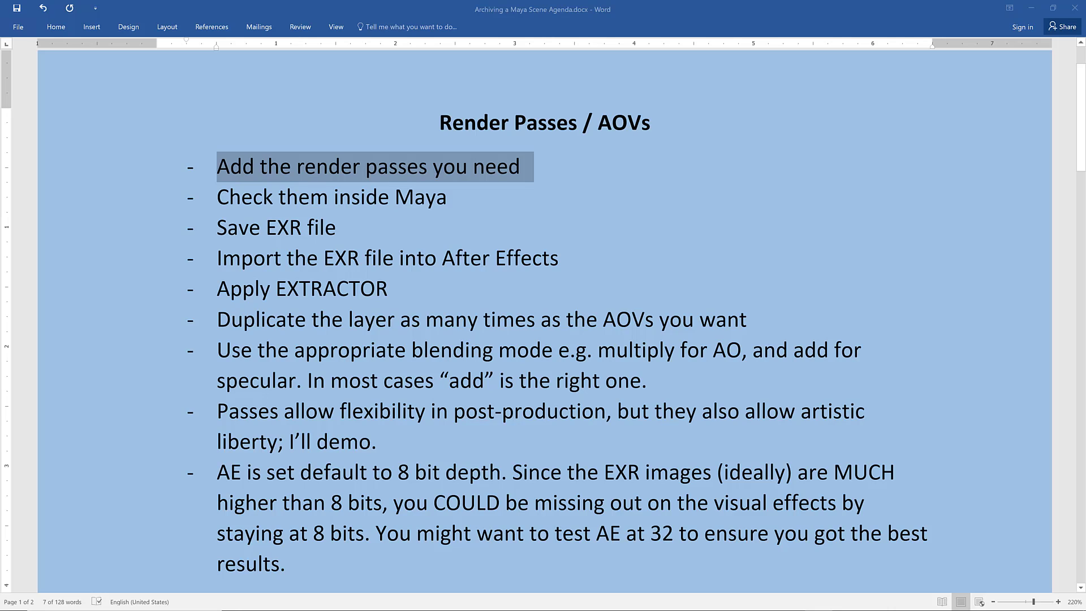
Read through the Render Passes / AOVs agenda line by line, highlighting each bullet point down to the AE bit depth note
triple_click(331, 197)
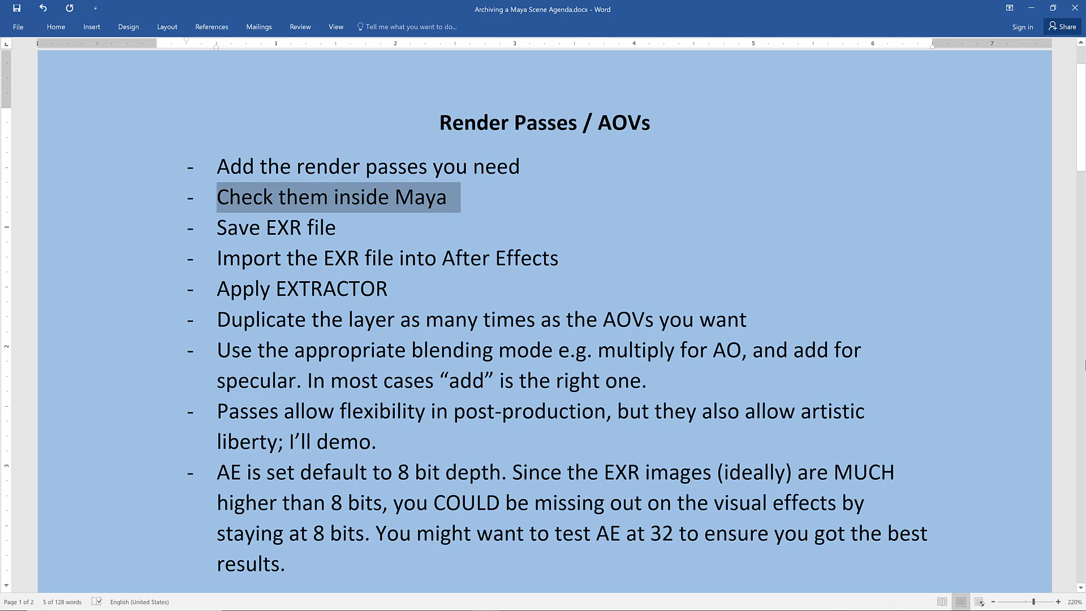
triple_click(276, 228)
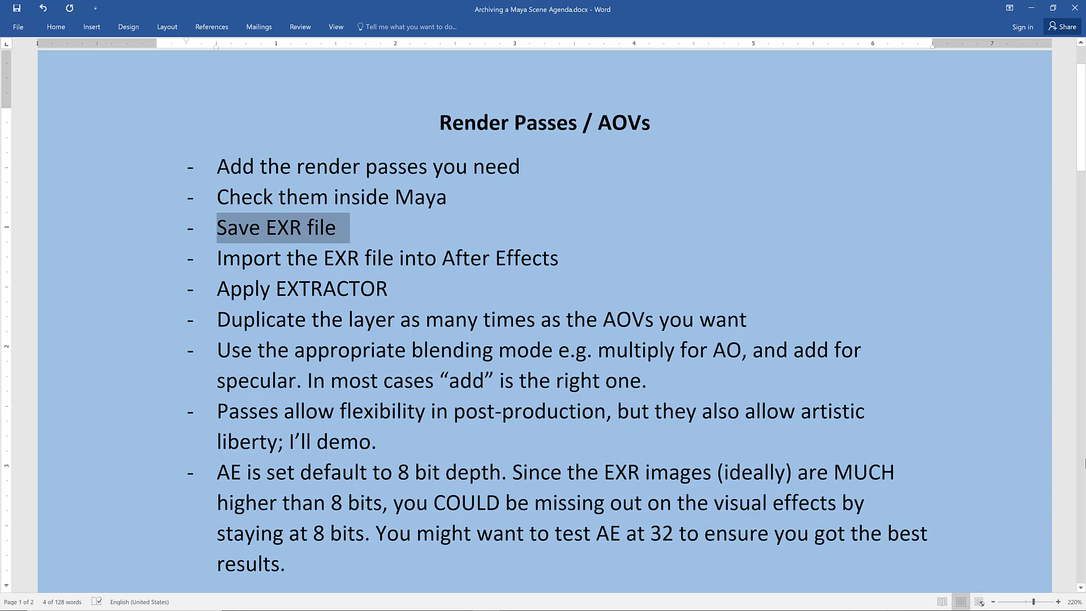
triple_click(388, 258)
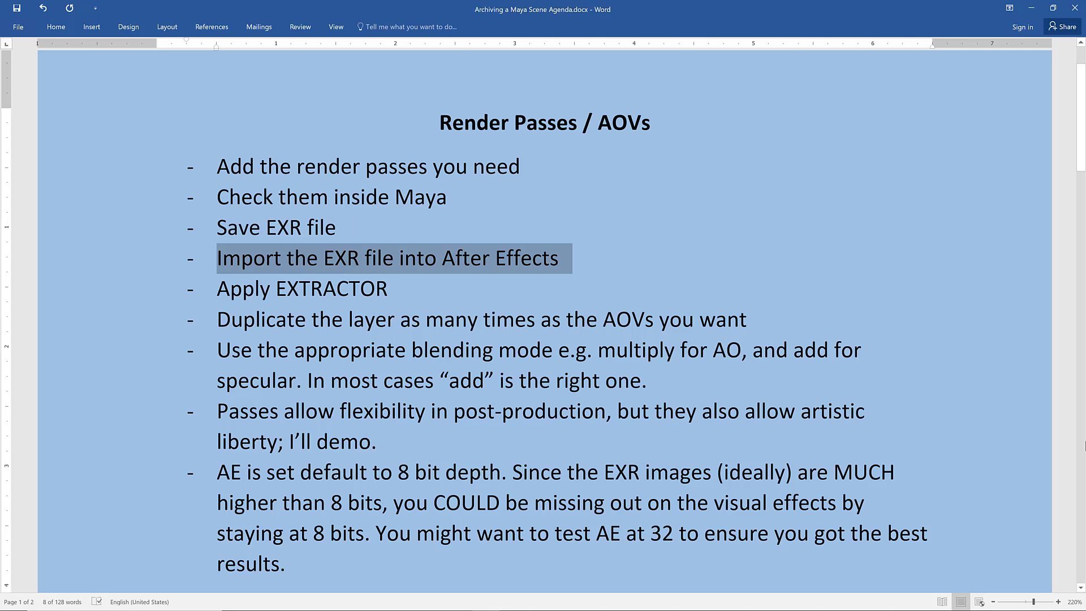
triple_click(302, 289)
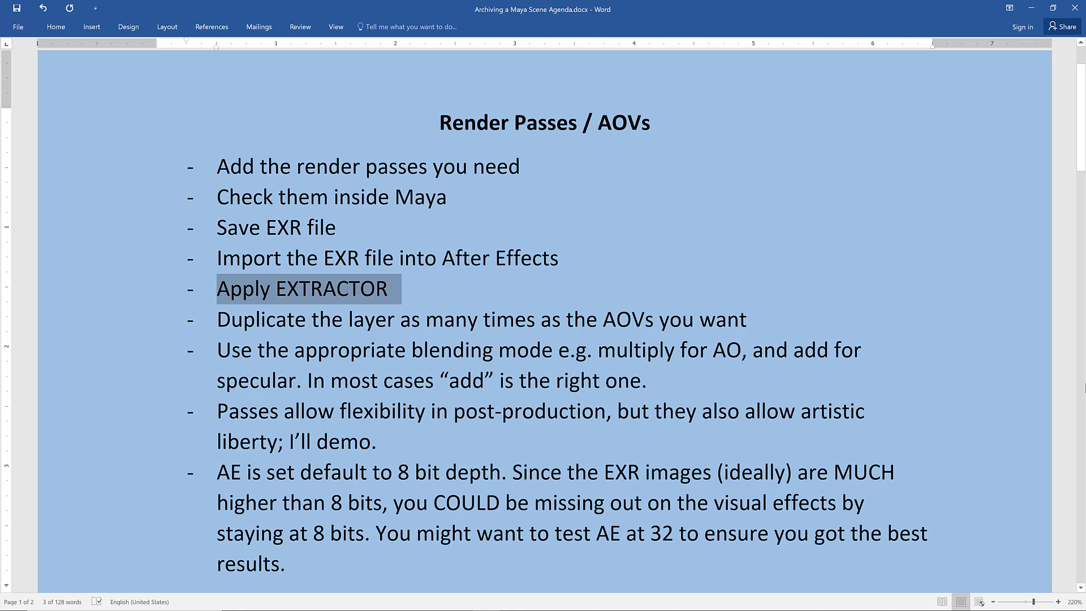
triple_click(481, 320)
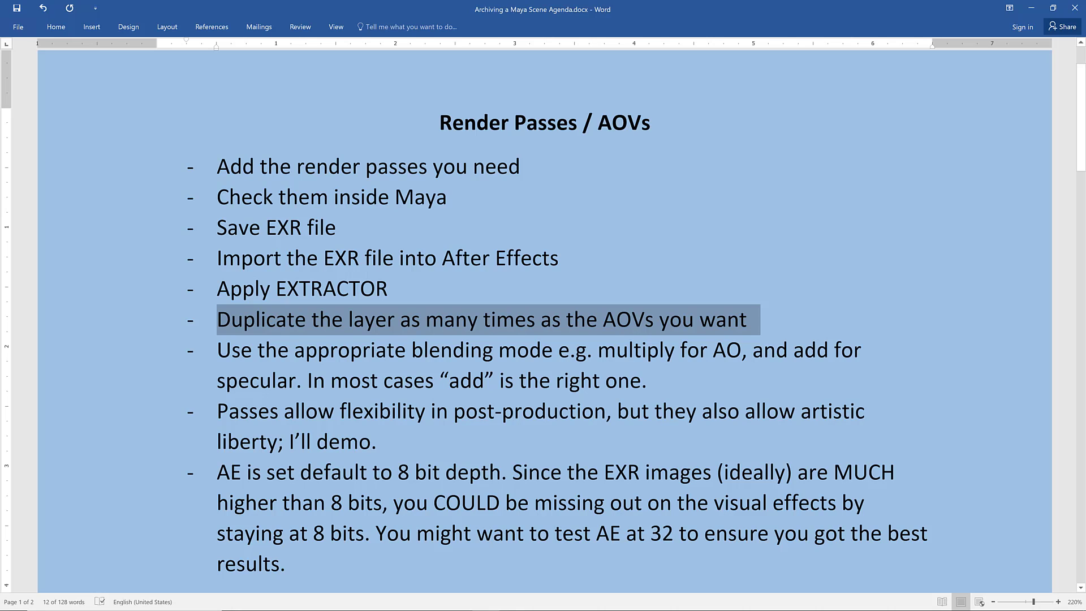
triple_click(481, 351)
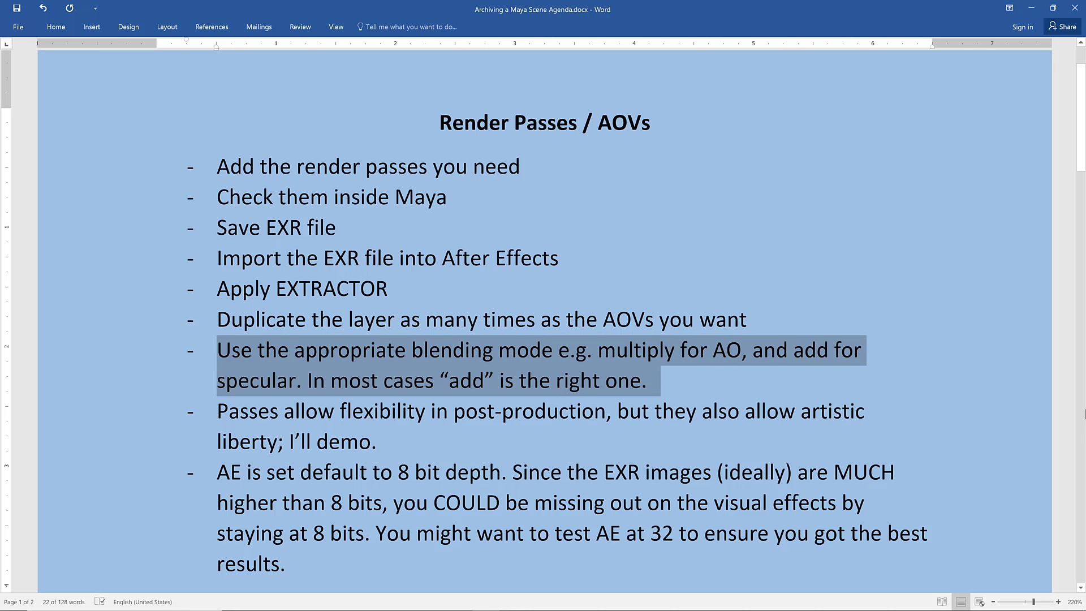
triple_click(537, 412)
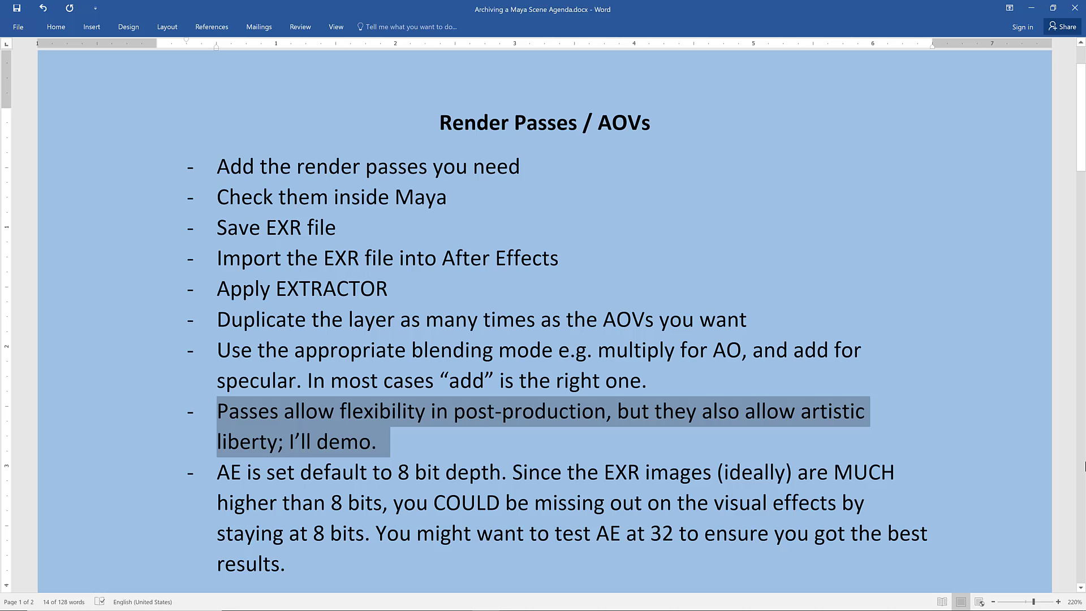
triple_click(554, 504)
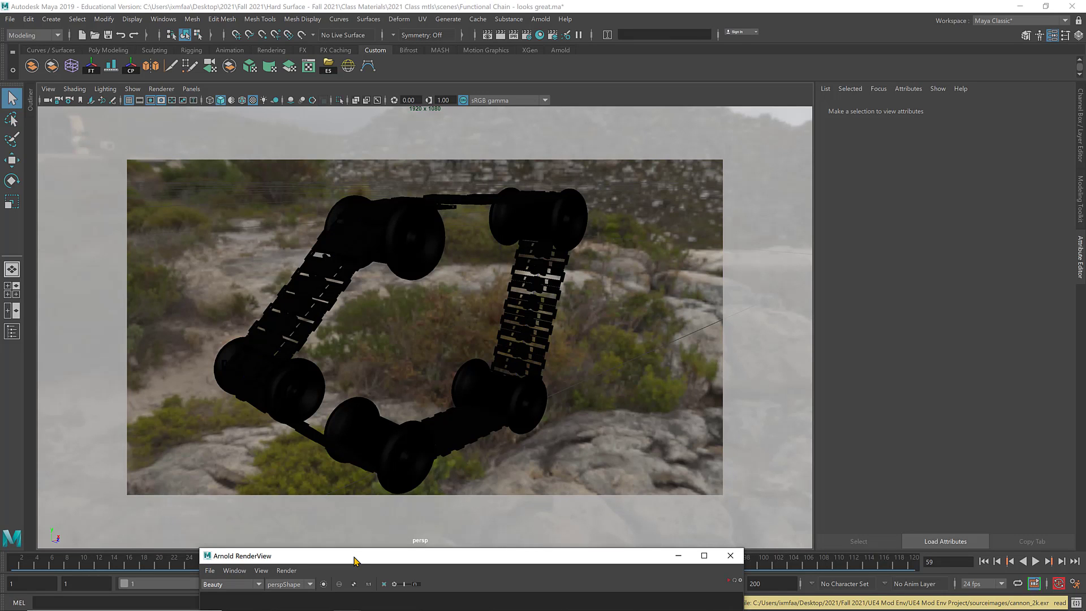
In Maya, move the Arnold RenderView up into full view and display the AO and specular_indirect passes in turn
left_click_drag(354, 558, 262, 60)
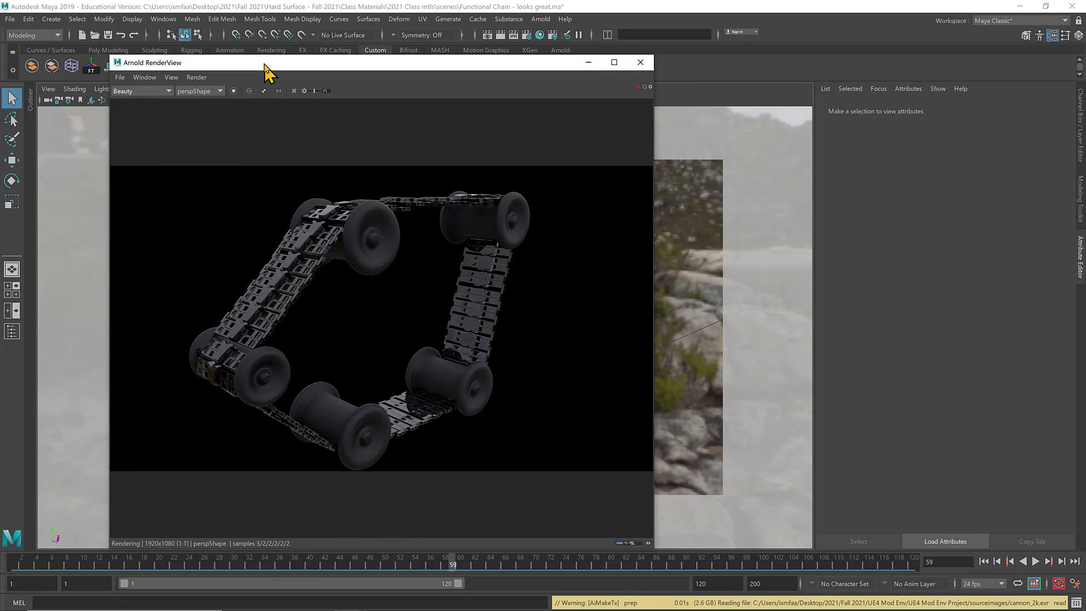
left_click(153, 91)
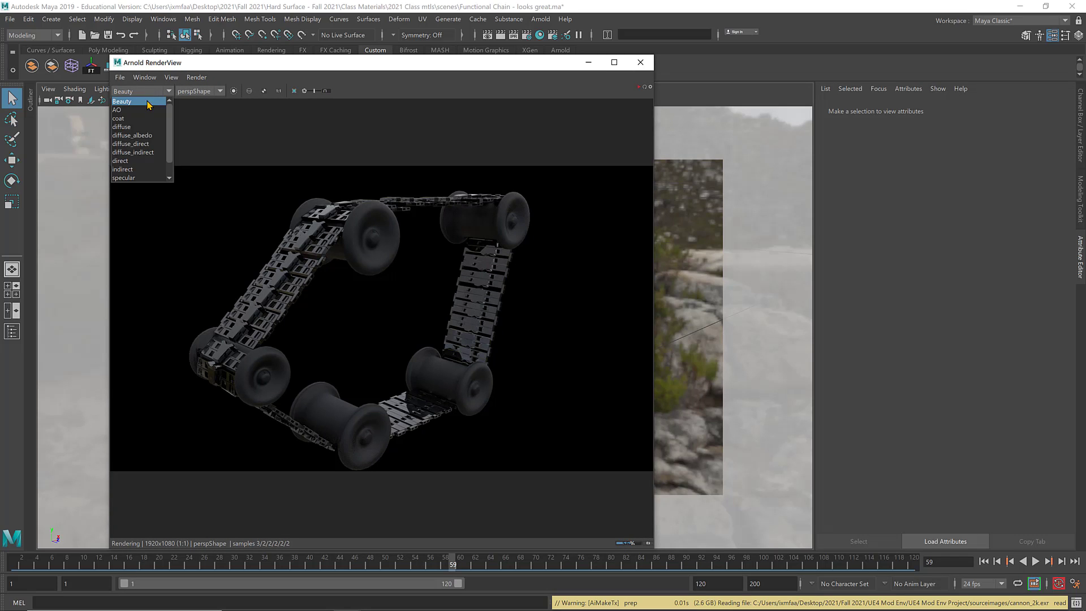
left_click(146, 109)
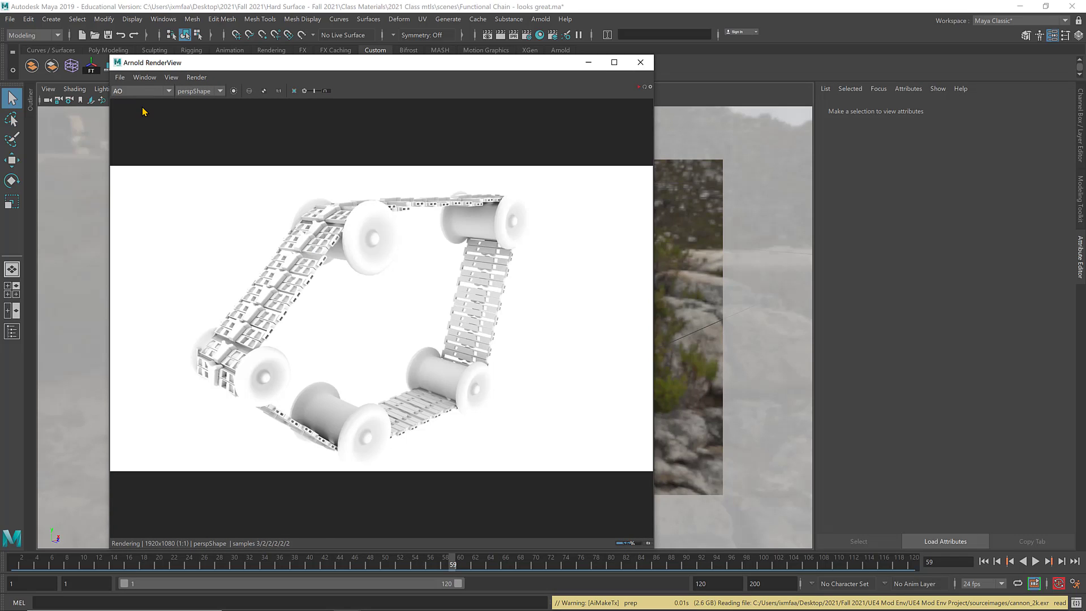
left_click(141, 91)
left_click(141, 215)
Examine the specular_indirect pass close up along the upper and side sections of the chain
left_click(144, 77)
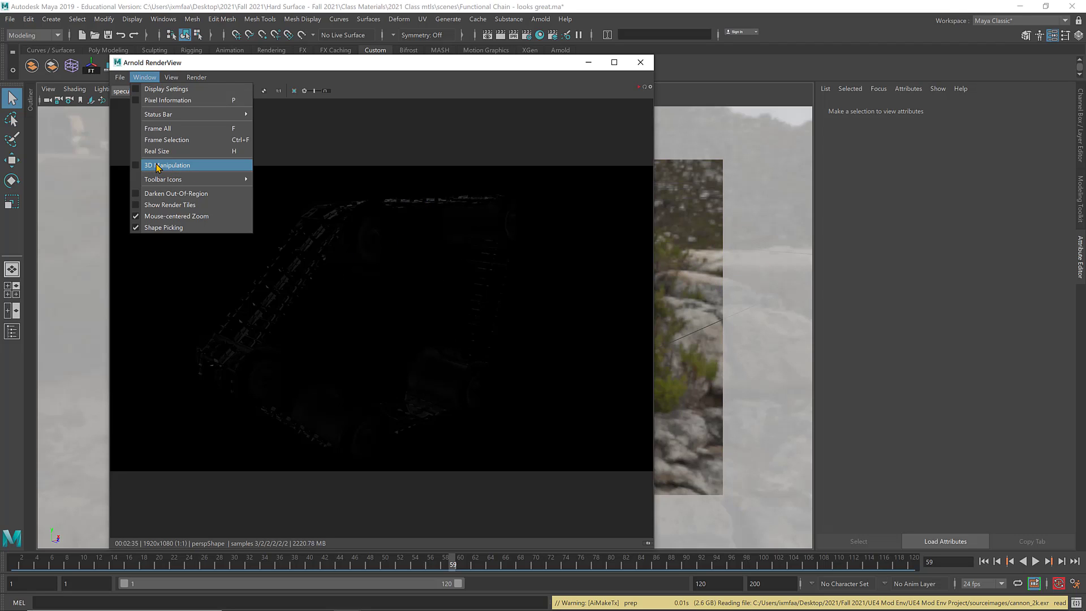
left_click(310, 68)
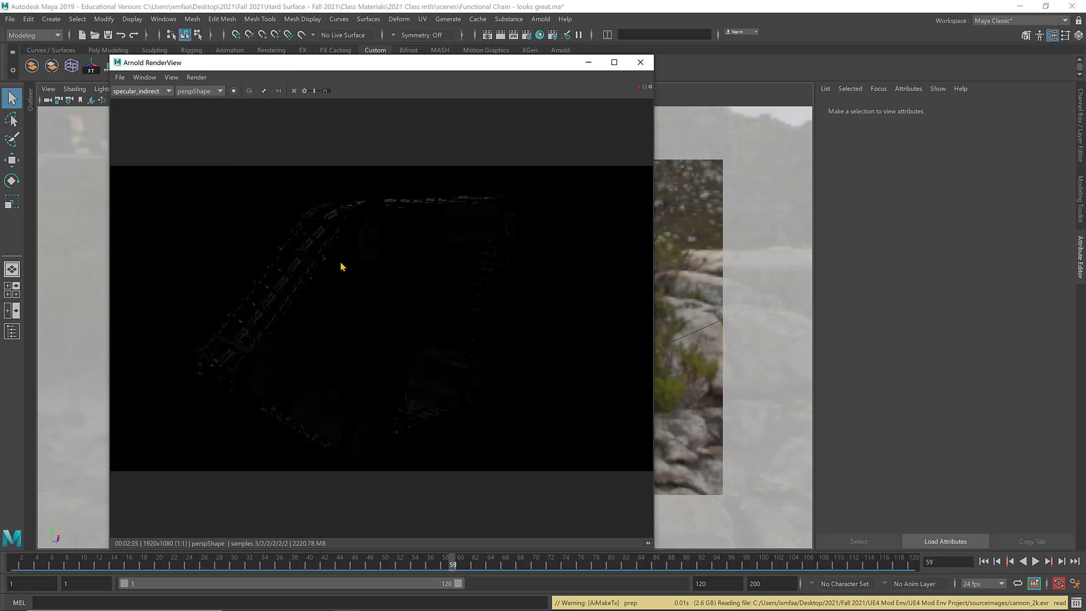
scroll(353, 323, "up", 2)
scroll(330, 261, "up", 1)
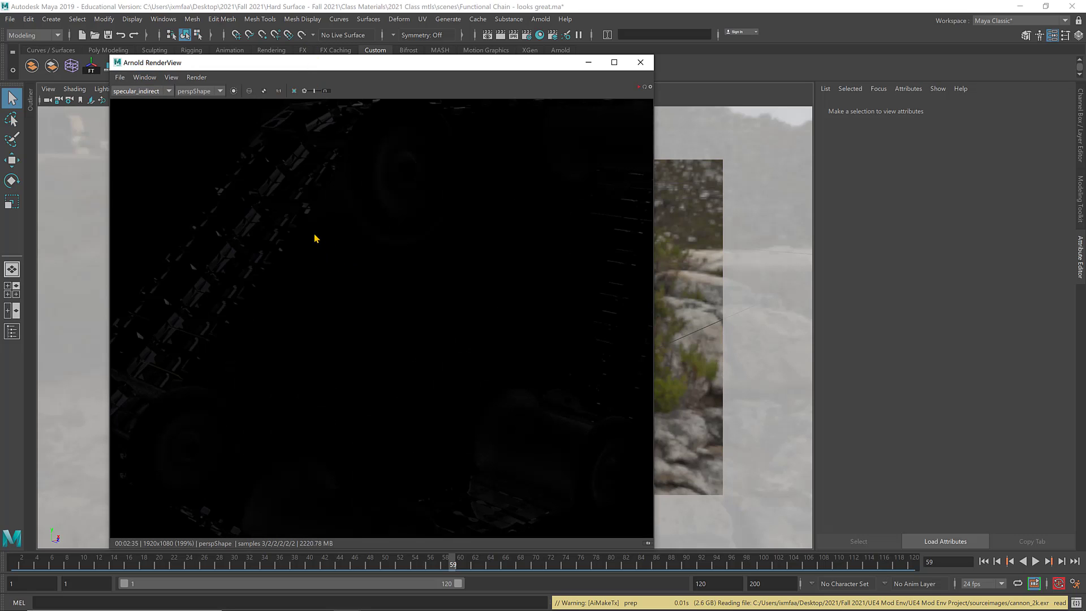
mouse_move(315, 235)
left_mouse_down()
mouse_move(337, 324)
mouse_move(315, 300)
mouse_move(332, 231)
left_mouse_up()
left_click_drag(318, 326, 334, 443)
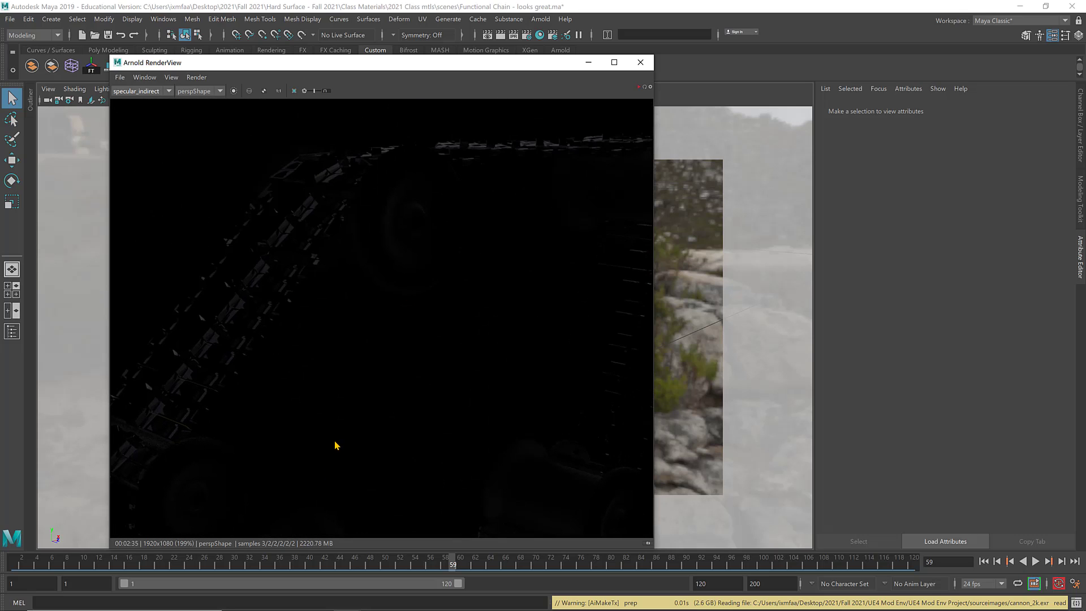
left_click_drag(339, 303, 334, 356)
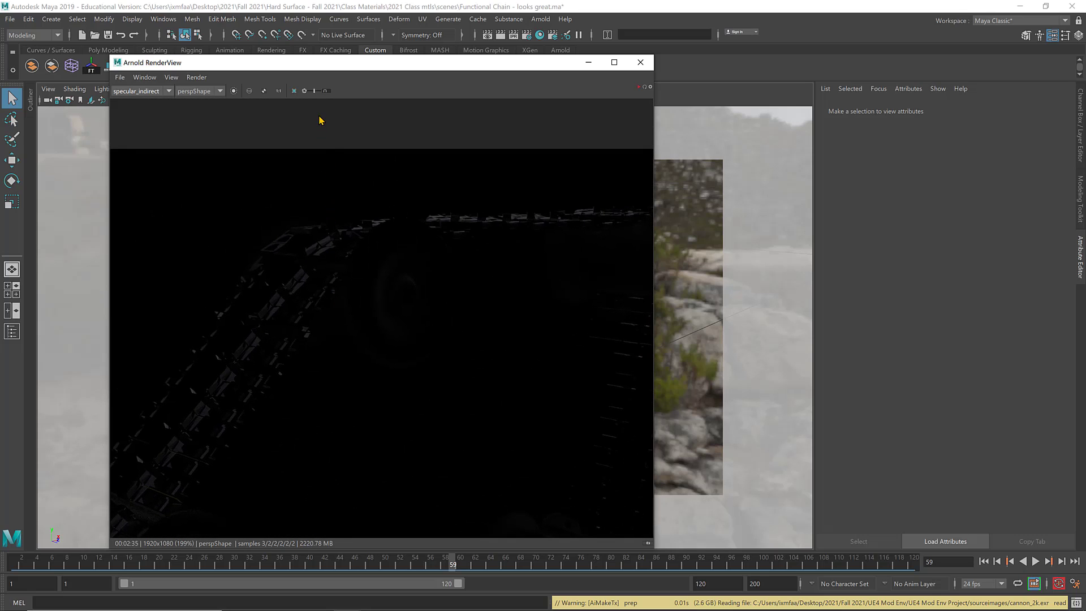
left_click_drag(316, 91, 304, 94)
scroll(359, 335, "down", 2)
left_click_drag(359, 335, 357, 236)
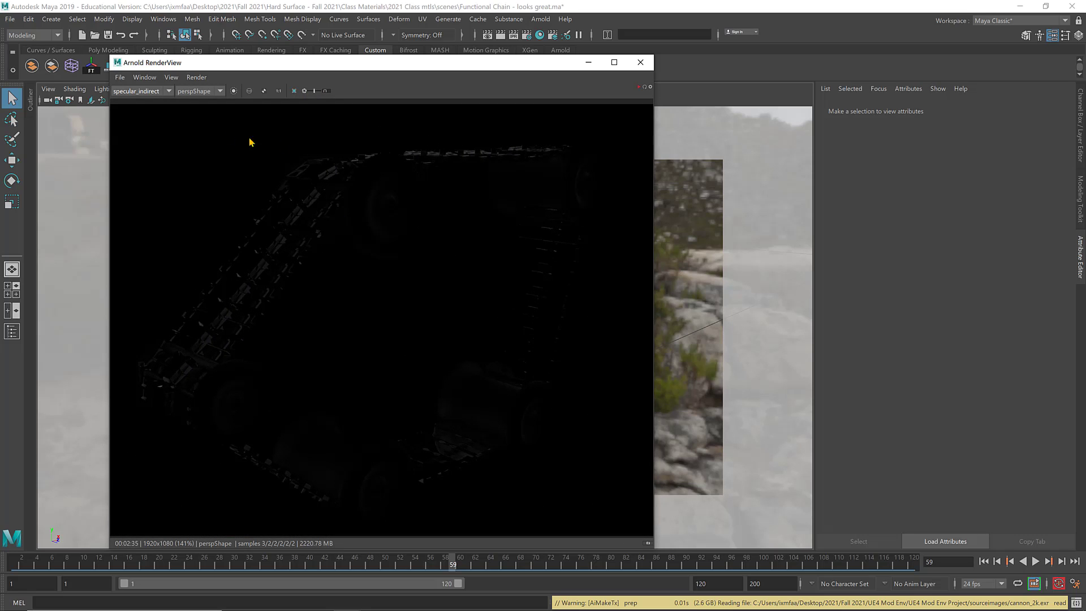
Display the diffuse_direct pass and the direct pass in the render view
left_click(141, 91)
left_click(139, 129)
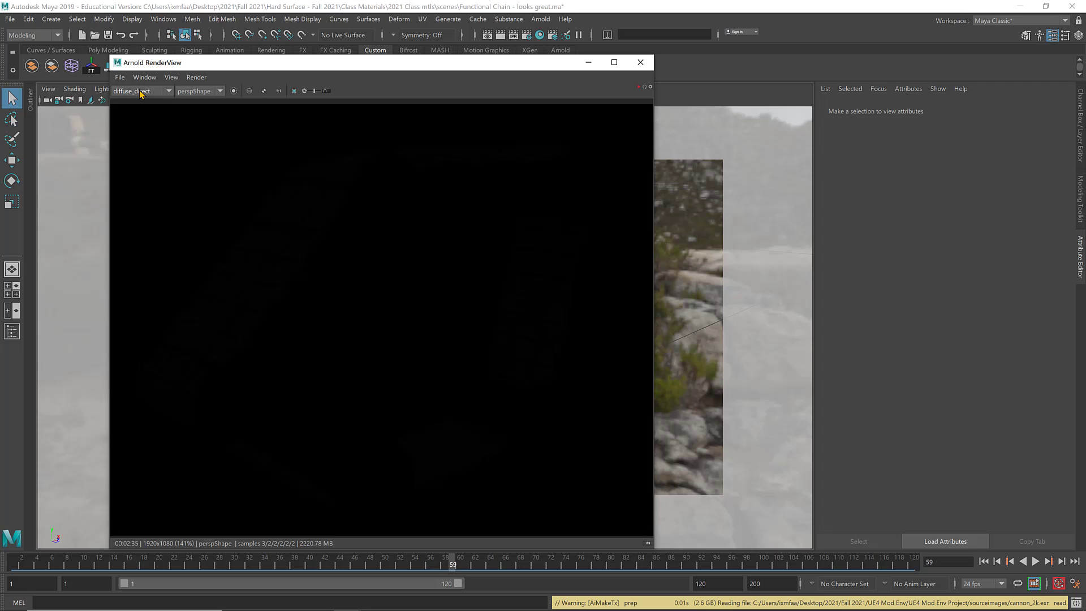
left_click(141, 92)
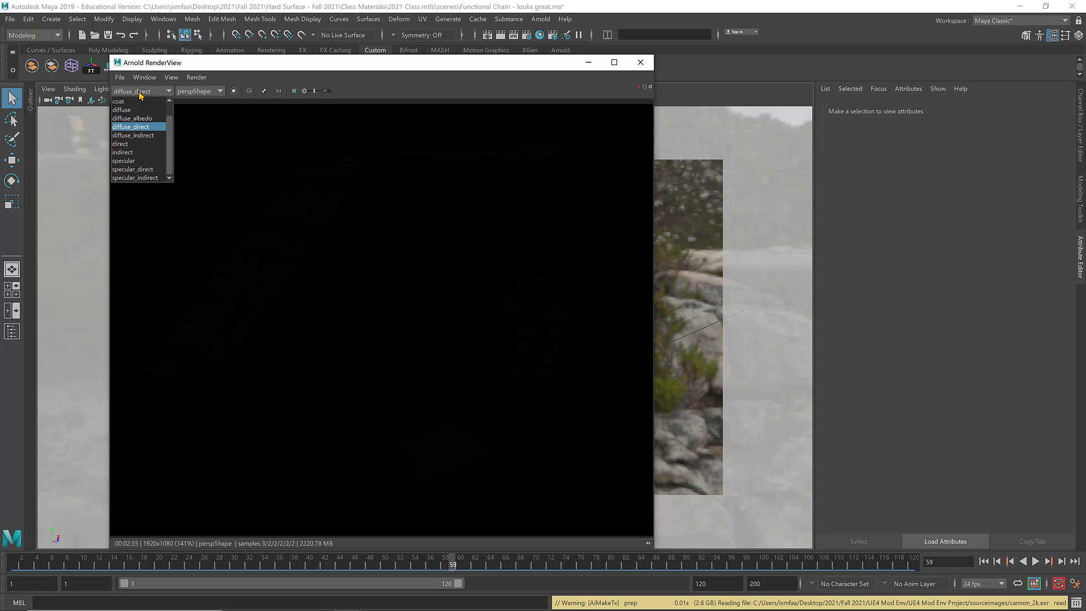
left_click(138, 145)
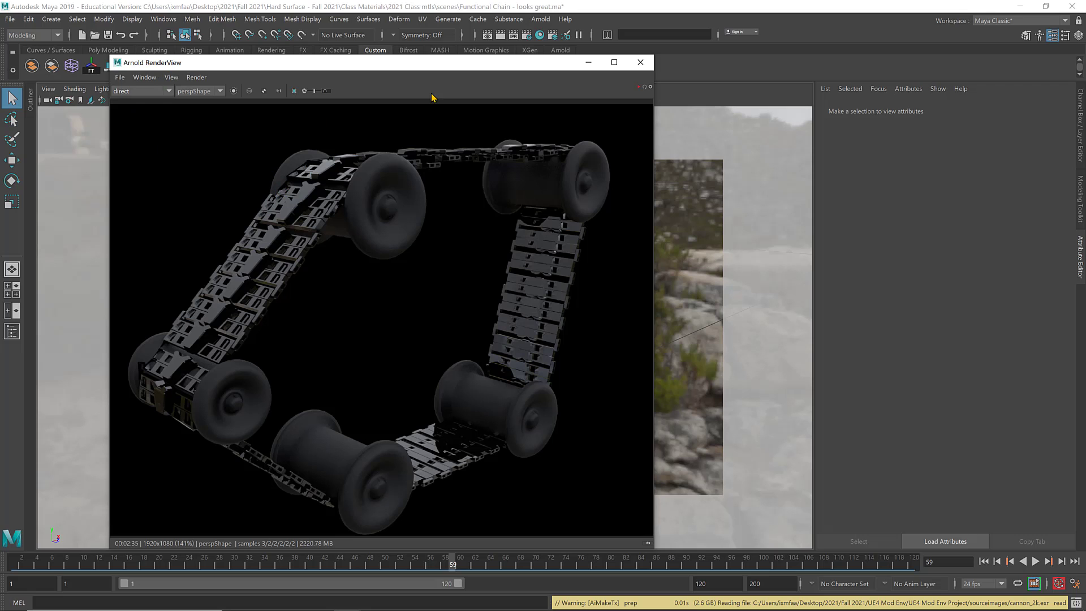
Open the AOV render settings beside the render view and browse the available AOVs, selecting cputime
left_click_drag(447, 63, 354, 110)
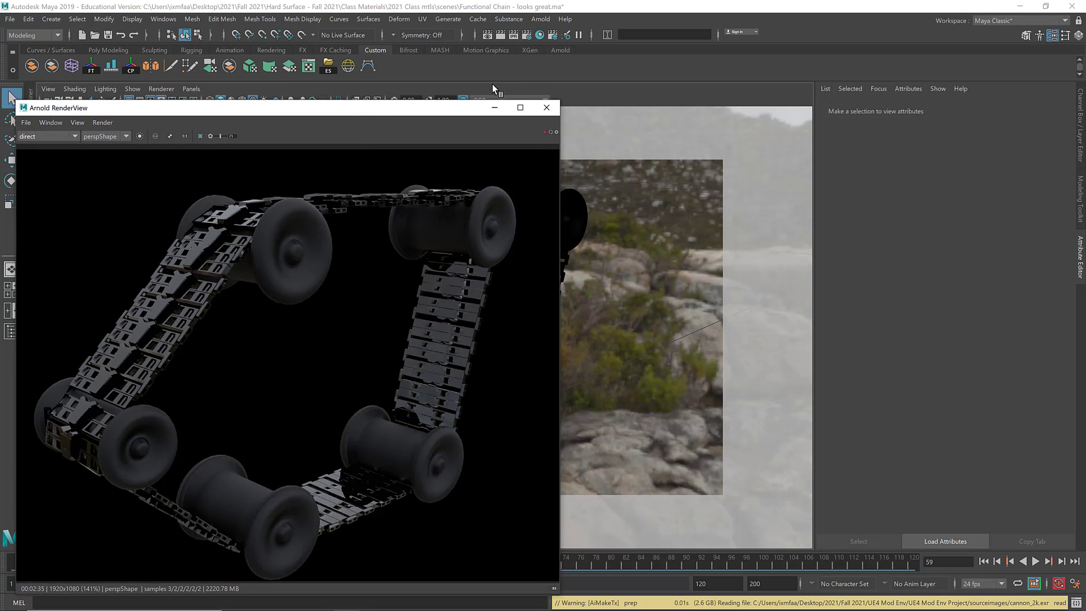
left_click(526, 34)
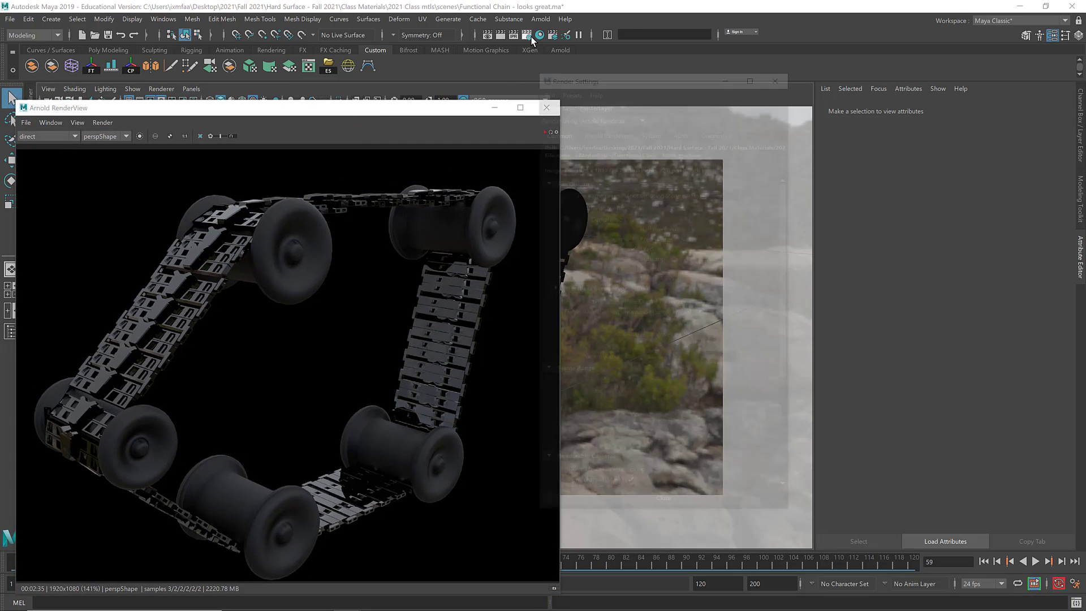
left_click(682, 130)
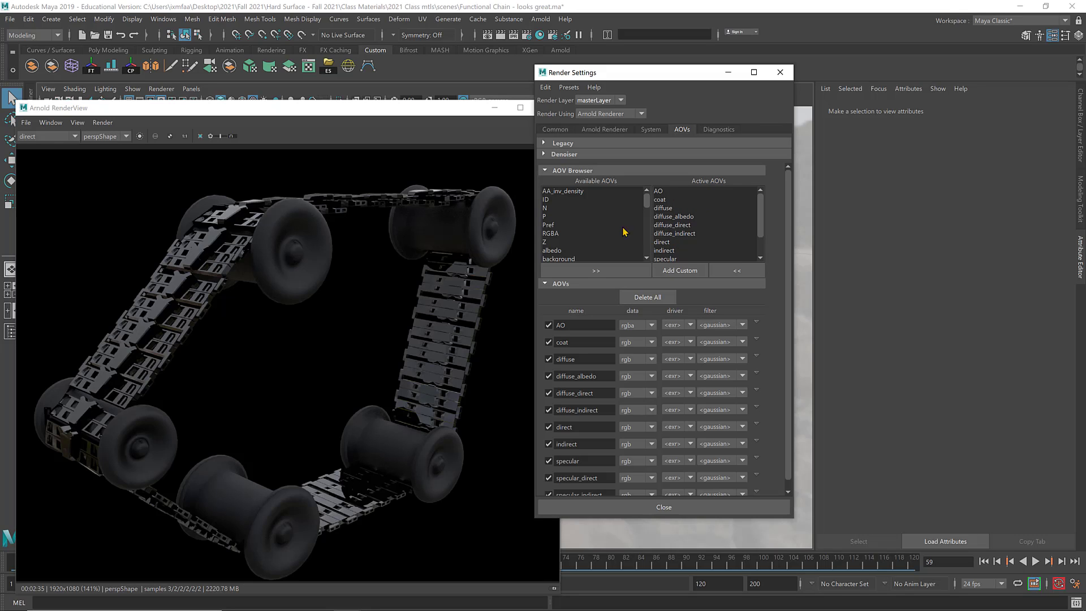
scroll(593, 227, "down", 3)
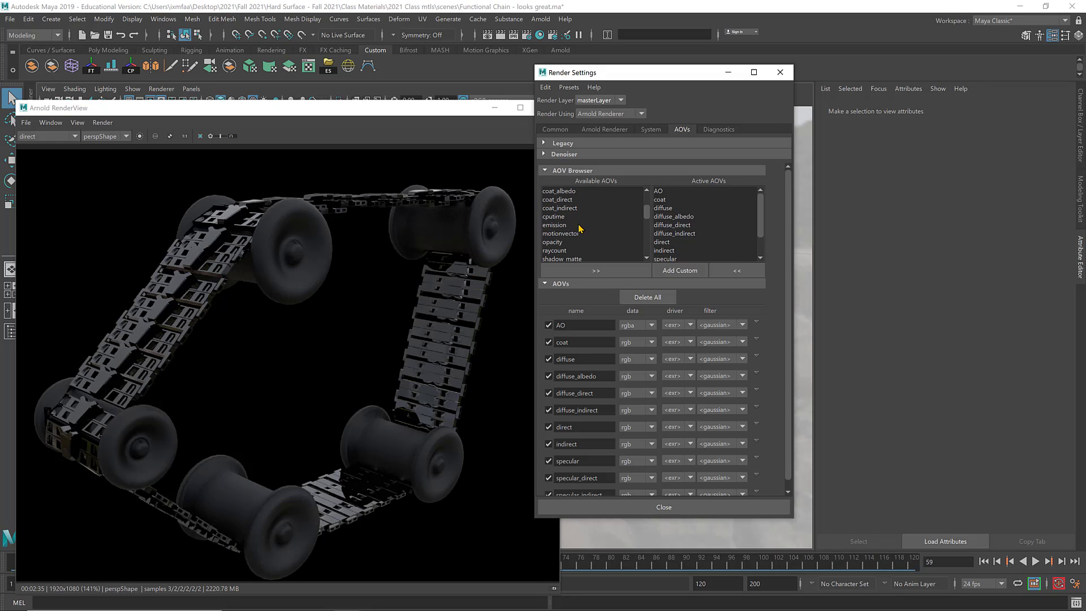
left_click(568, 218)
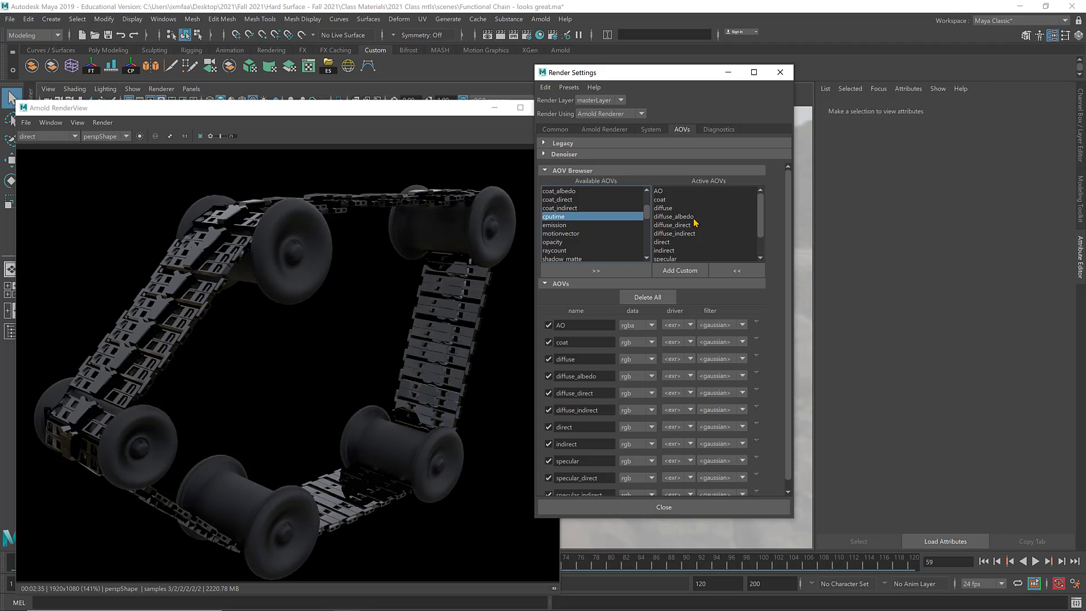
Check the diffuse_indirect pass in the render view and remove diffuse_indirect from the active AOVs
left_click(58, 137)
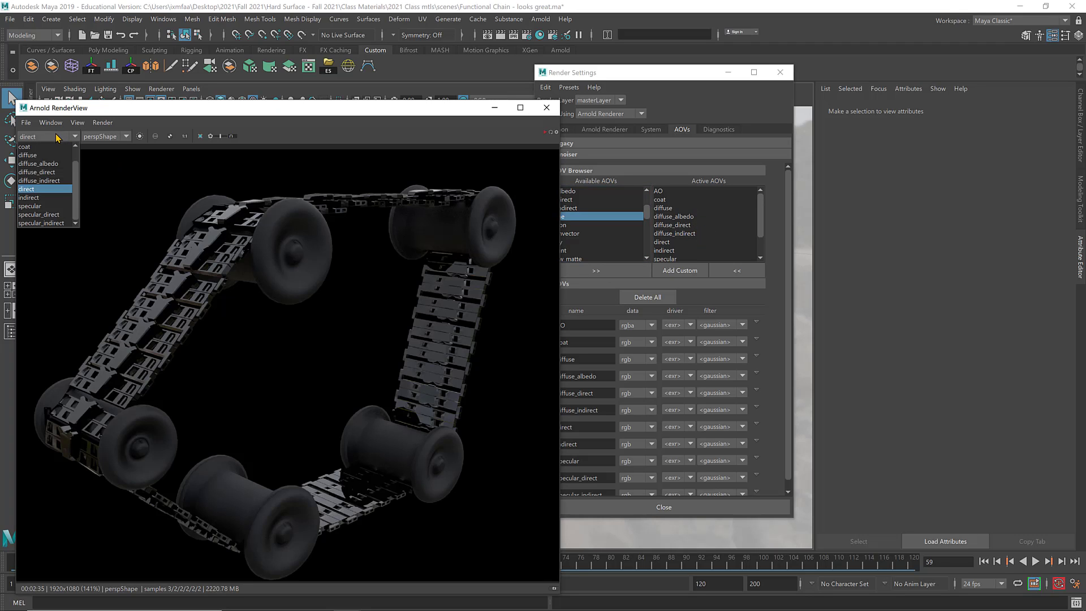
left_click(55, 181)
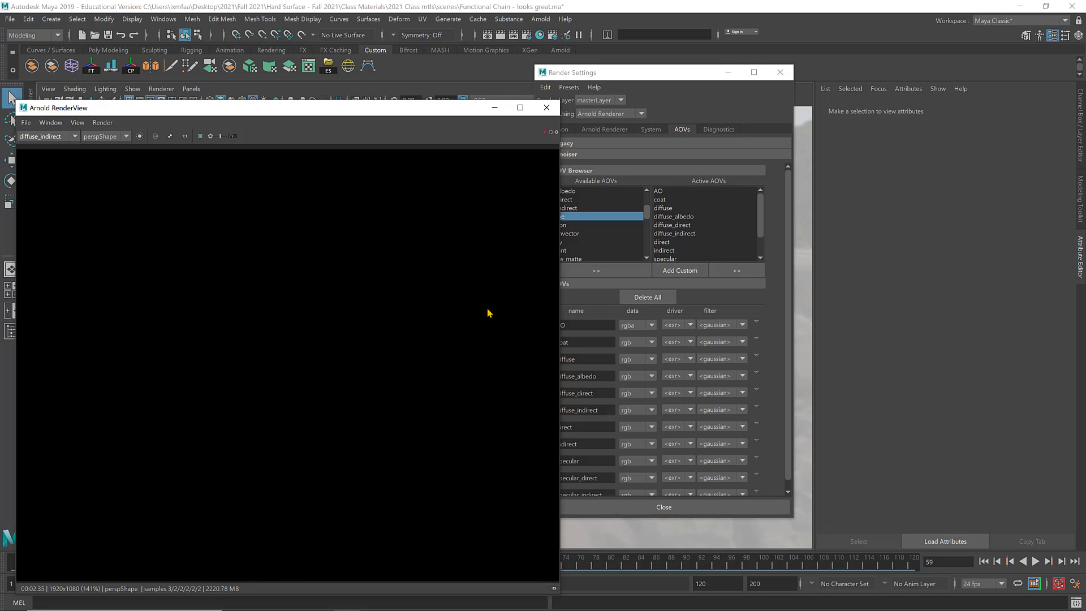
left_click(698, 233)
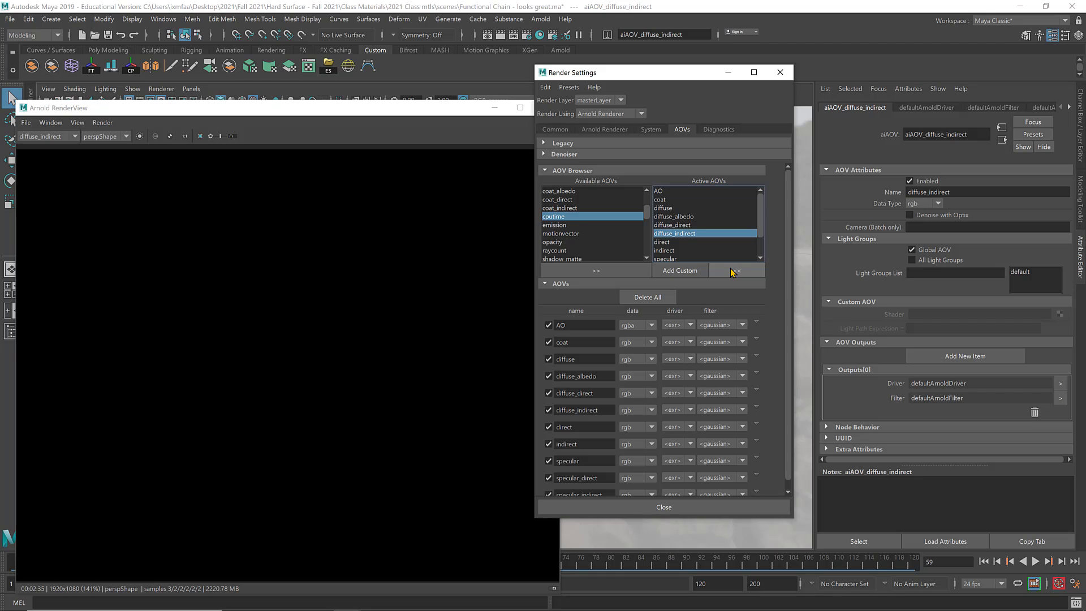
left_click(733, 272)
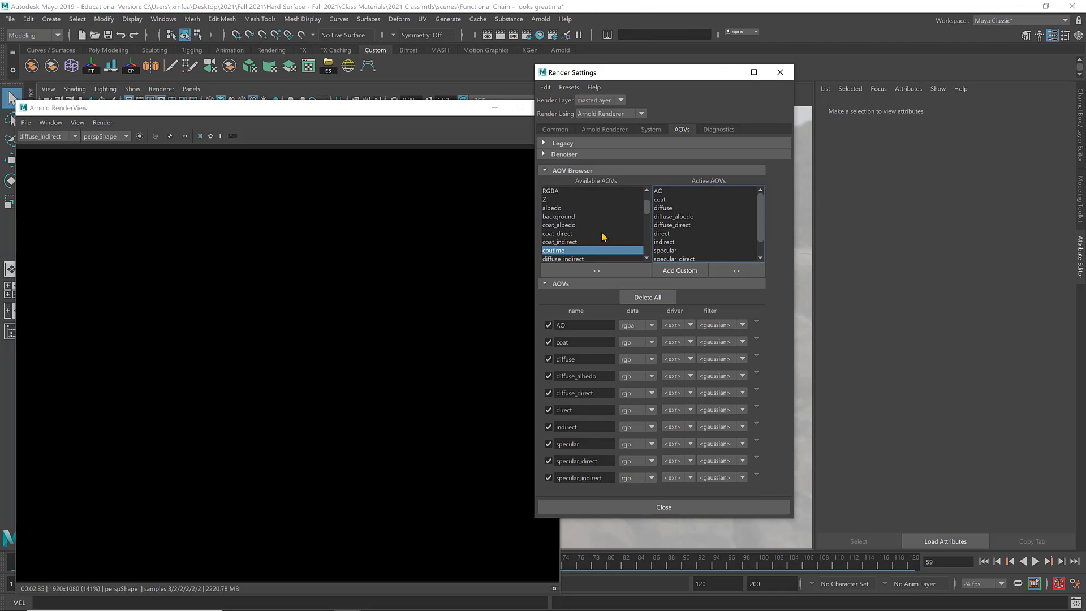
Add opacity from the available AOVs to the active AOVs
scroll(603, 237, "down", 2)
left_click(573, 234)
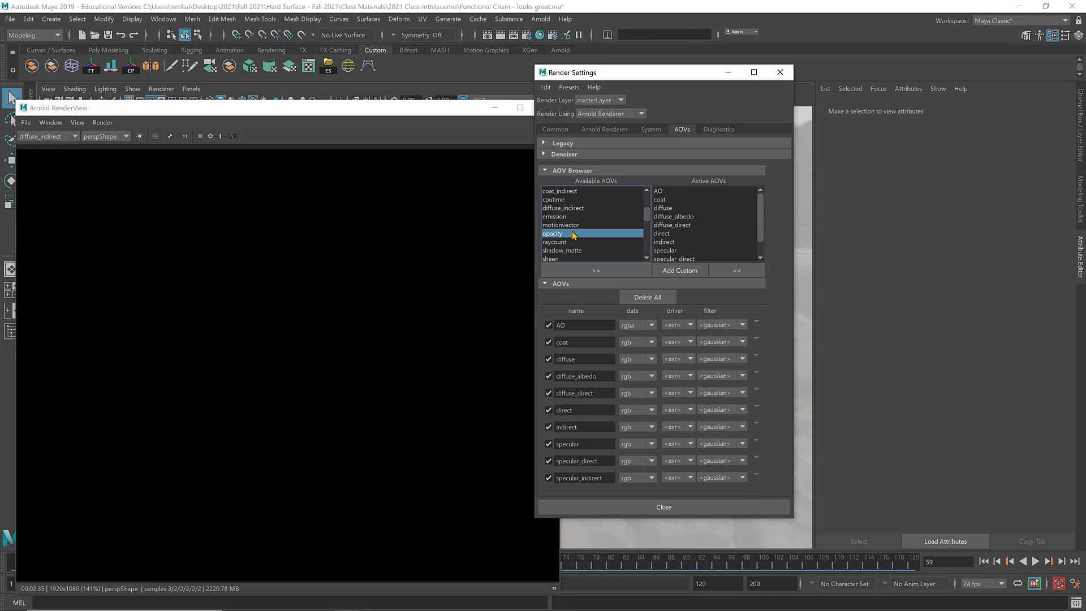
left_click(595, 272)
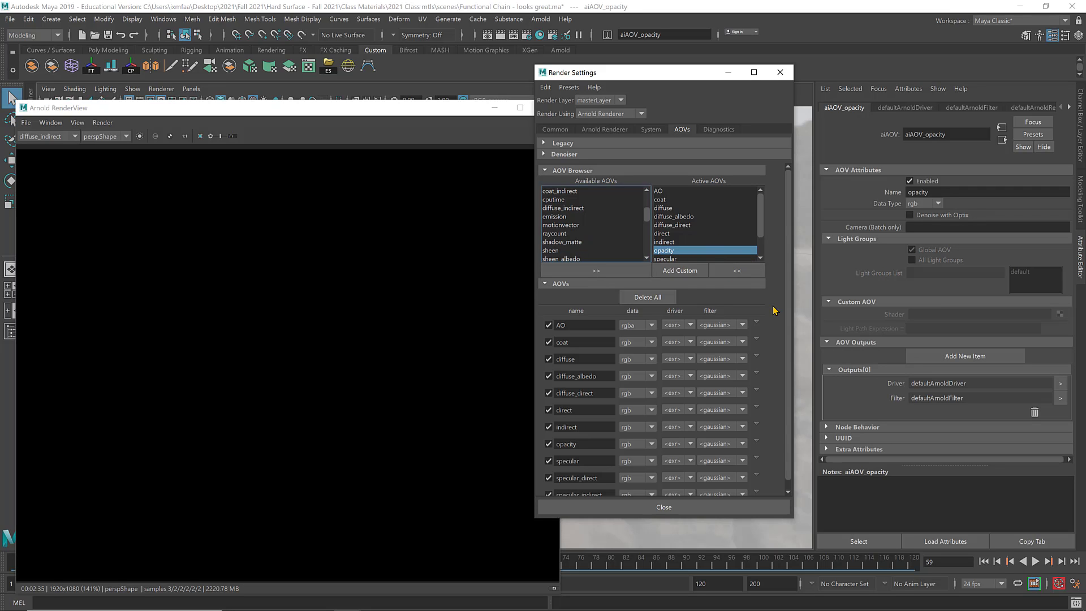
Check the AO entry in the active AOVs and display the AO pass in the render view
scroll(774, 320, "down", 1)
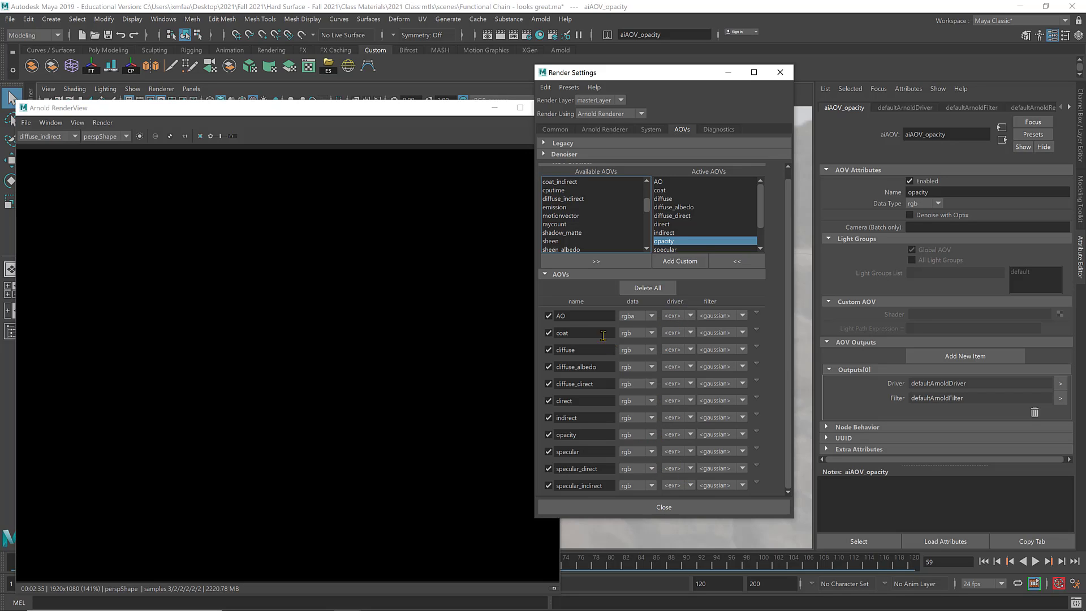
double_click(561, 315)
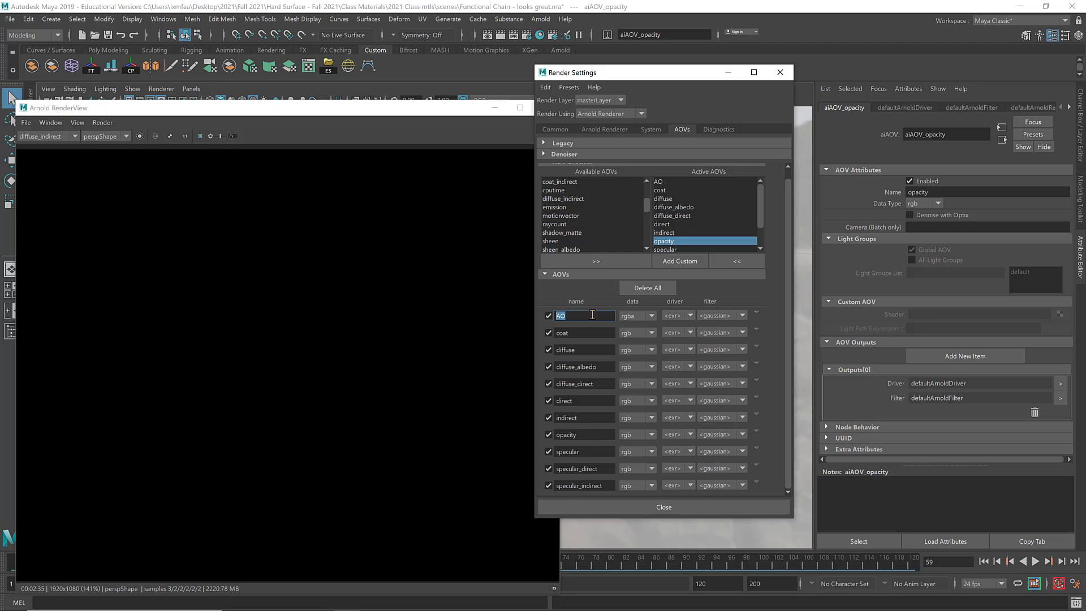
left_click(58, 136)
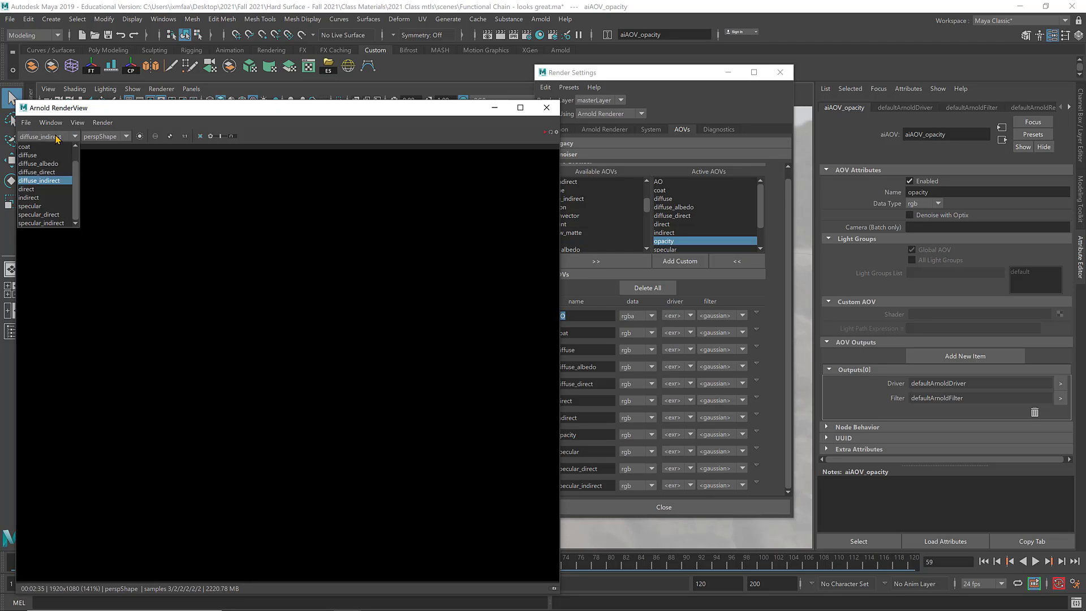
scroll(56, 150, "up", 1)
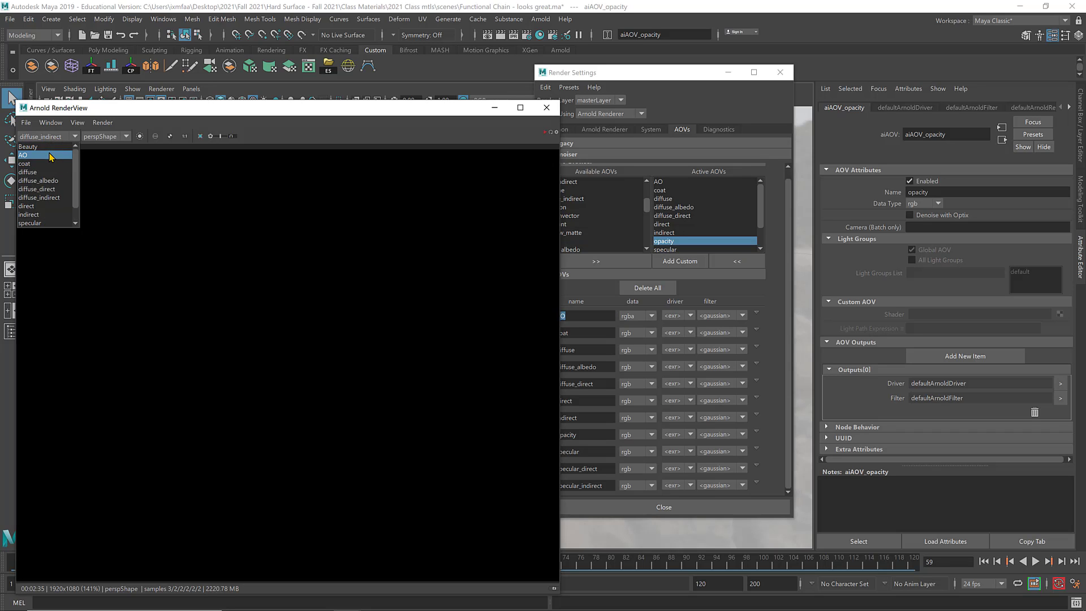
left_click(46, 147)
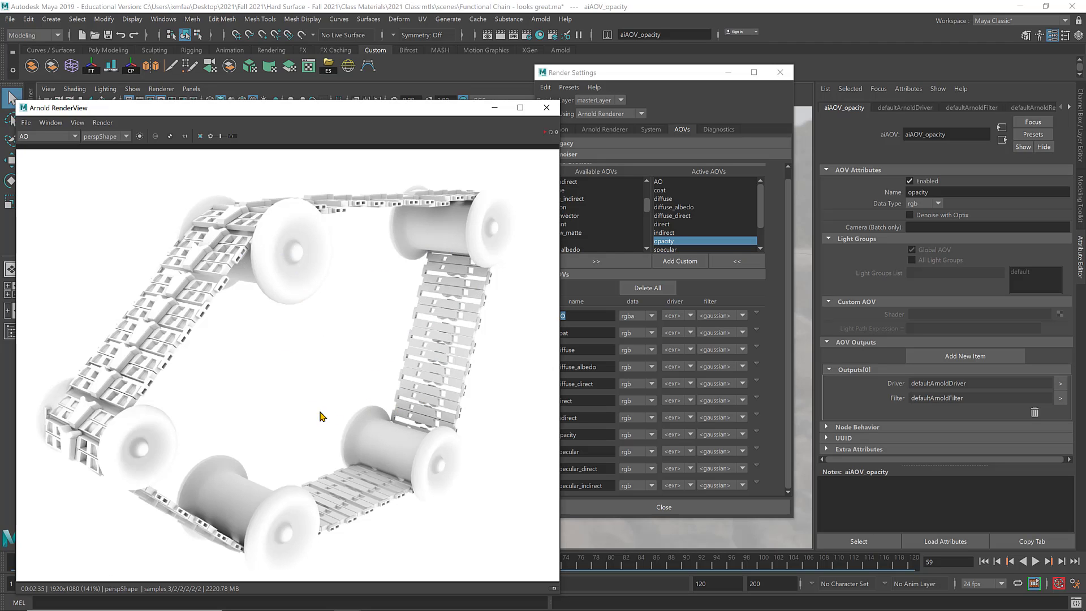
Set the AO AOV's data type to float, look over the available AOVs and close the render settings
left_click_drag(659, 73, 725, 73)
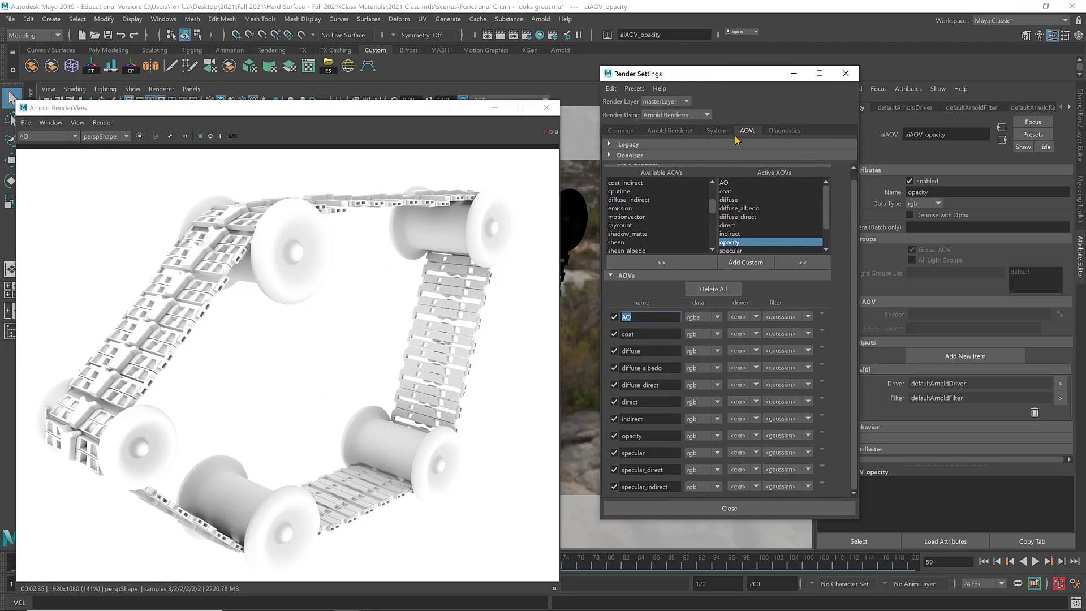
left_click(717, 317)
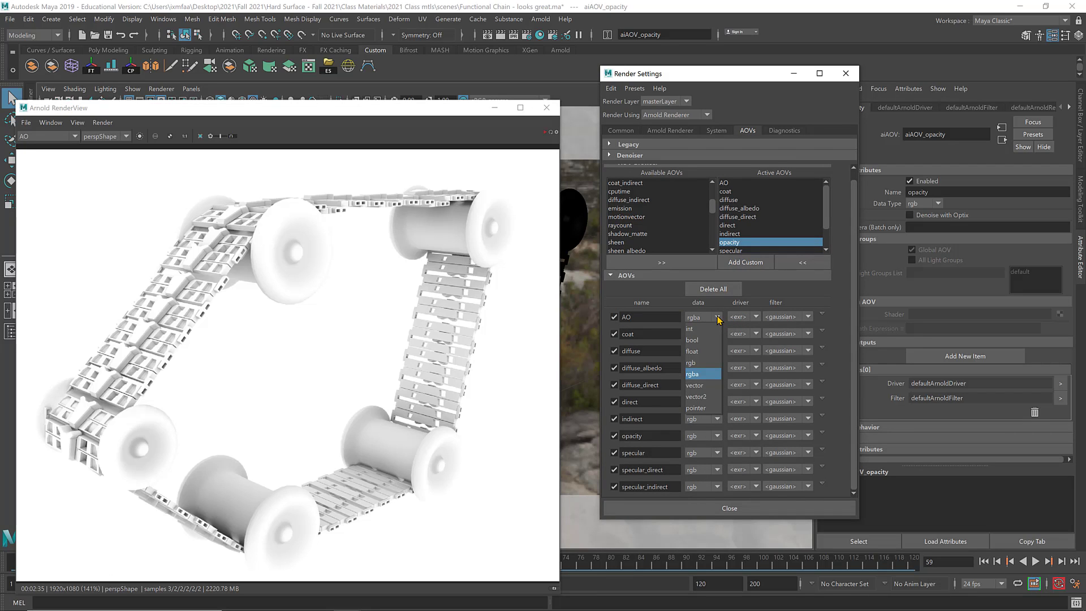
left_click(692, 352)
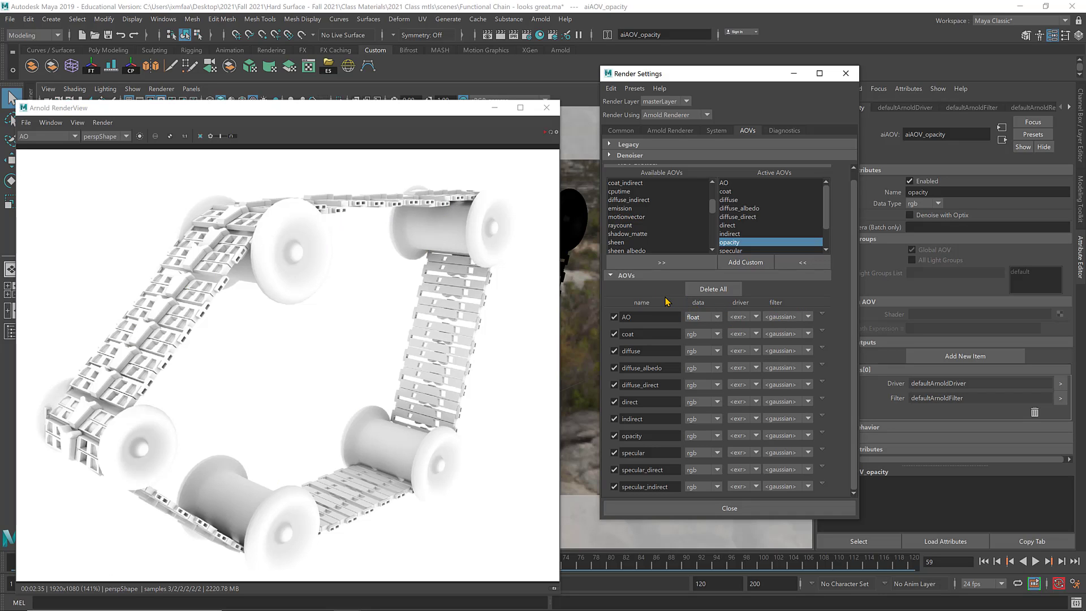
left_click(758, 184)
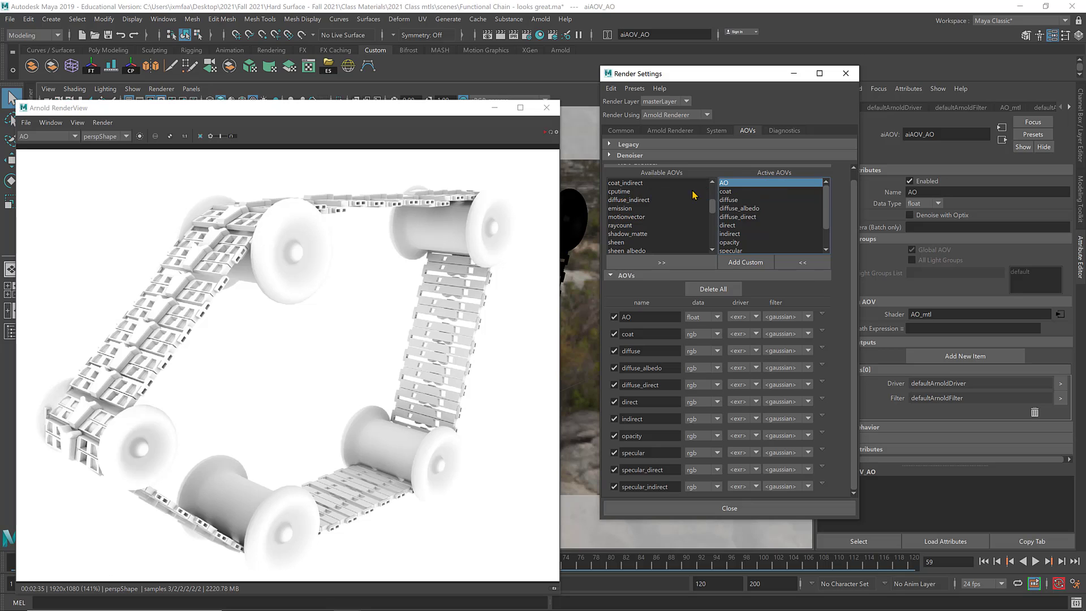
scroll(657, 213, "down", 5)
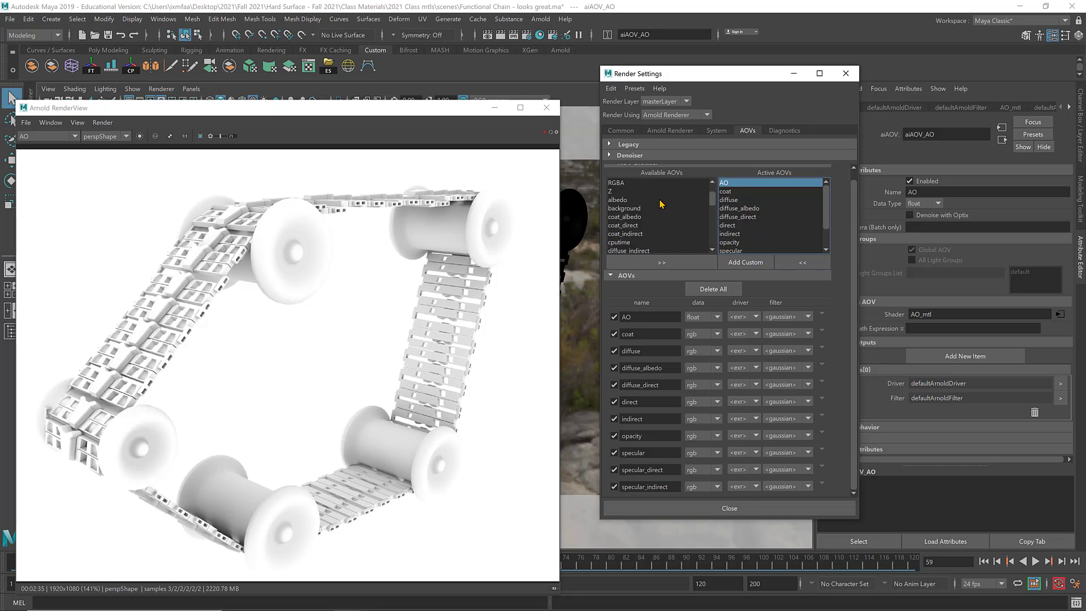
scroll(658, 202, "up", 8)
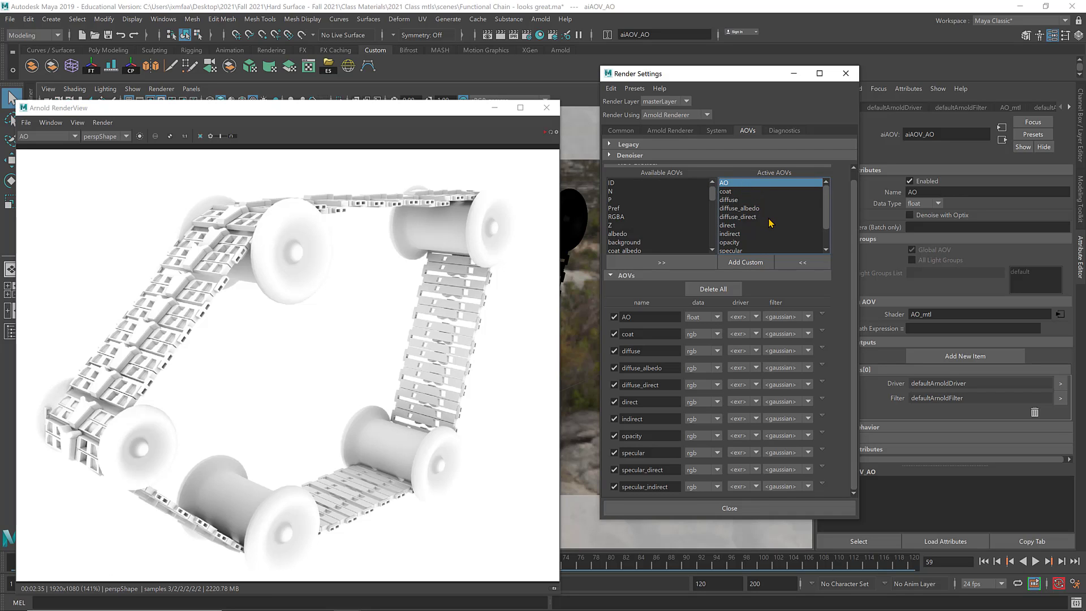
left_click(846, 73)
Display the Beauty pass and save the render as a multi-layer EXR named Tank Thread Chain in the images folder
left_click_drag(422, 107, 626, 55)
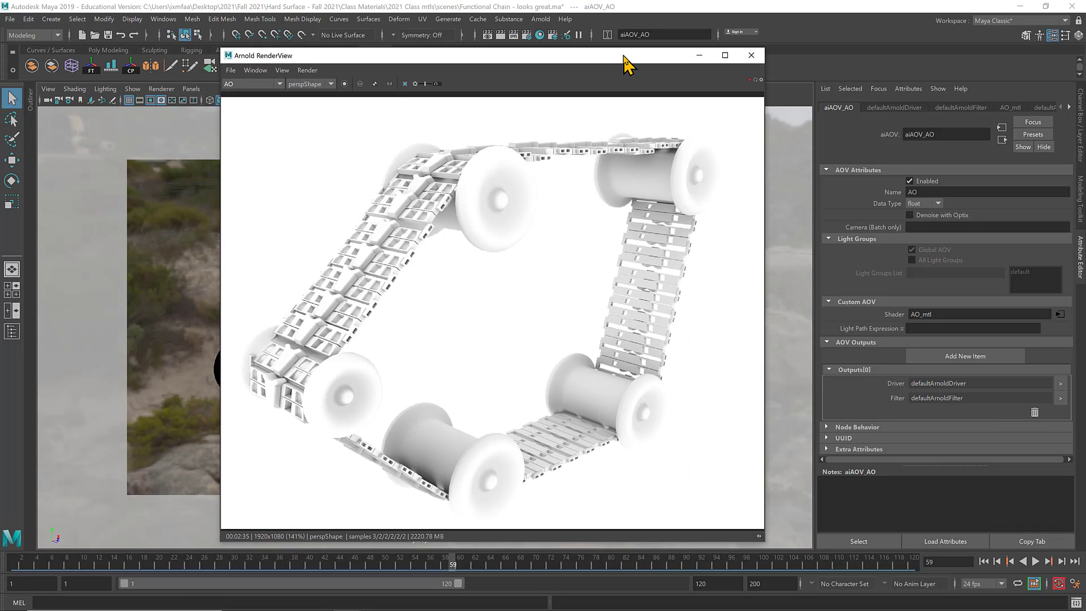
scroll(252, 84, "up", 1)
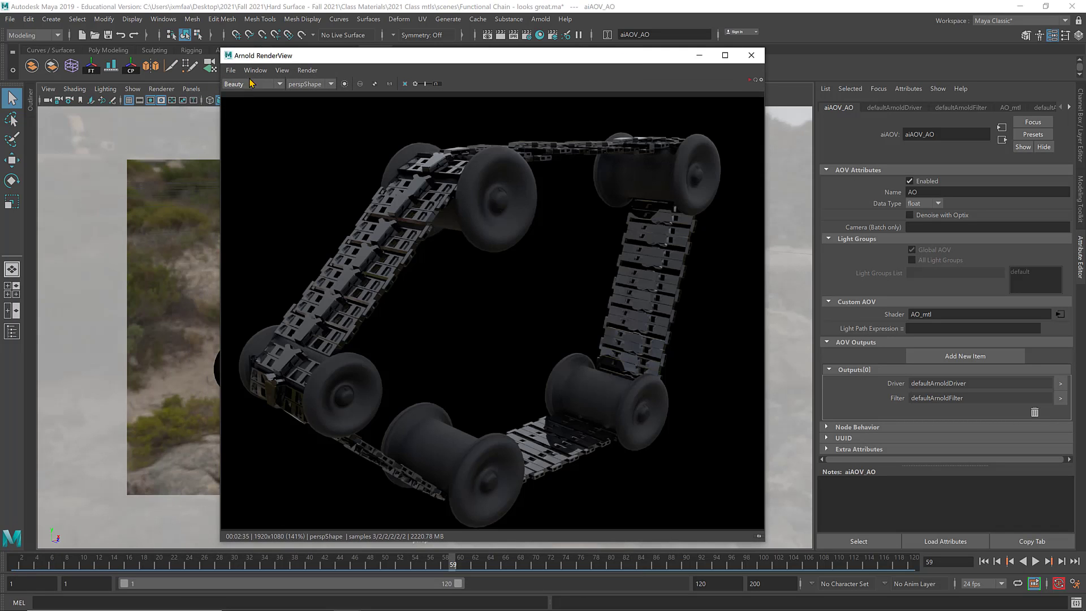
left_click(231, 71)
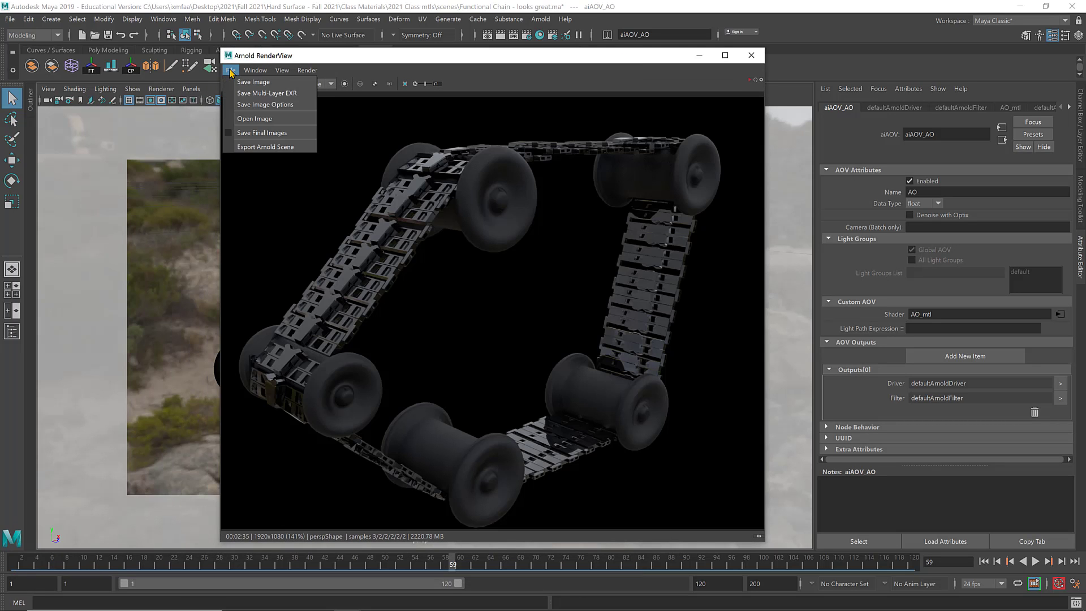
left_click(257, 95)
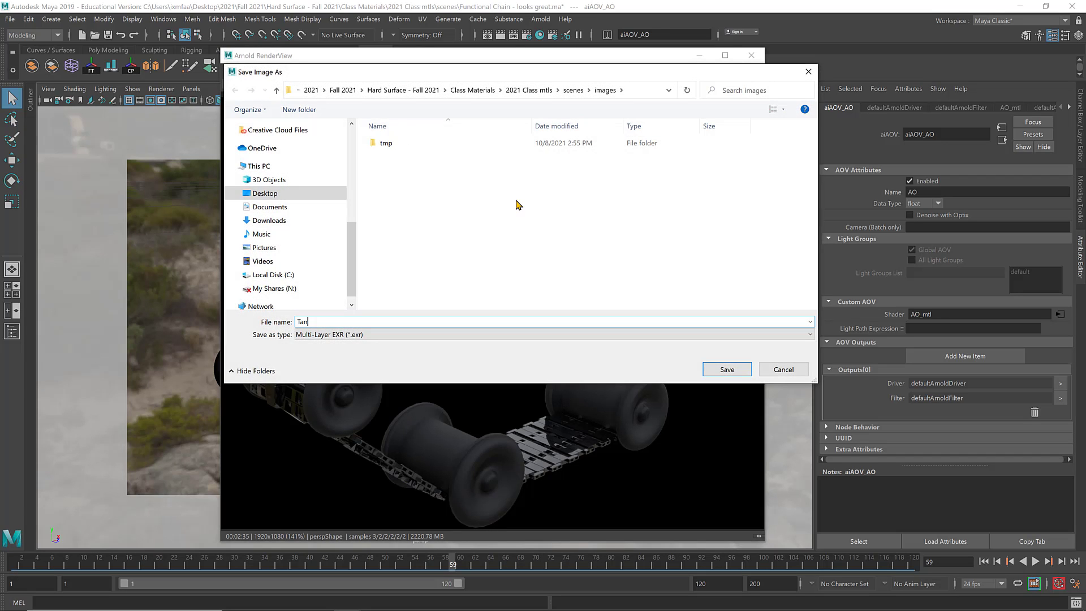
type("Chain")
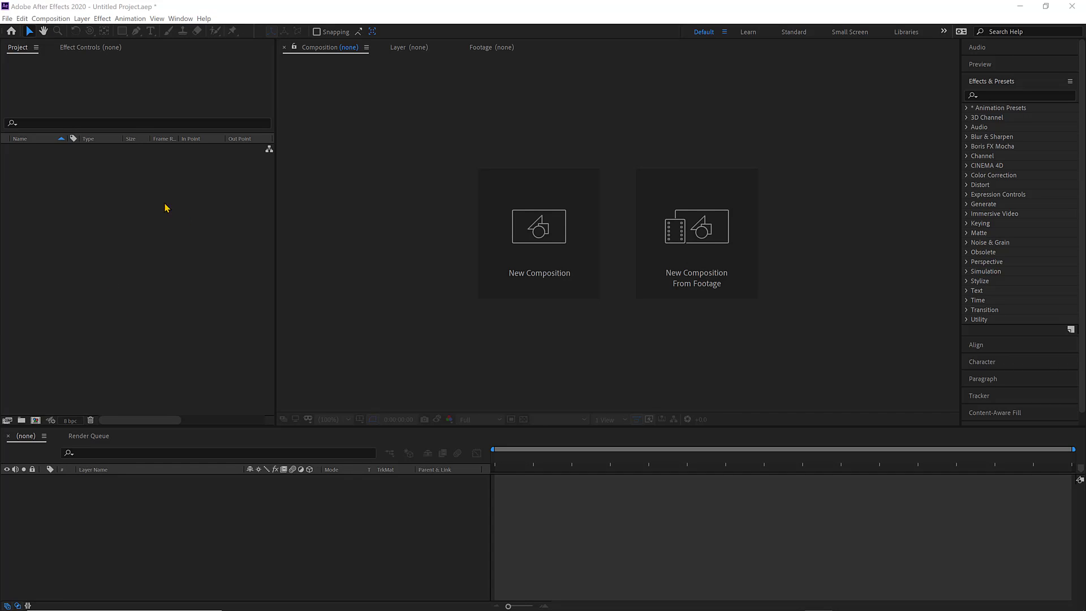
Switch to After Effects, import Tank Thread Chain.exr and create a new composition from it
right_click(117, 222)
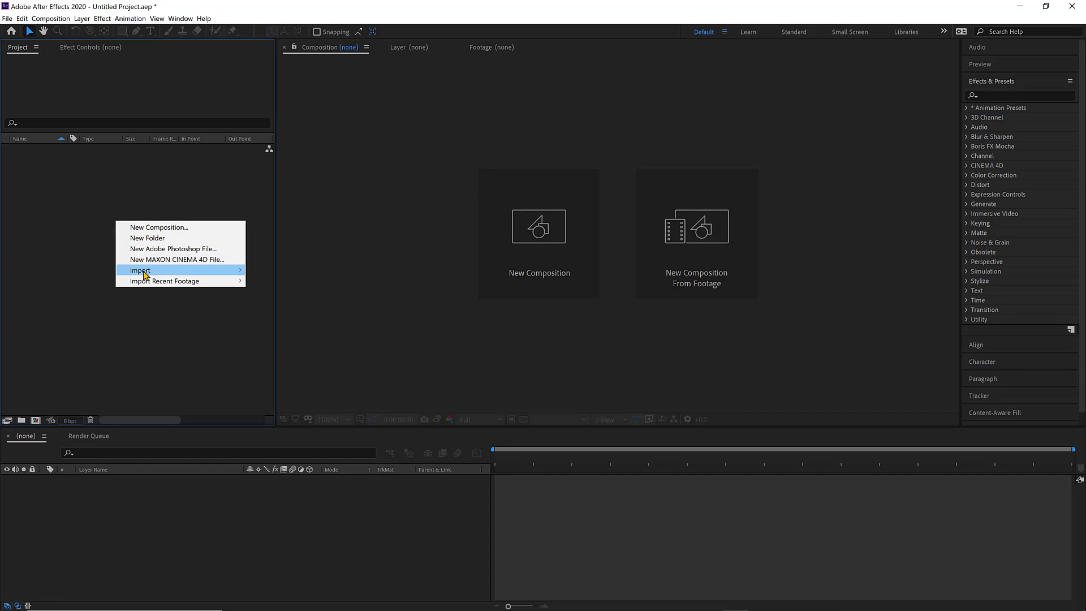
left_click(110, 231)
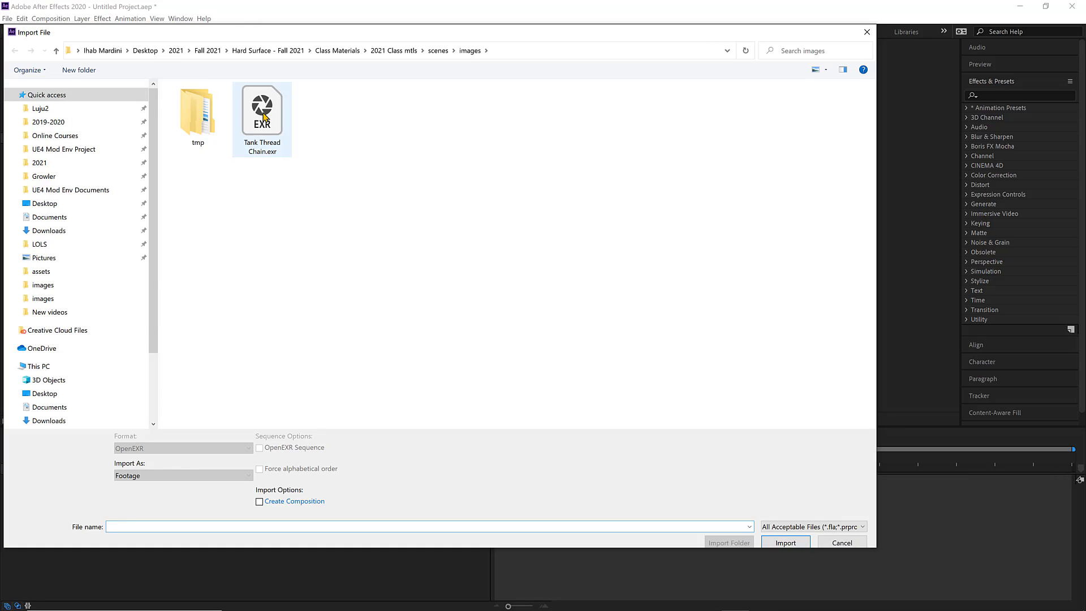
double_click(264, 117)
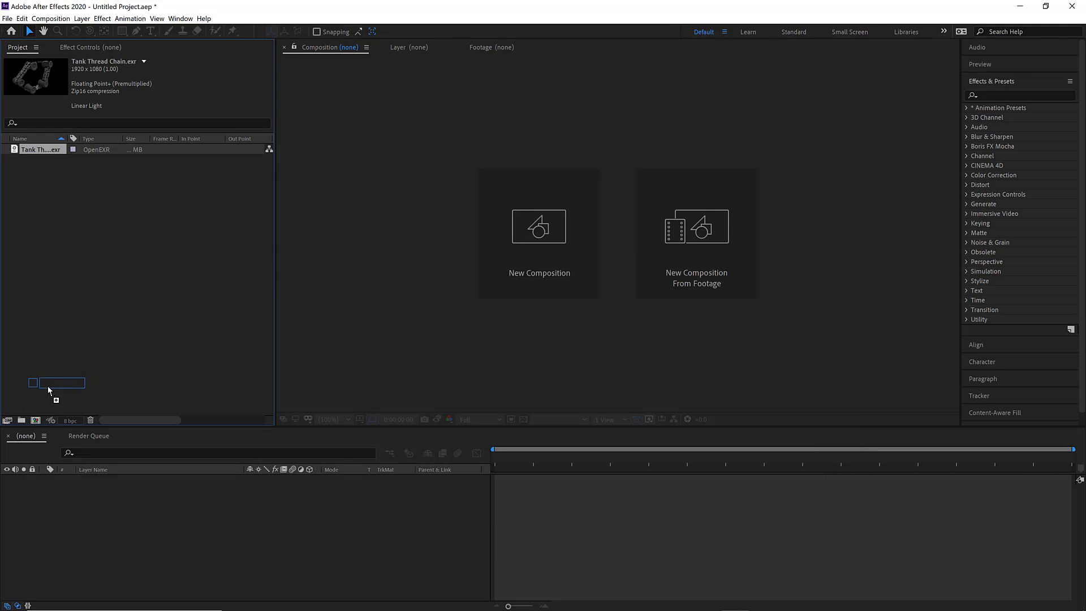
left_click_drag(48, 386, 35, 420)
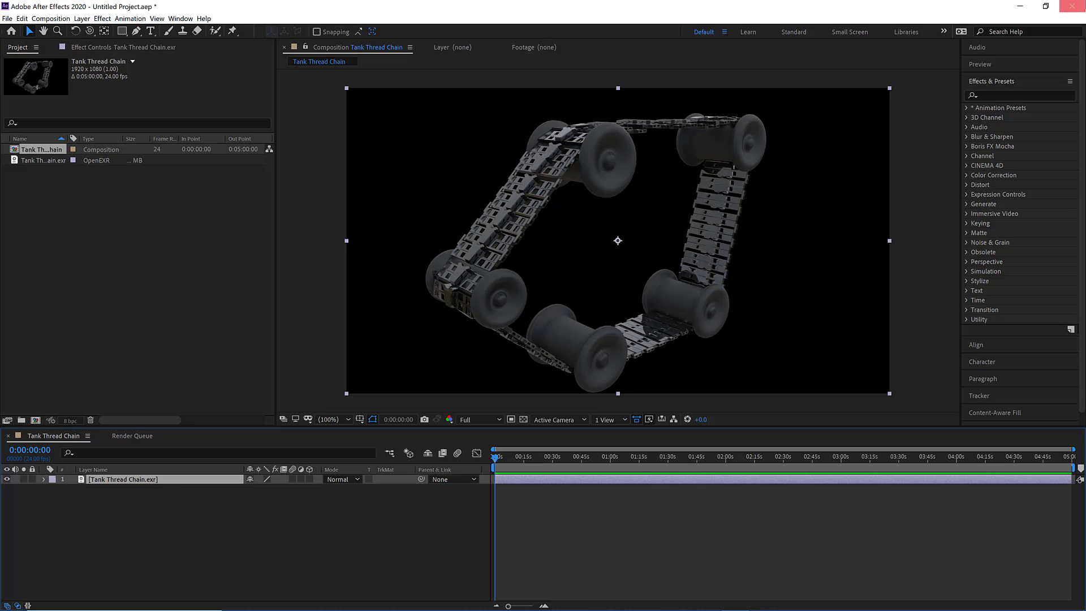
Find the EXtractoR effect by searching for "extrac" and apply it to the Tank Thread Chain.exr layer
left_click(1024, 96)
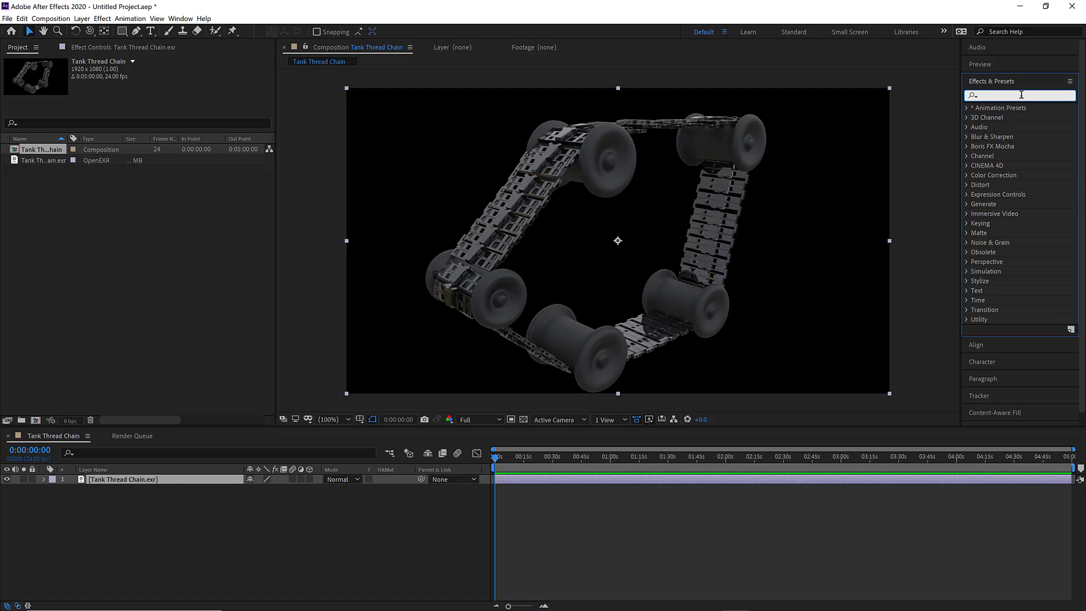
type("extra")
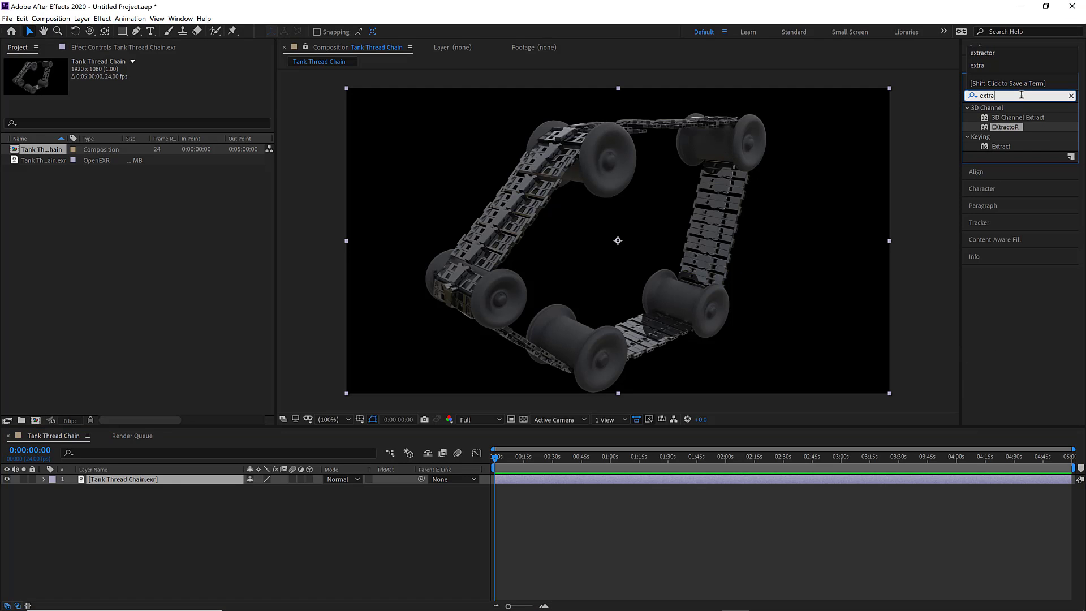
type("c")
double_click(1012, 128)
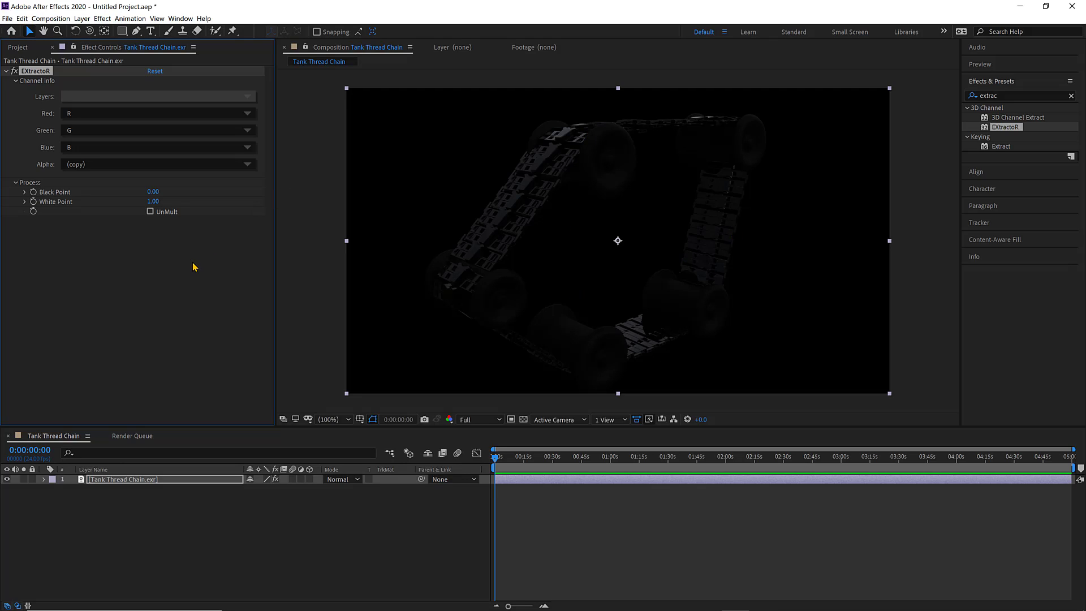
Rename the Tank Thread Chain.exr layer as Beauty Just for reference
left_click(141, 481)
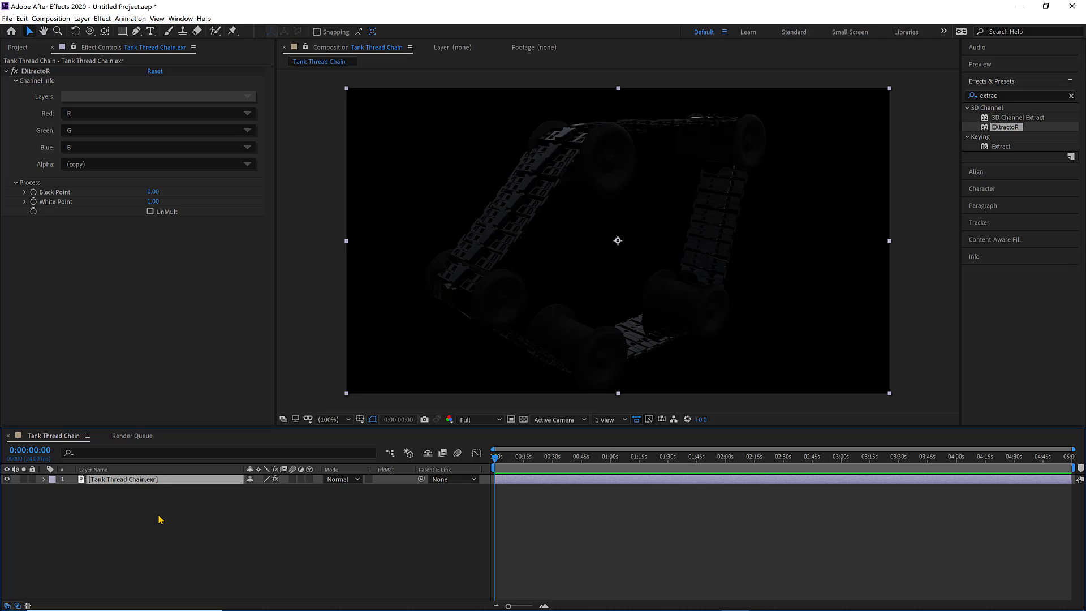
key("Return")
type("Beauty")
key("Return")
key("Return")
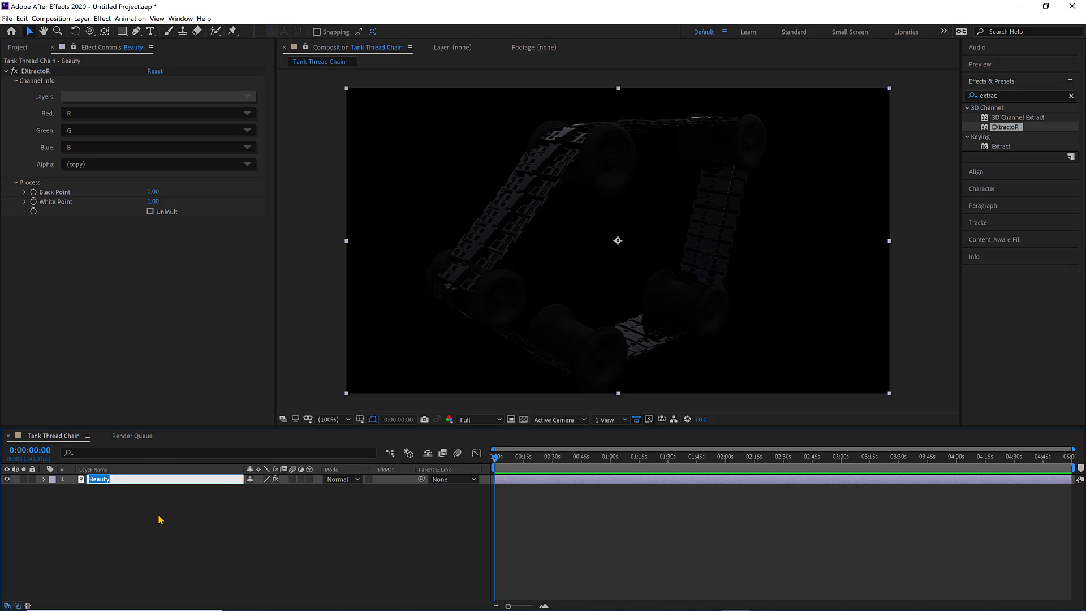
key("End")
type("Just for ref")
key("Return")
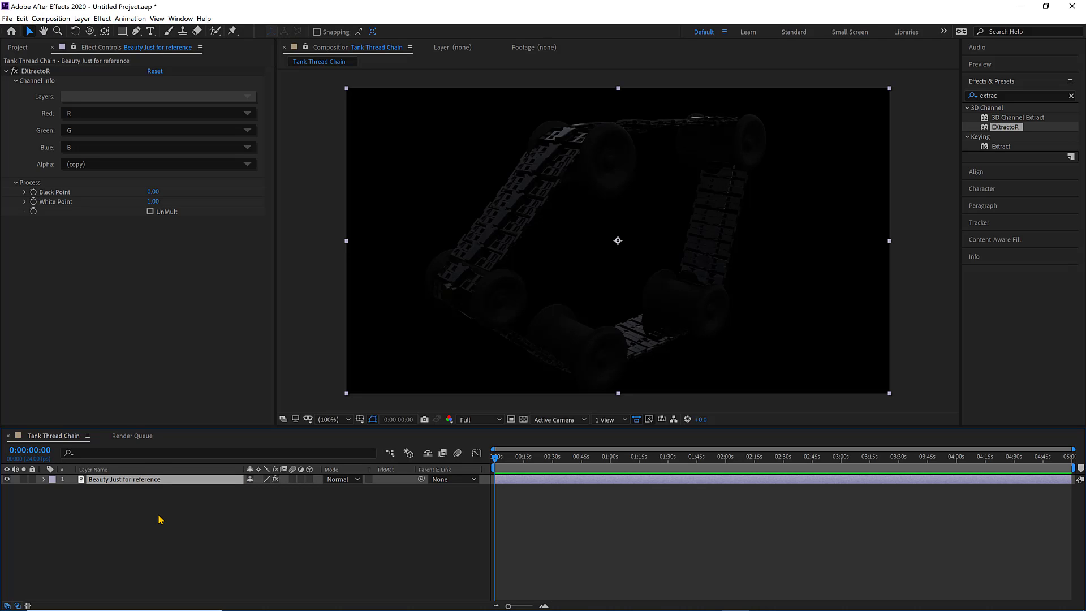
Duplicate the Beauty Just for reference layer and name the copy AO
key("ctrl+d")
key("Return")
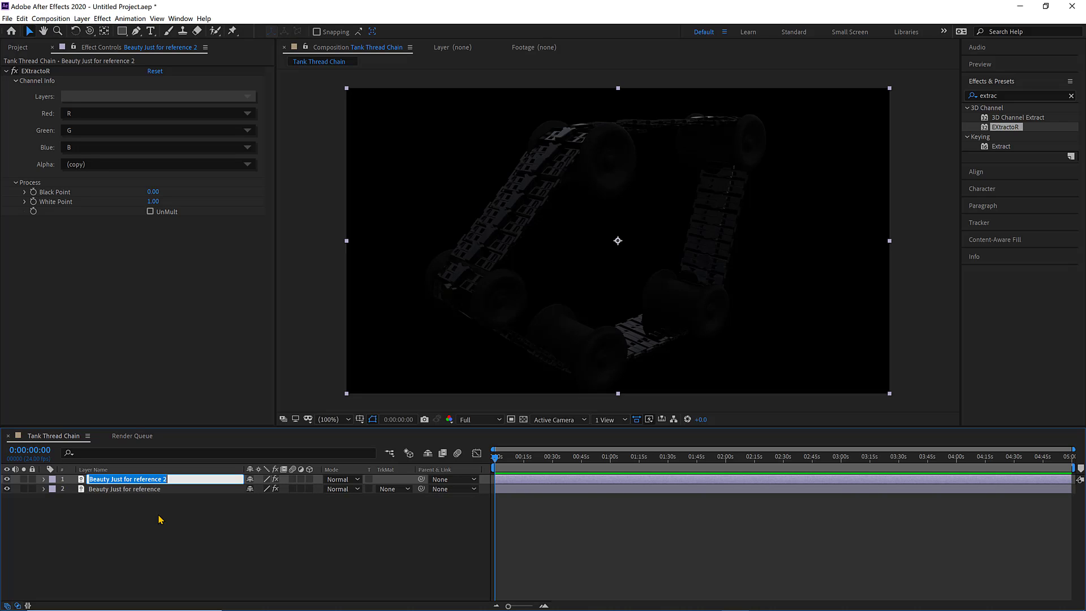
type("AO")
key("Return")
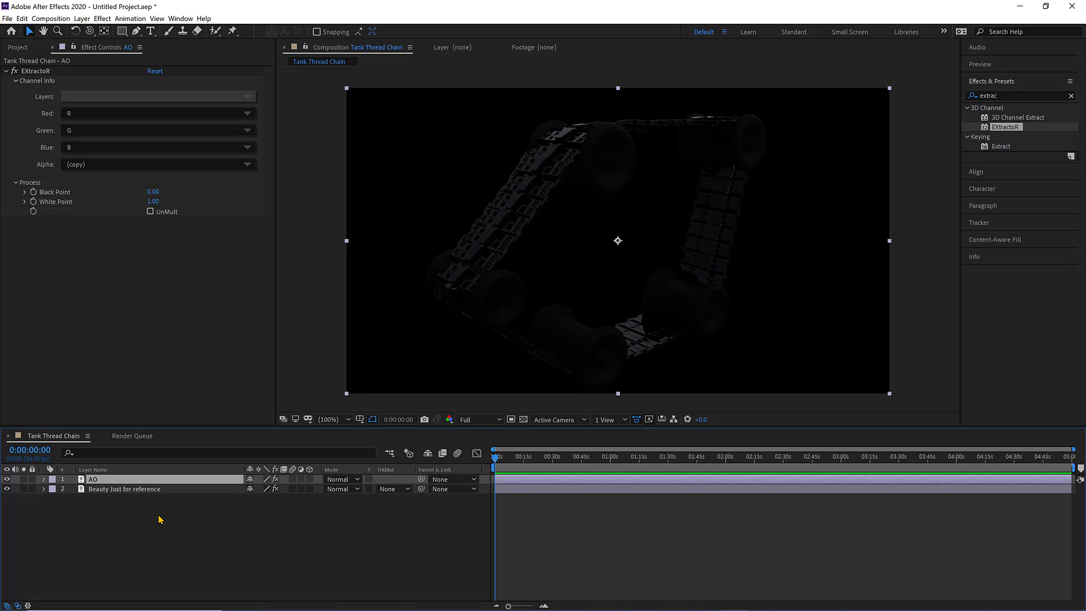
Duplicate the AO layer as Spec and the Spec layer as Coat
key("ctrl+d")
key("Return")
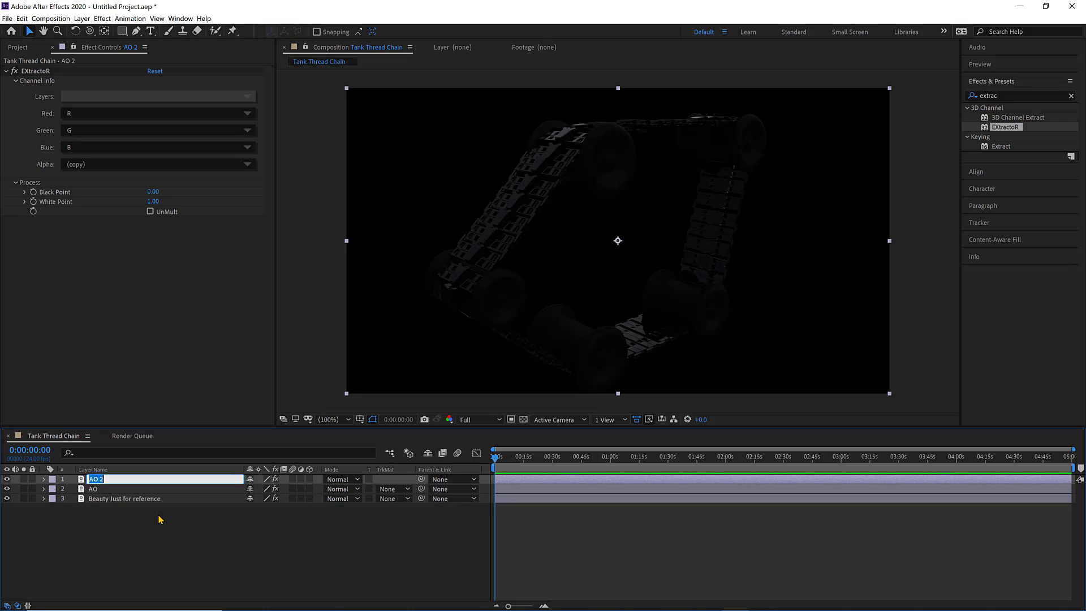
type("Spec")
key("Return")
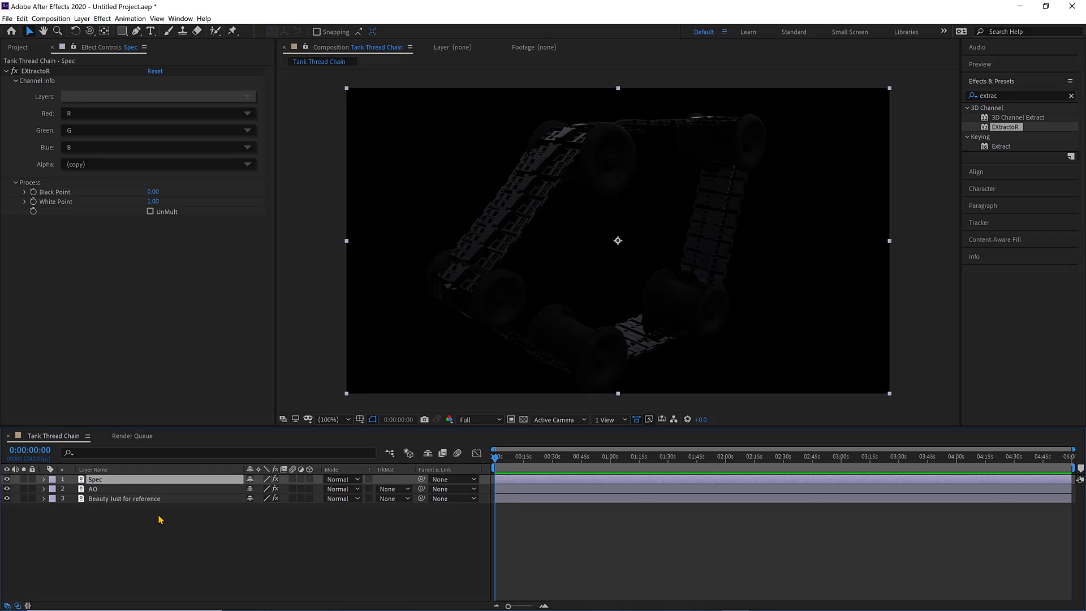
key("ctrl+d")
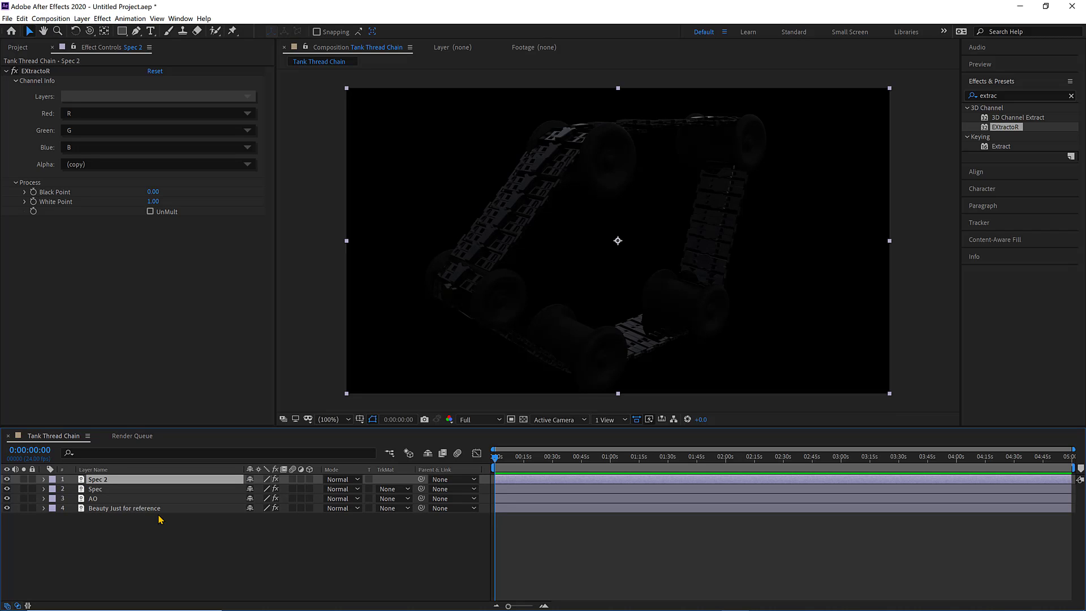
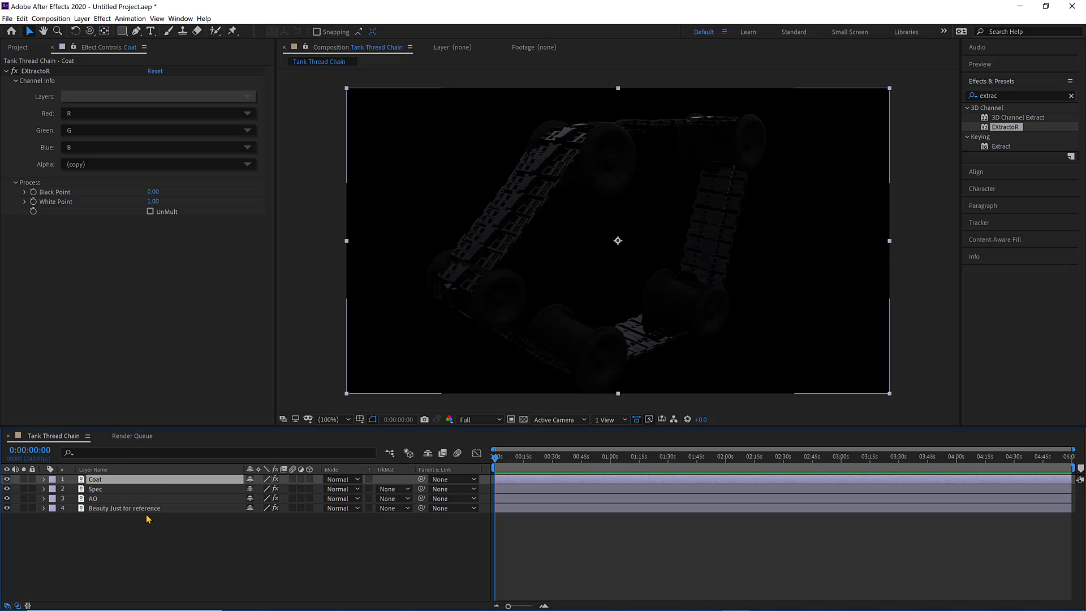
Hide the Coat, Spec and AO layers and select the EXtractoR effect on the Beauty Just for reference layer
left_click(19, 508)
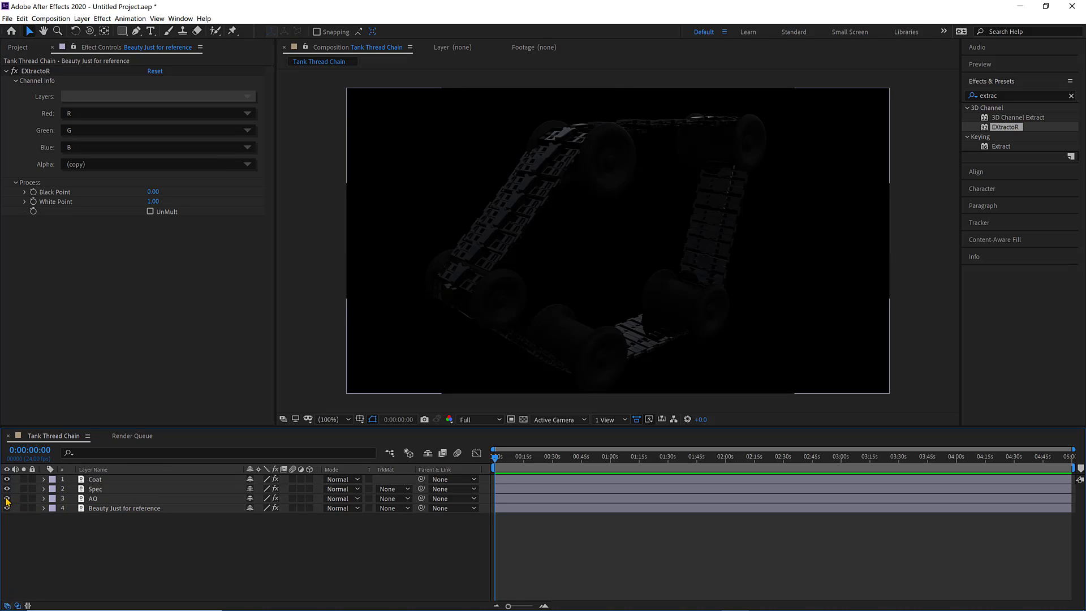
left_click_drag(7, 502, 7, 478)
left_click(96, 509)
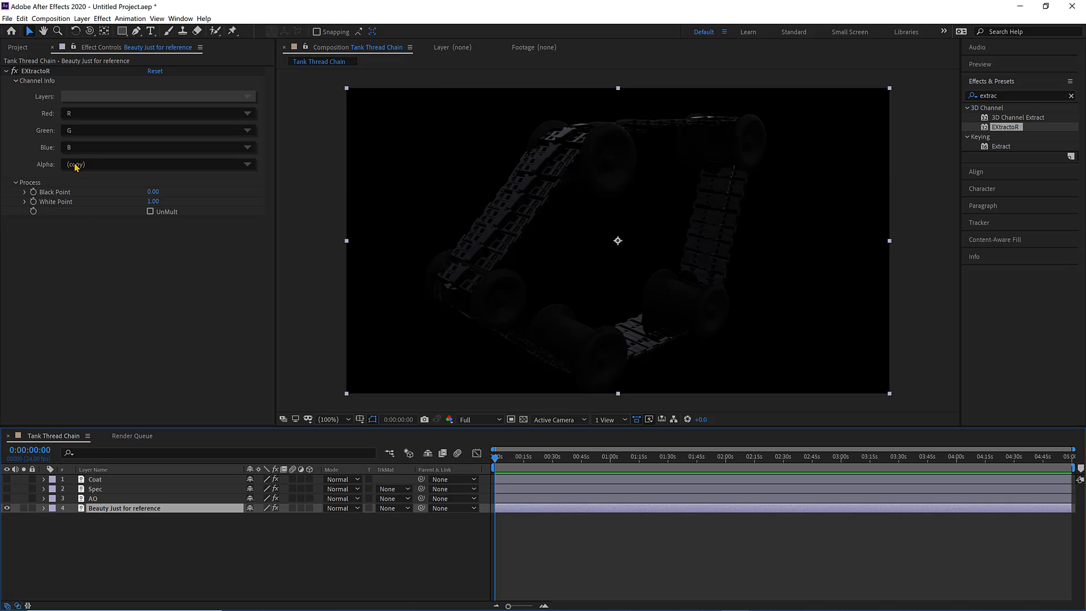
left_click(38, 73)
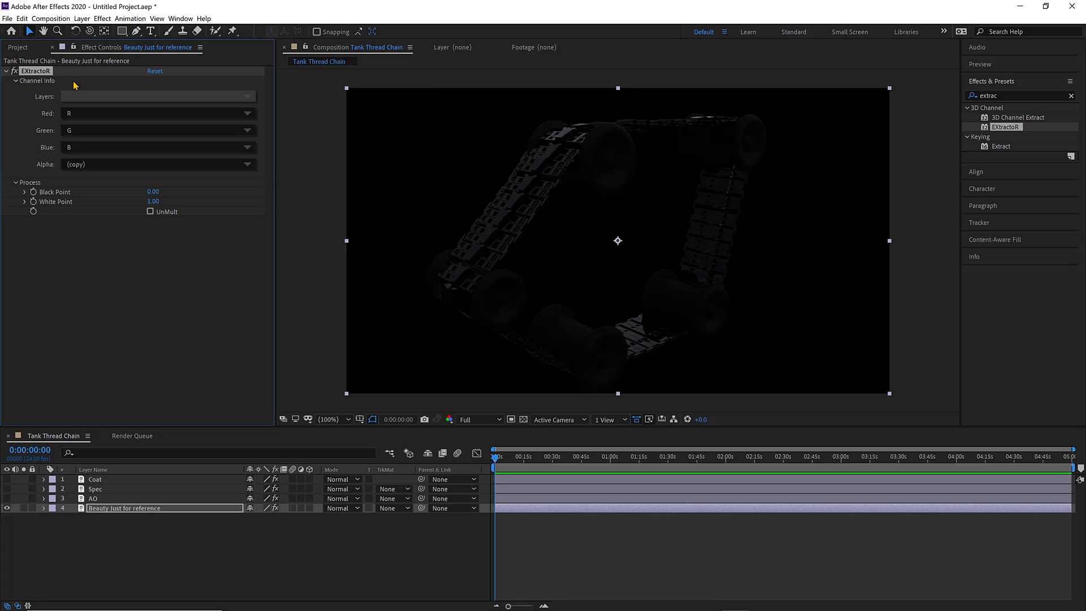
Remove the EXtractoR effect from the Beauty Just for reference layer and hide that layer
key("Delete")
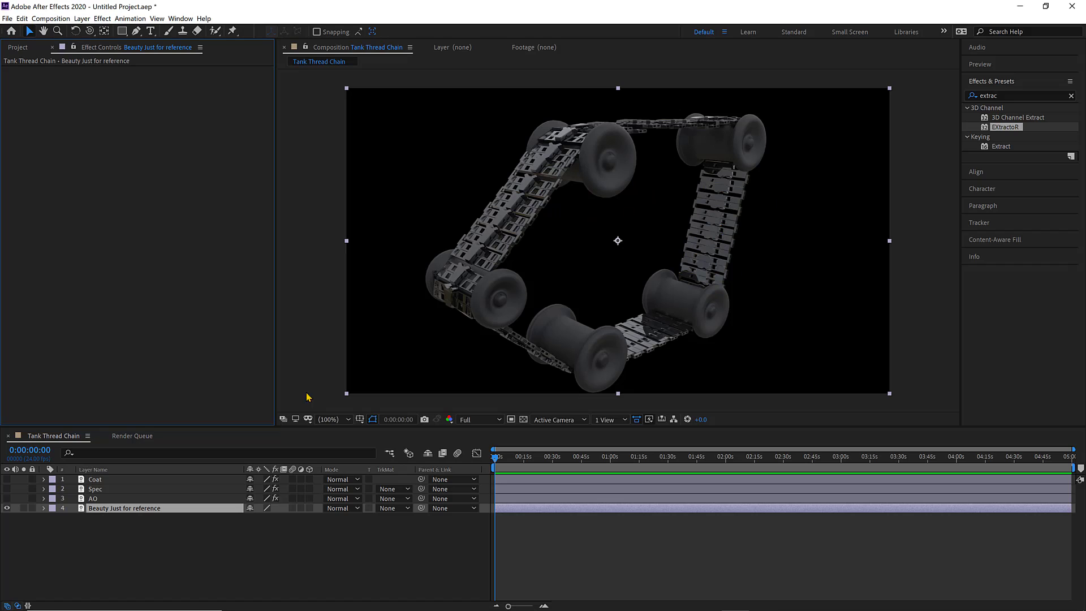
left_click(7, 508)
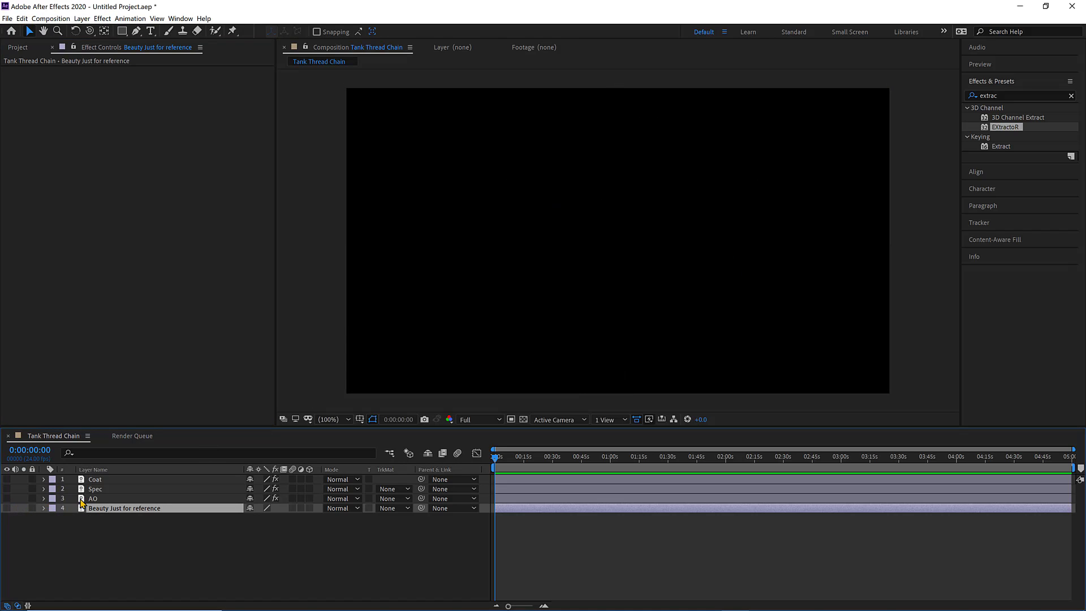
Show the AO layer and set its EXtractoR effect to extract the AO pass
left_click(93, 498)
left_click(8, 499)
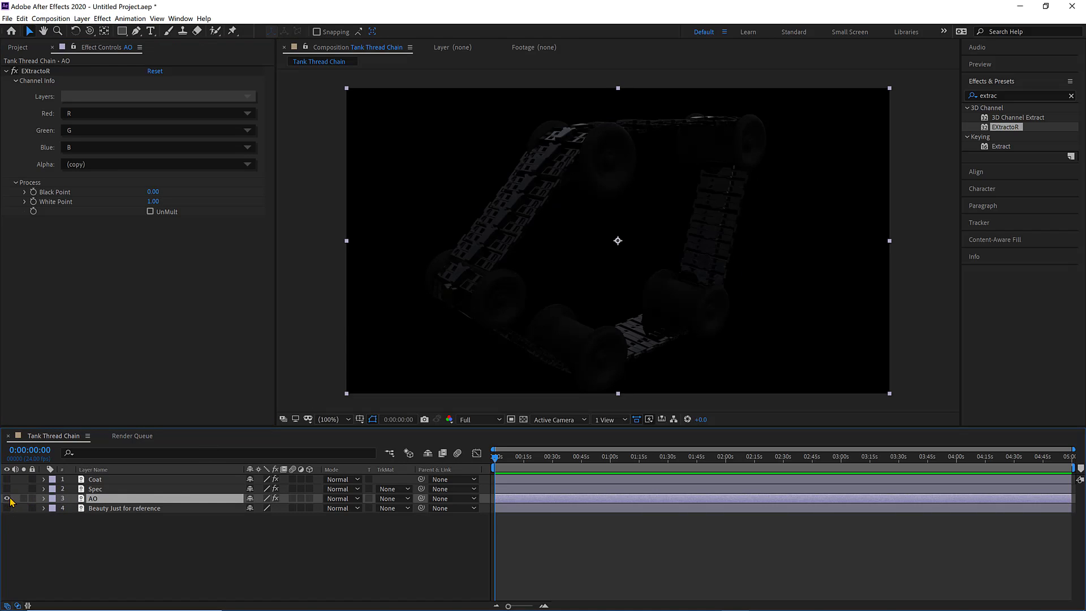
left_click(111, 97)
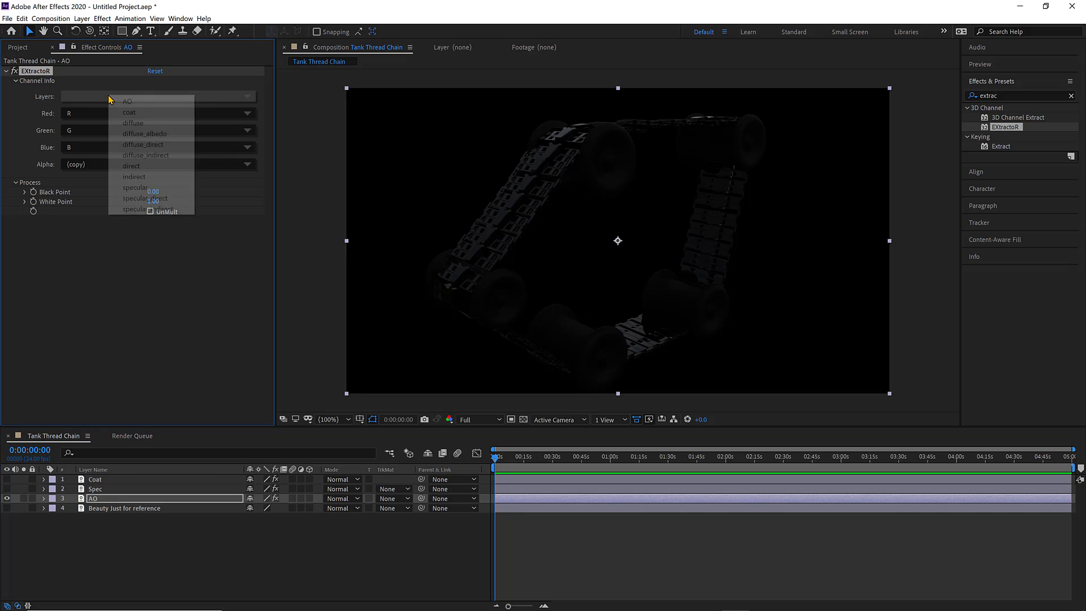
left_click(129, 102)
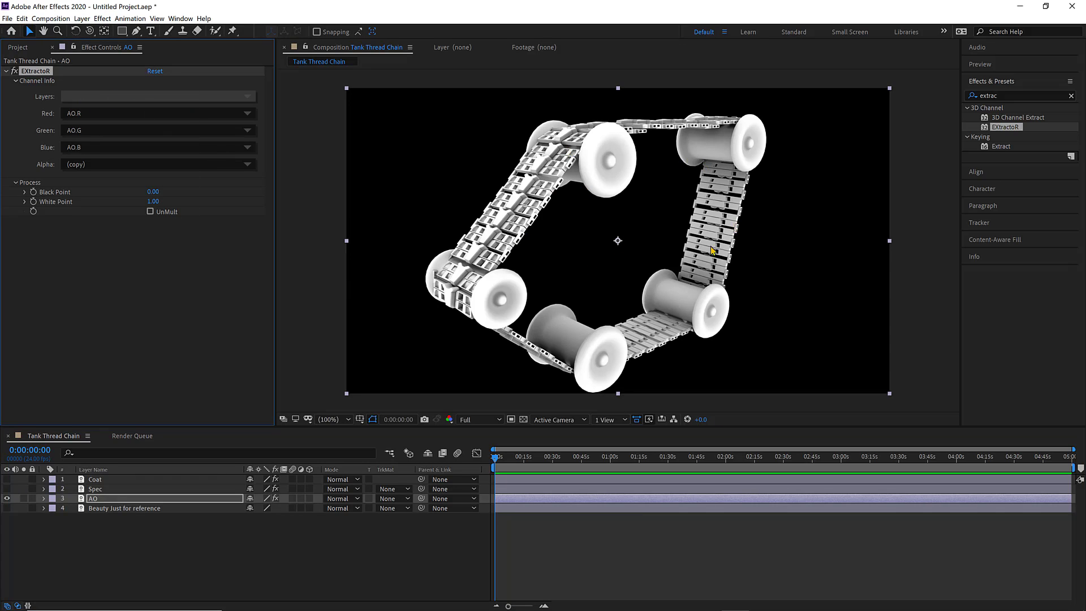
Hide the AO layer, show the Spec layer and set its EXtractoR effect to the specular pass
left_click(8, 499)
left_click(6, 489)
left_click(106, 489)
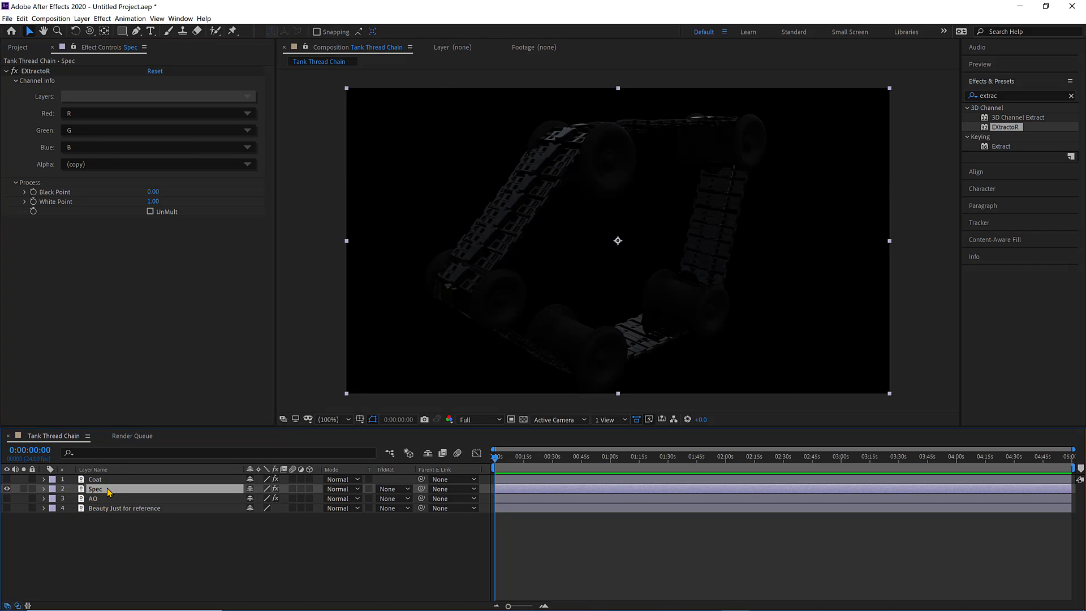
left_click(95, 99)
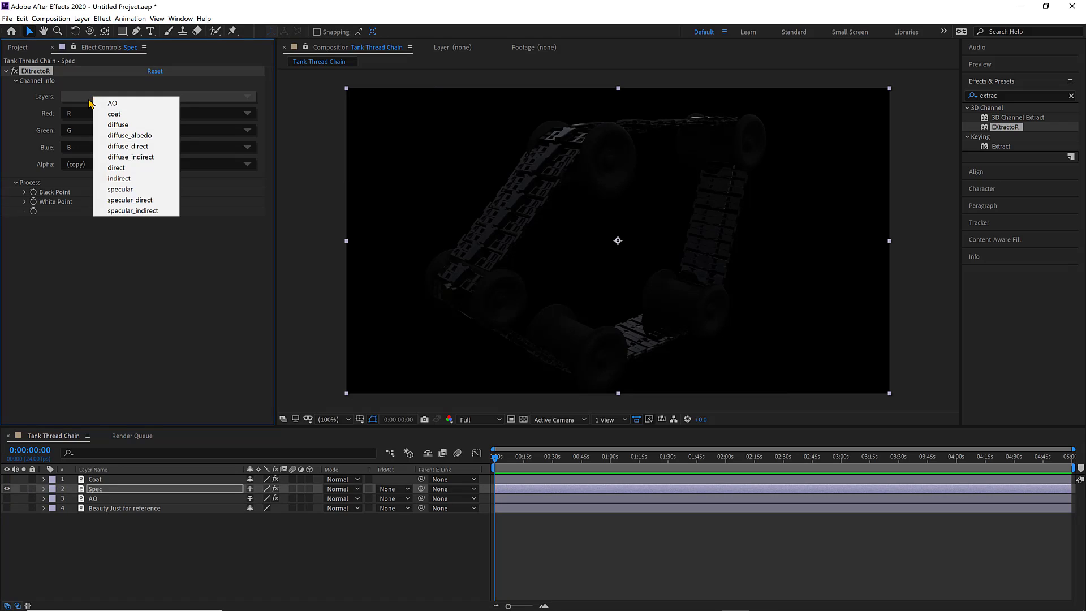
left_click(144, 189)
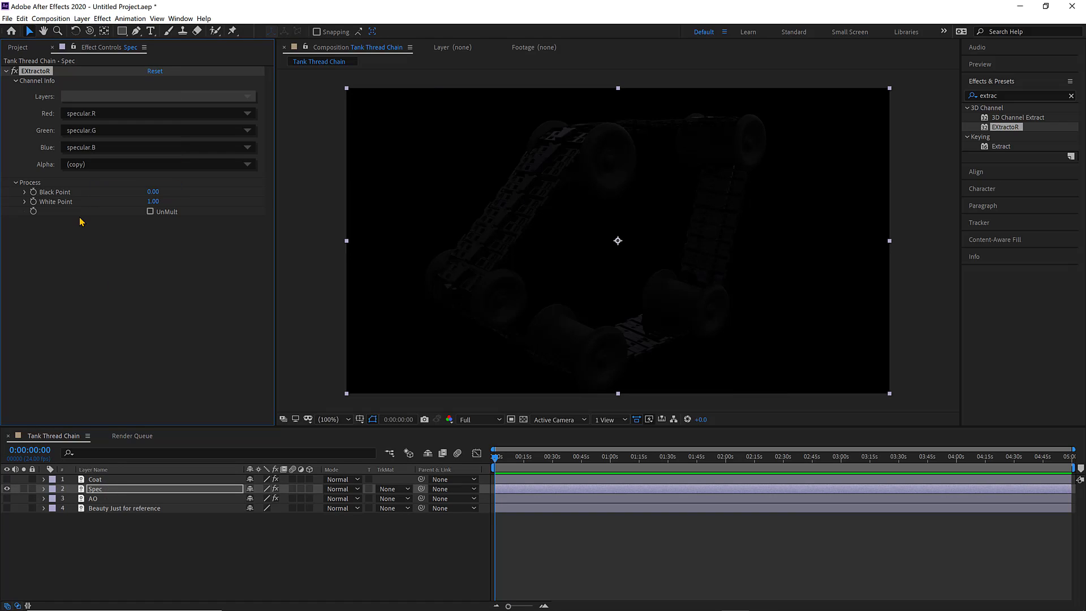
Try the specular_direct and specular_indirect passes on the Spec layer and return it to specular
left_click(105, 97)
left_click(143, 202)
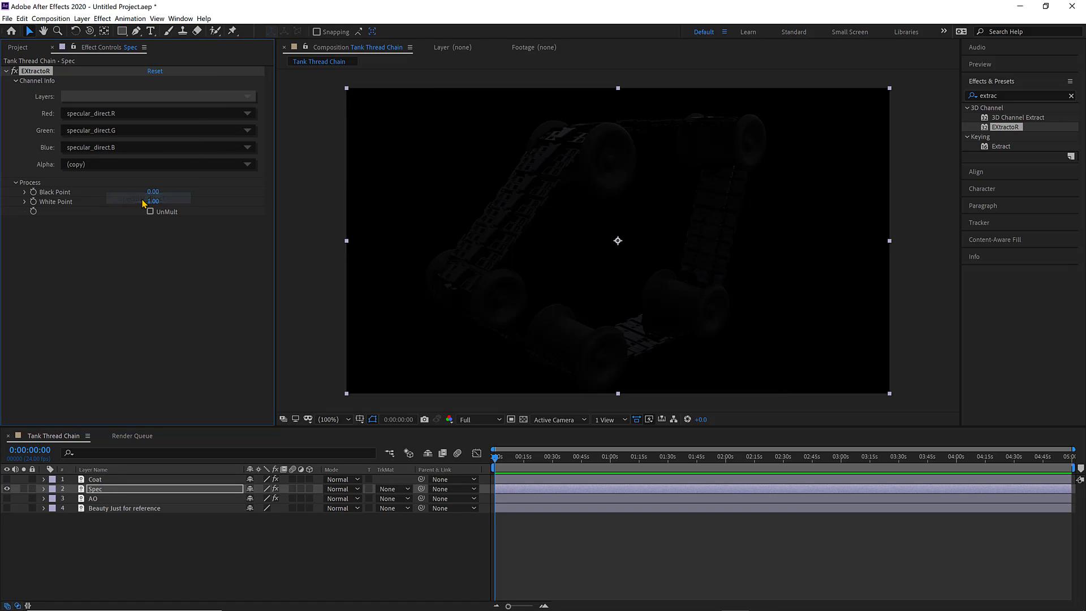
left_click(112, 97)
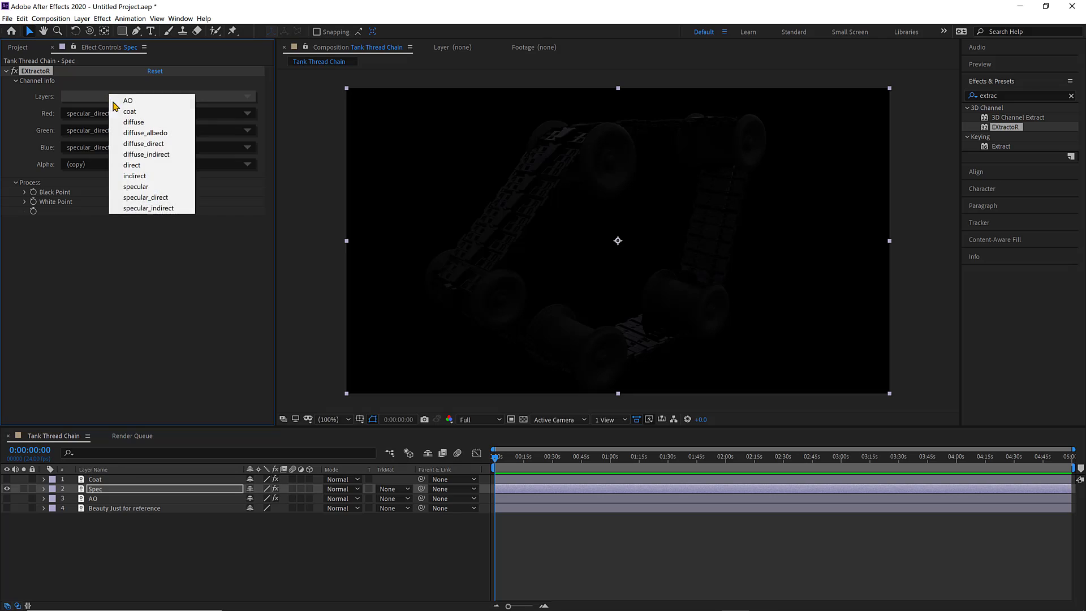
left_click(151, 208)
left_click(136, 97)
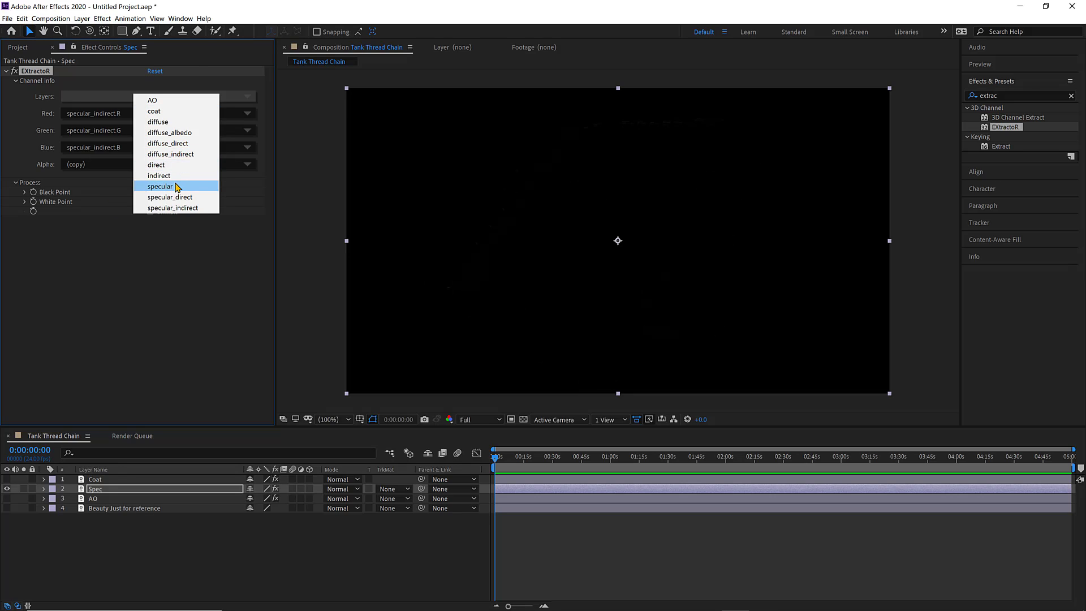
left_click(177, 186)
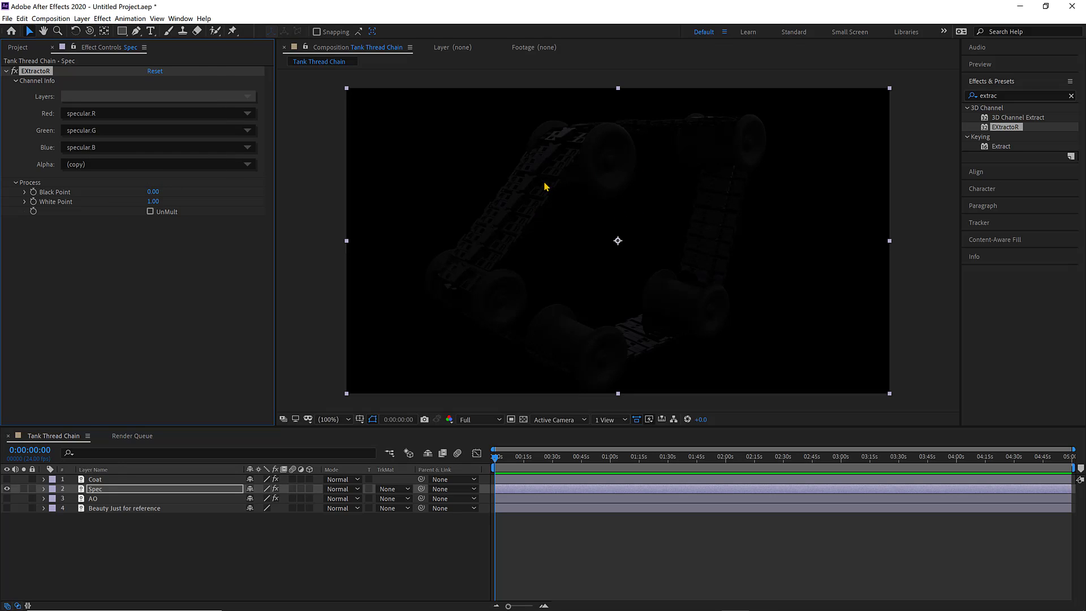
Show the Coat layer and set its EXtractoR effect to extract the coat pass
left_click(113, 480)
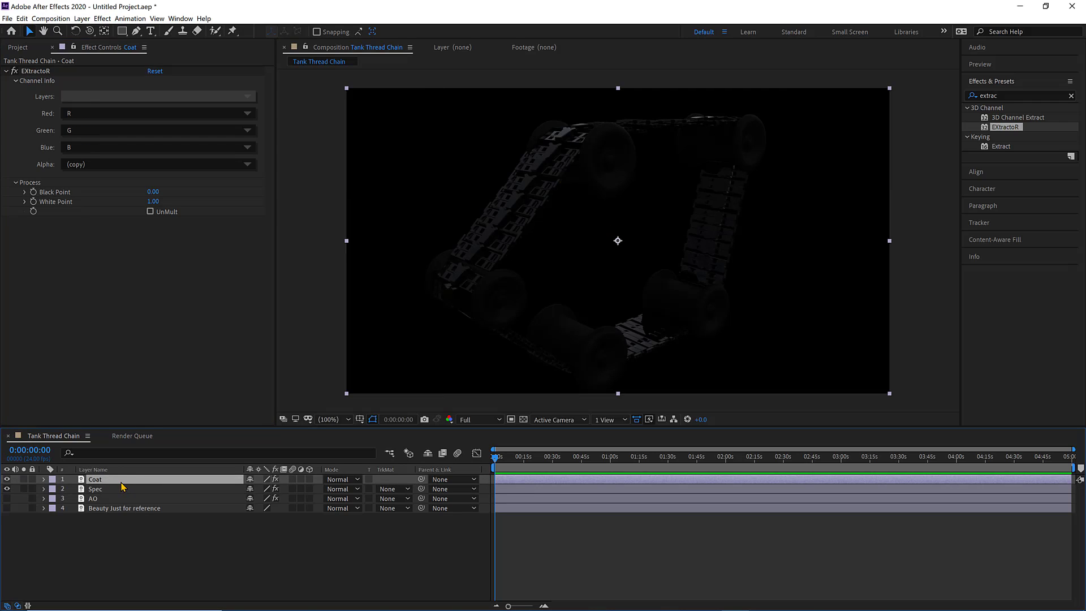
left_click(106, 97)
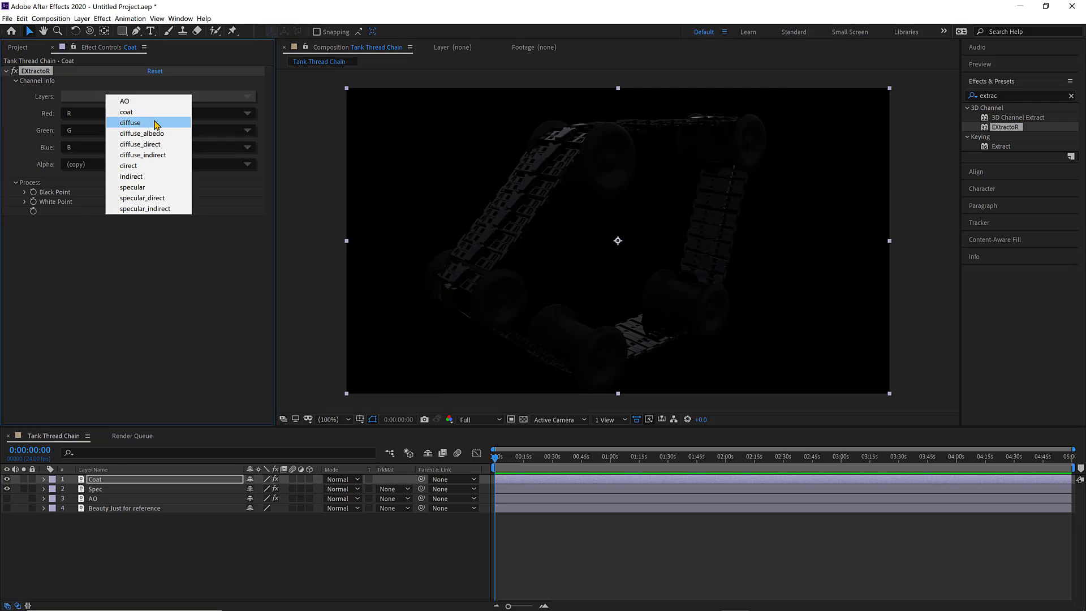
left_click(151, 116)
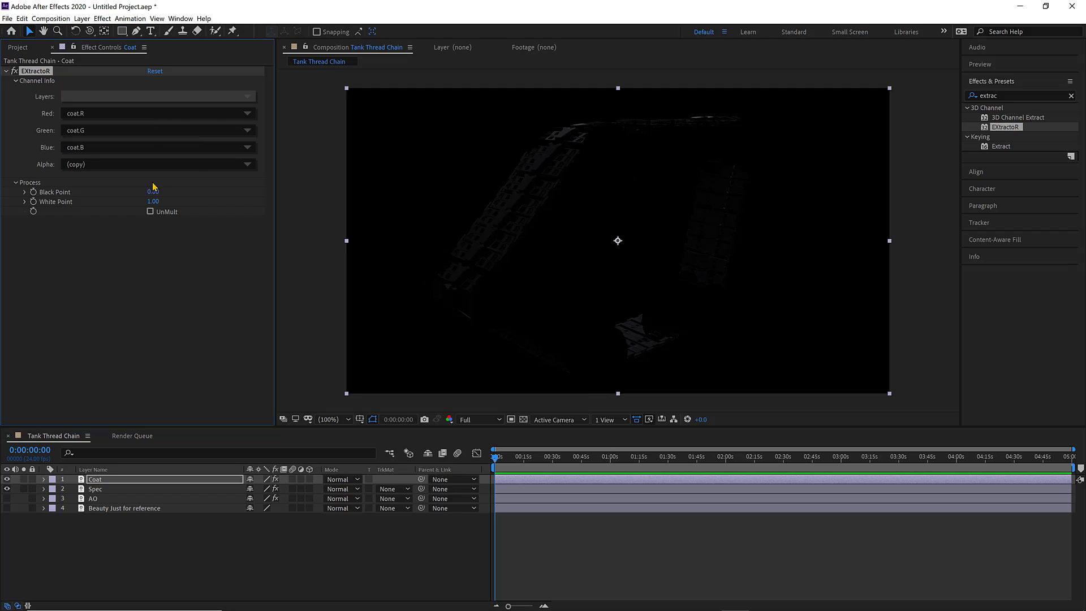
Duplicate the Coat layer, hide the original Coat and Spec layers, and set the copy's EXtractoR effect to the direct pass
left_click(118, 478)
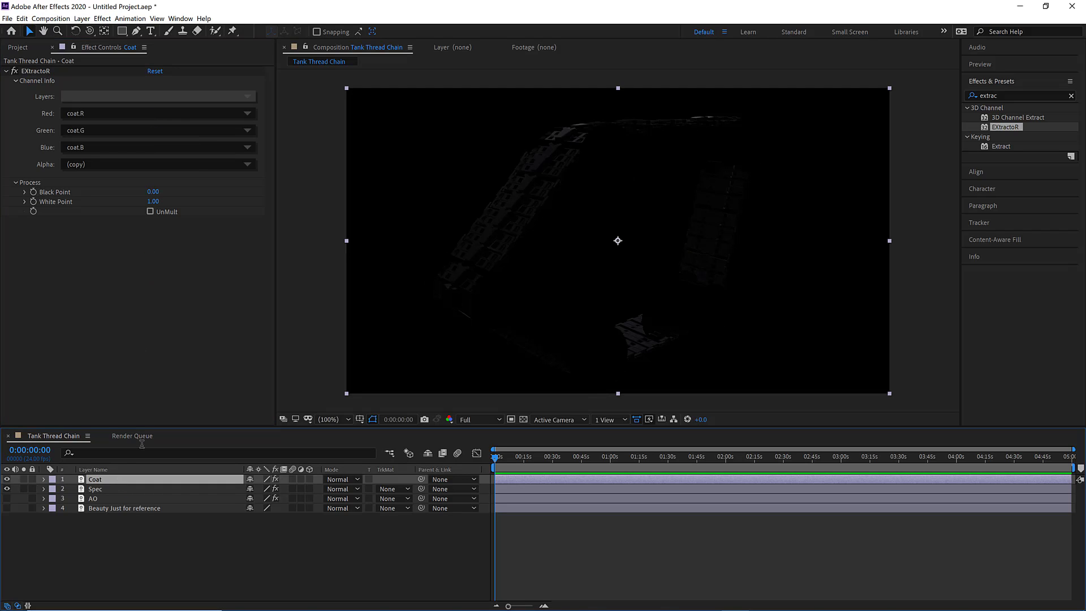
key("ctrl+d")
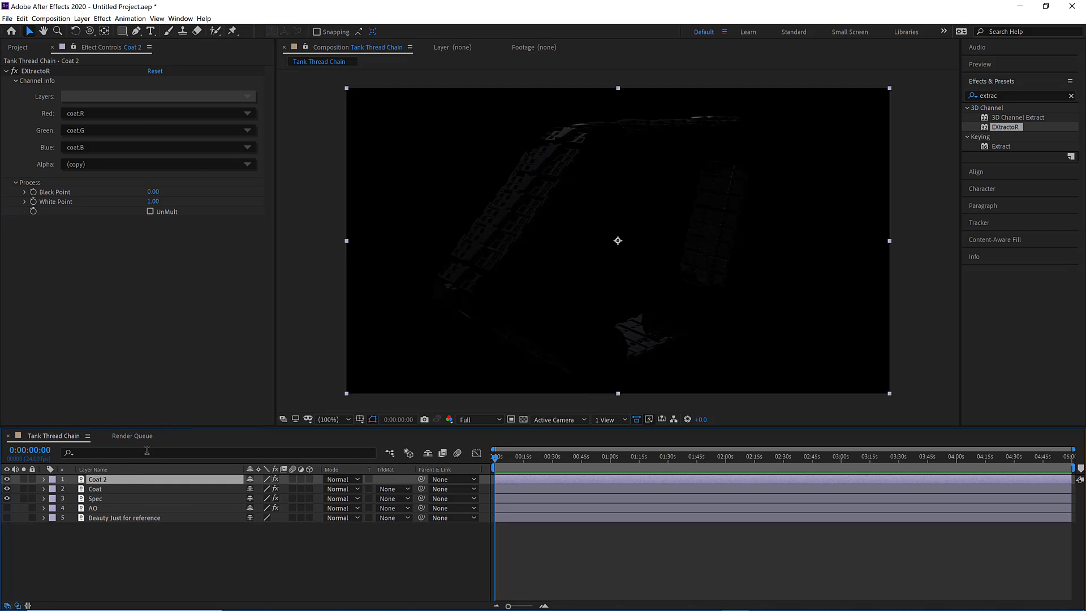
left_click_drag(7, 488, 6, 498)
left_click(217, 114)
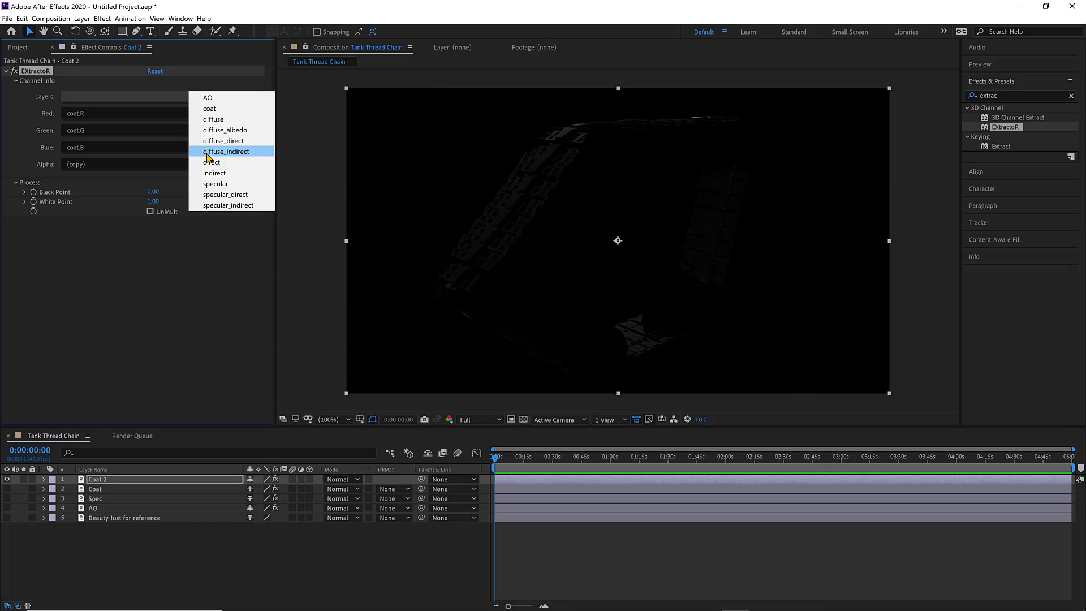
left_click(211, 159)
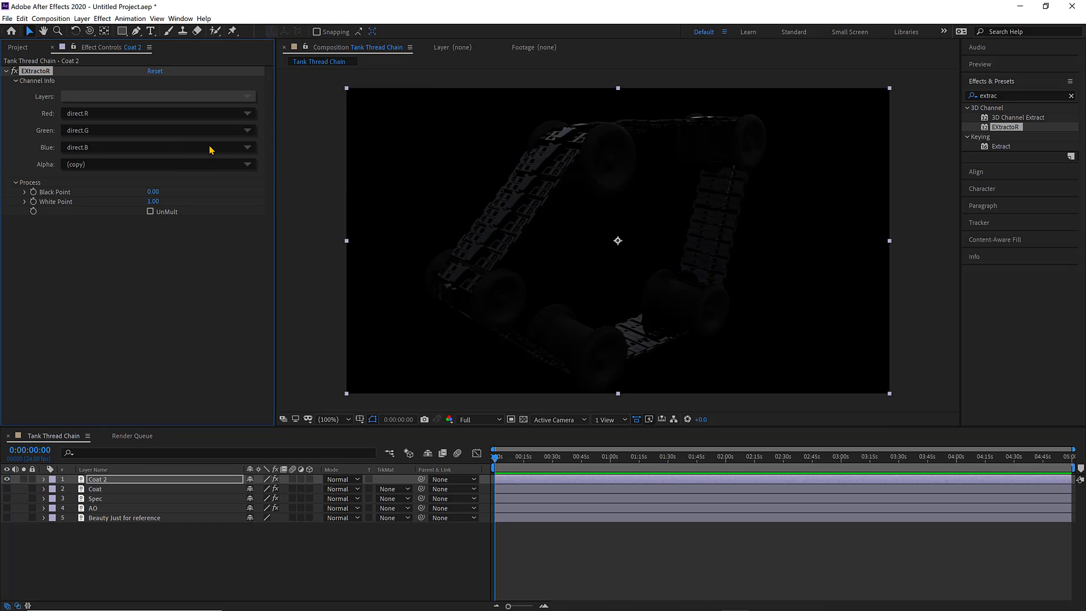
Rename the duplicated Coat layer as Direct
left_click_drag(117, 478, 183, 436)
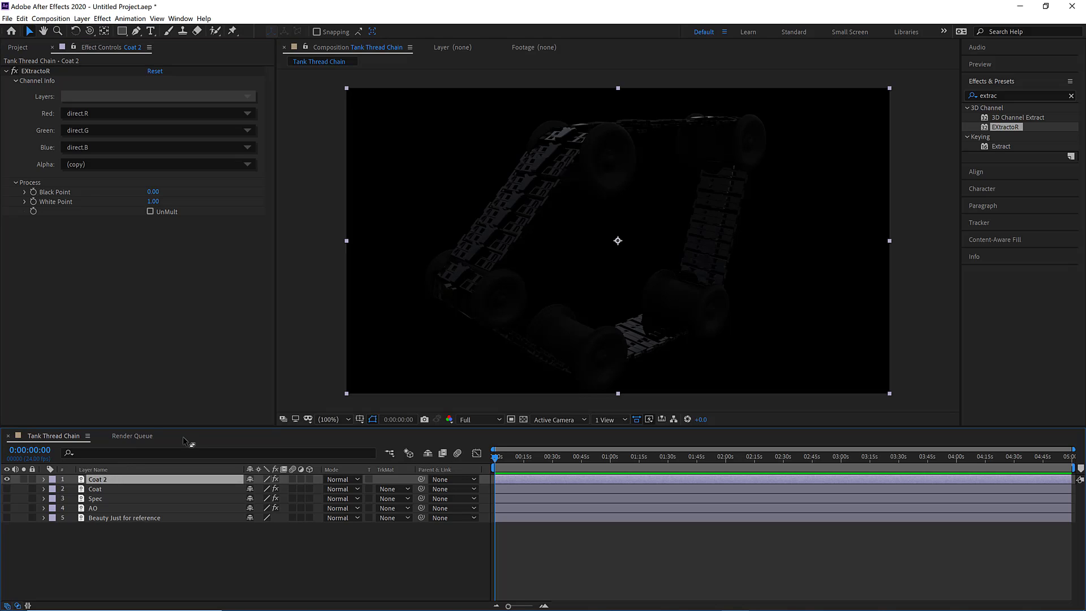
key("Return")
type("Direct")
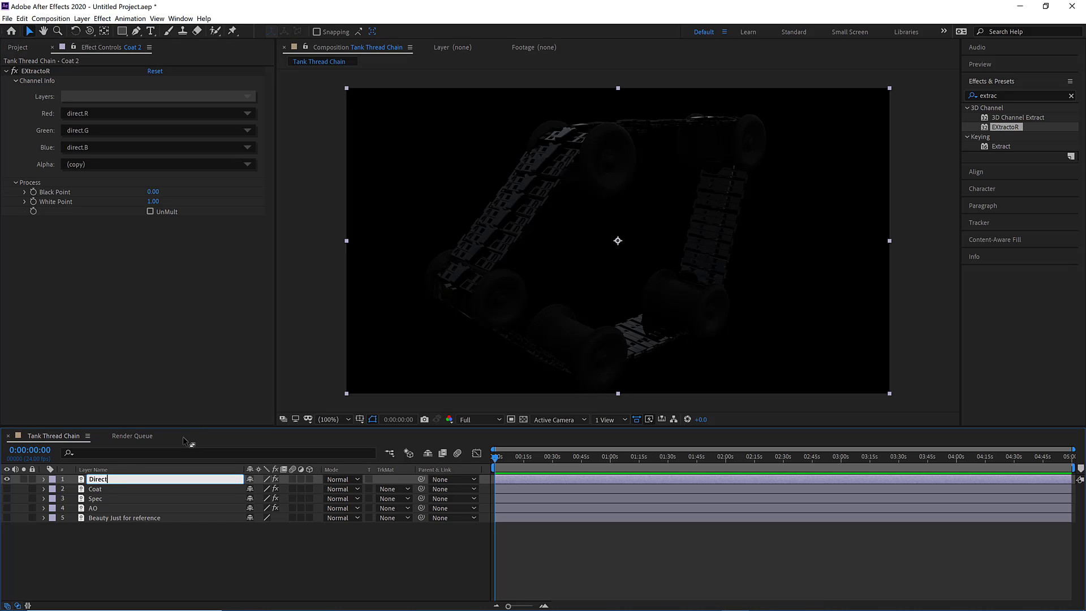
key("Return")
Duplicate the Direct layer and name the copy Indirect
key("ctrl+d")
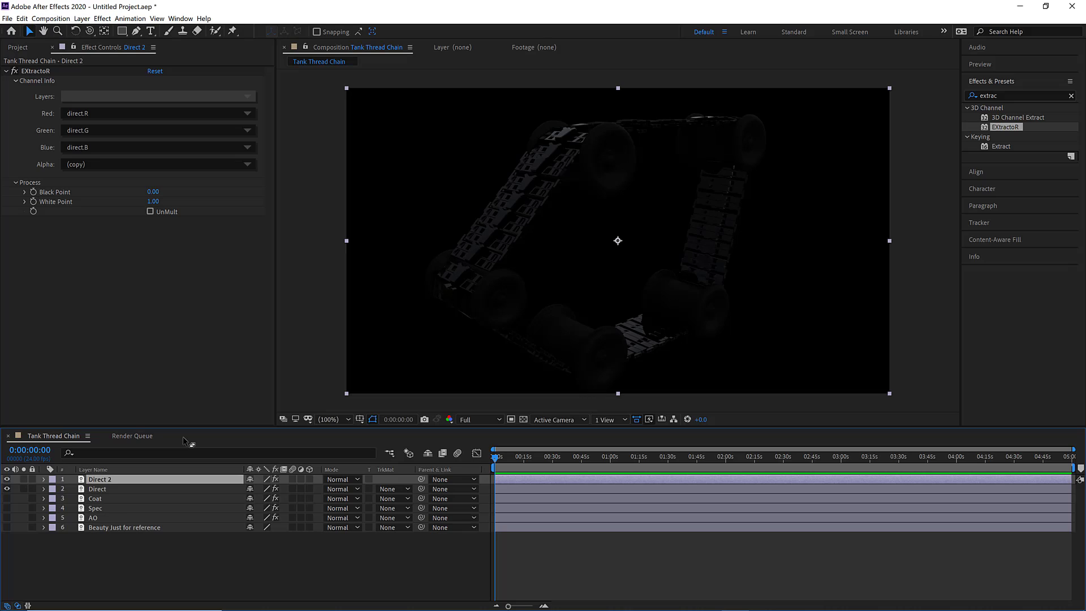
key("Return")
type("Indirect")
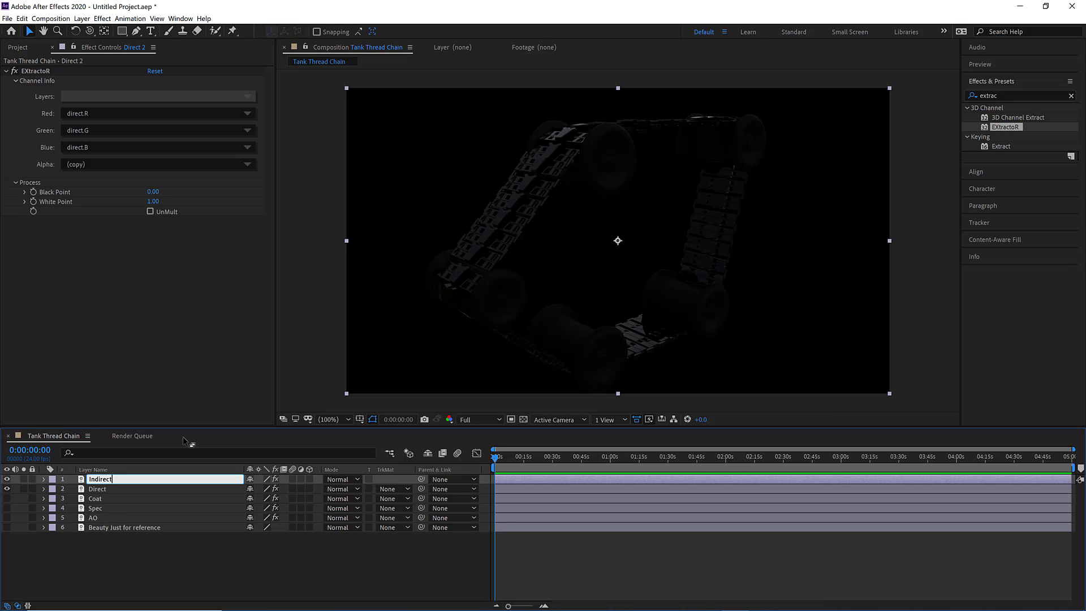
key("Return")
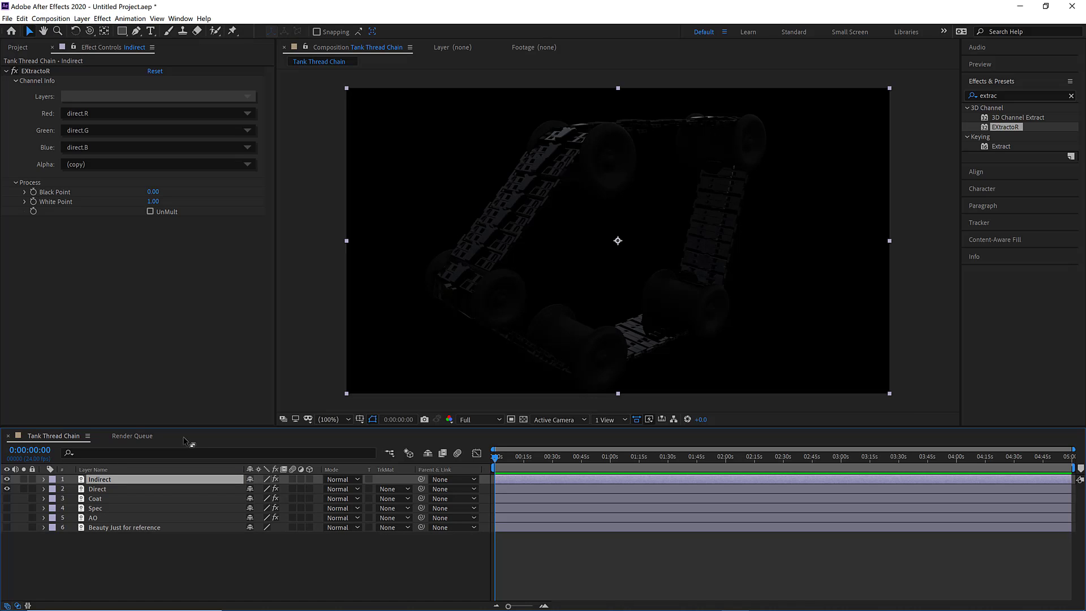
Hide the Direct layer and set the Indirect layer's EXtractoR effect to the indirect pass
left_click(6, 489)
left_click(144, 97)
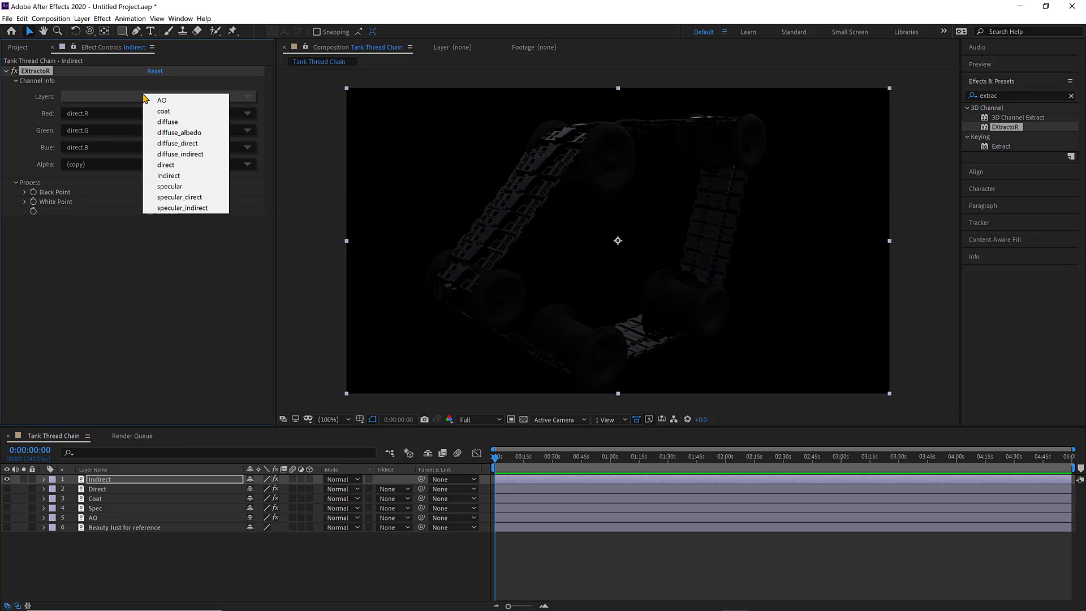
left_click(189, 175)
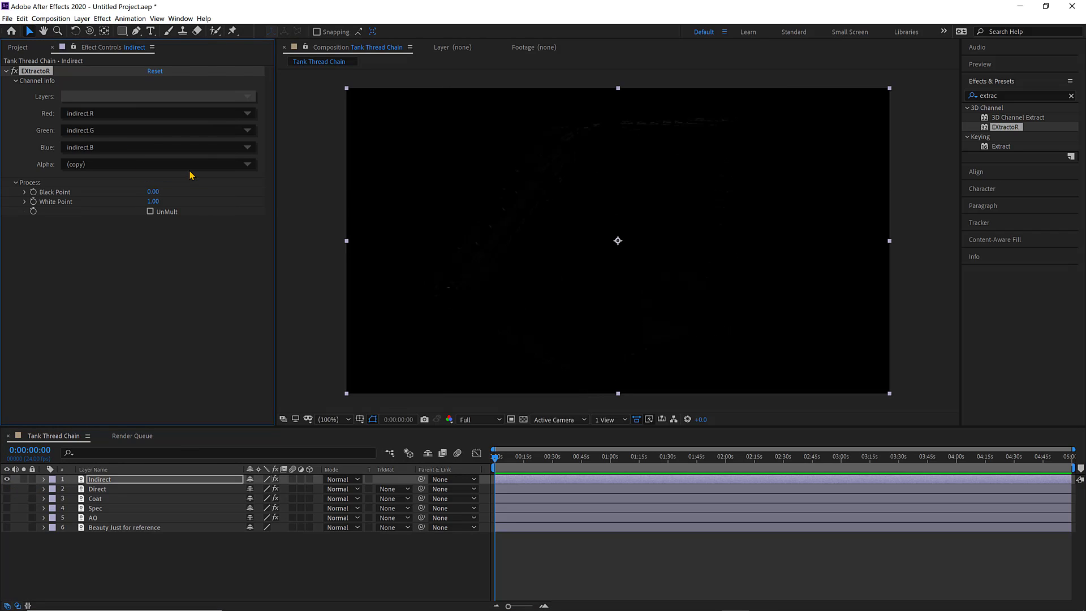
key("period")
left_click_drag(655, 104, 637, 167)
key("comma")
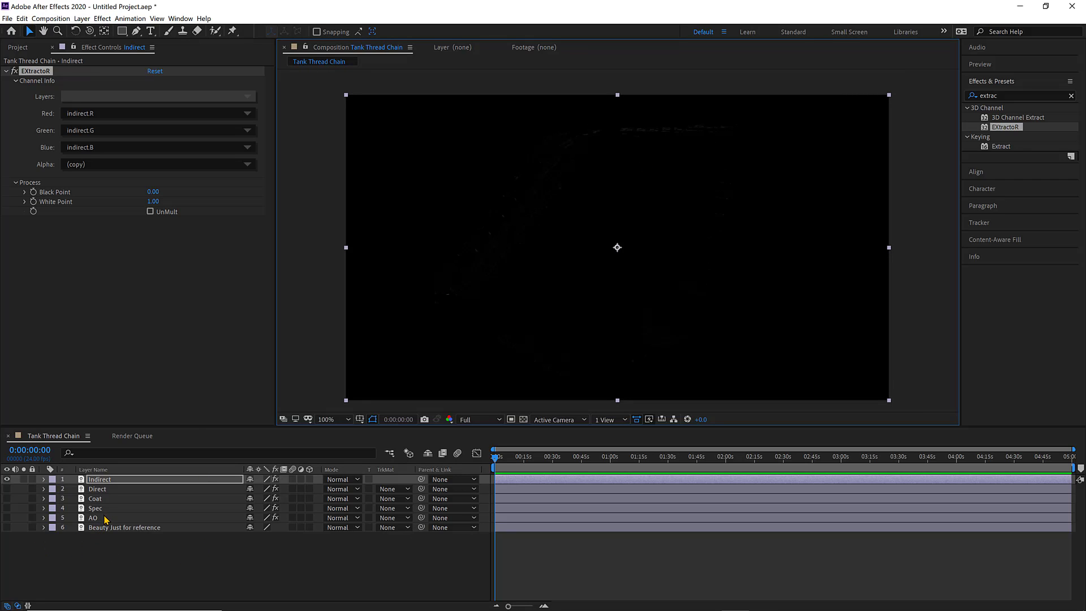
Reorder the layers with AO at the top and Direct just above Beauty Just for reference, leaving only Direct visible
left_click_drag(105, 520, 111, 479)
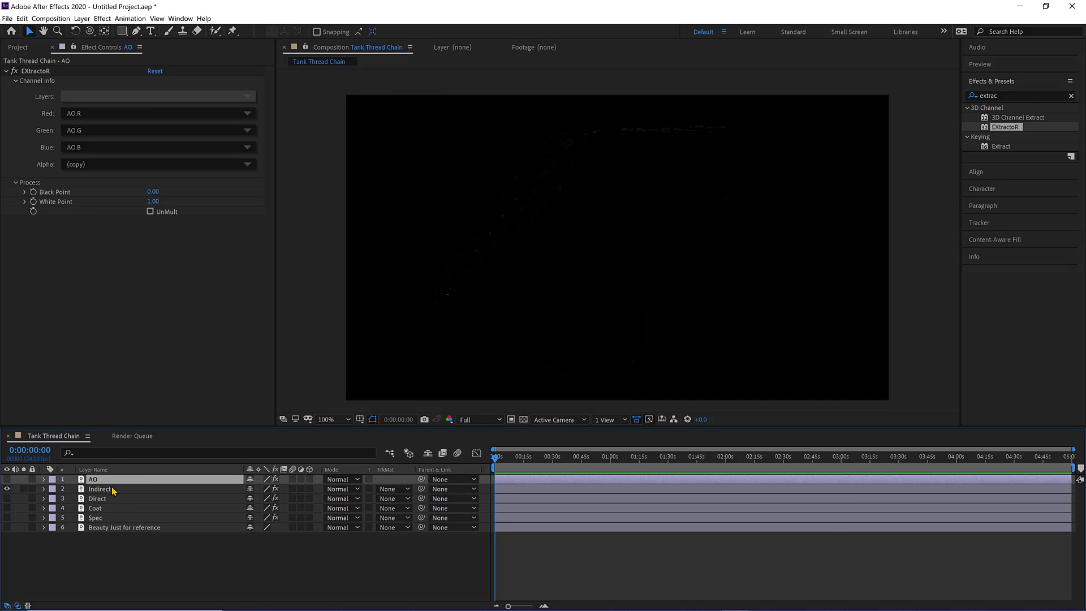
left_click(111, 518)
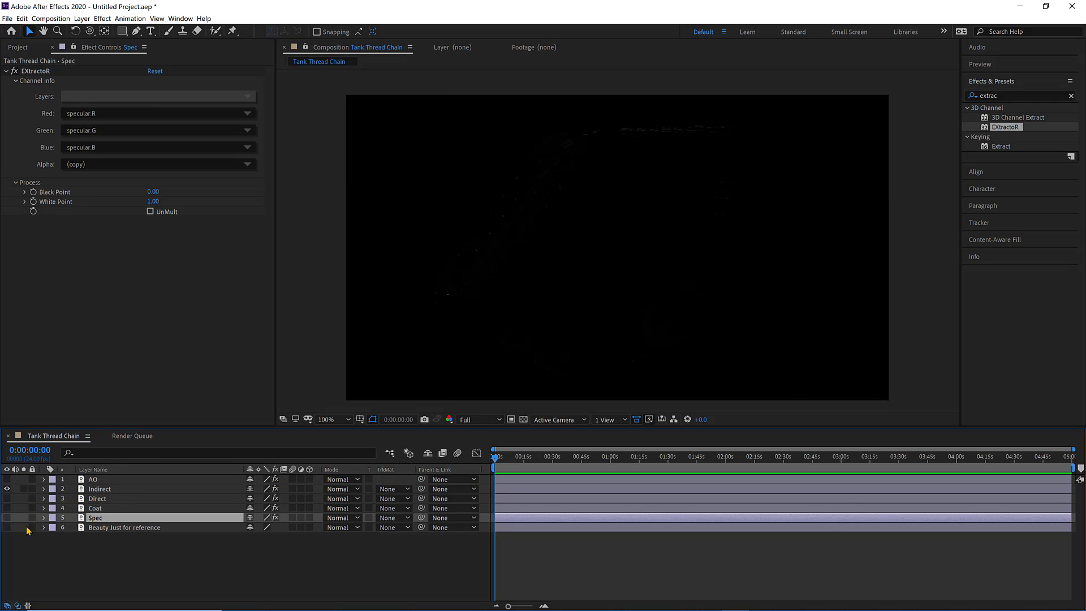
left_click(6, 518)
left_click(25, 500)
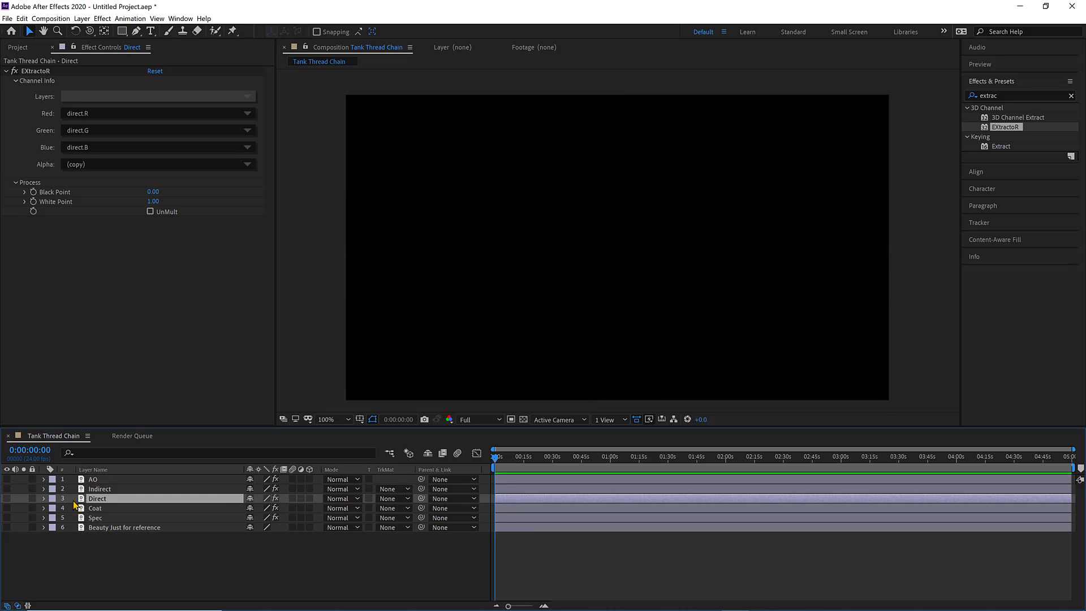
left_click(7, 499)
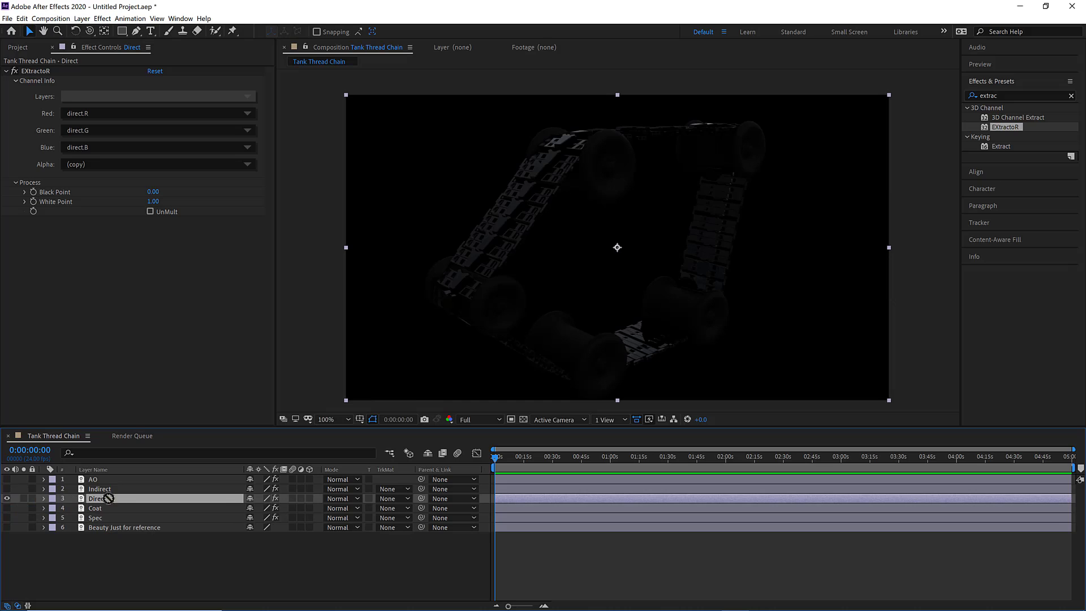
left_click_drag(107, 498, 116, 530)
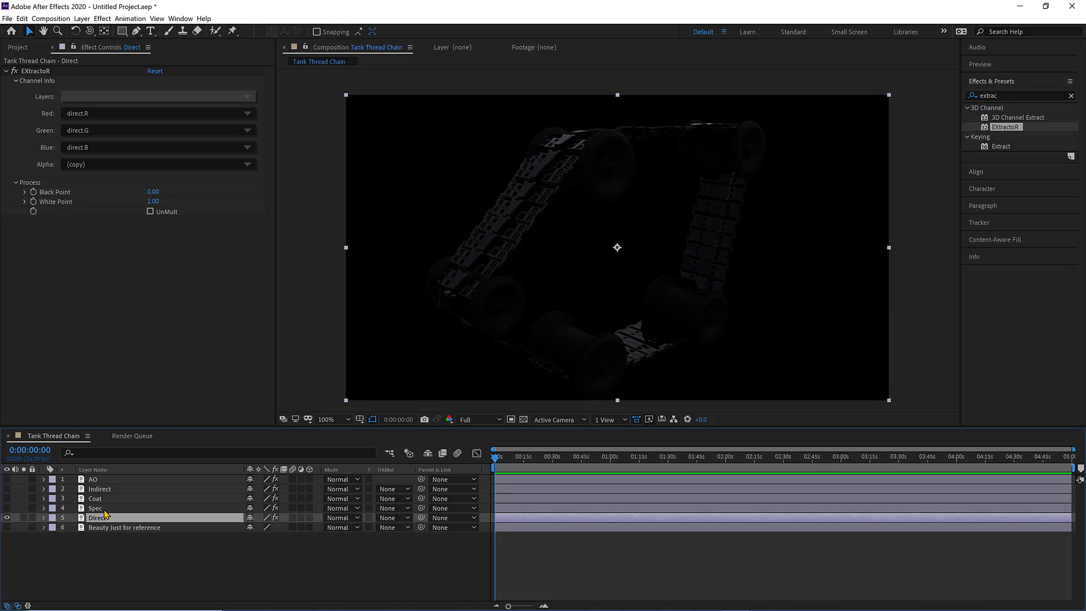
Show the Spec layer above Direct and set its blending mode to Add
left_click(96, 509)
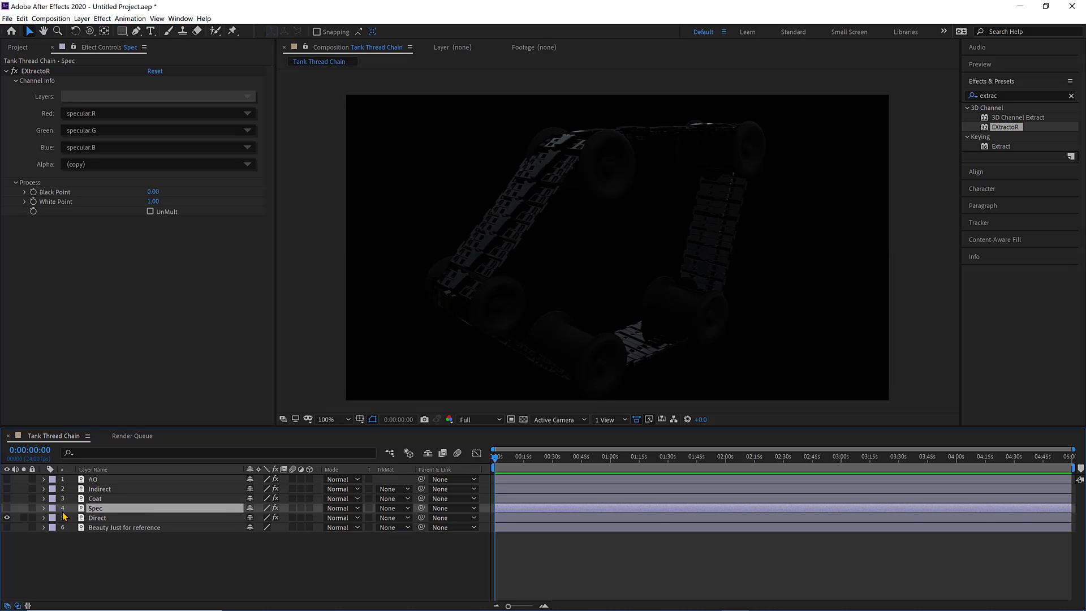
left_click(7, 508, "alt")
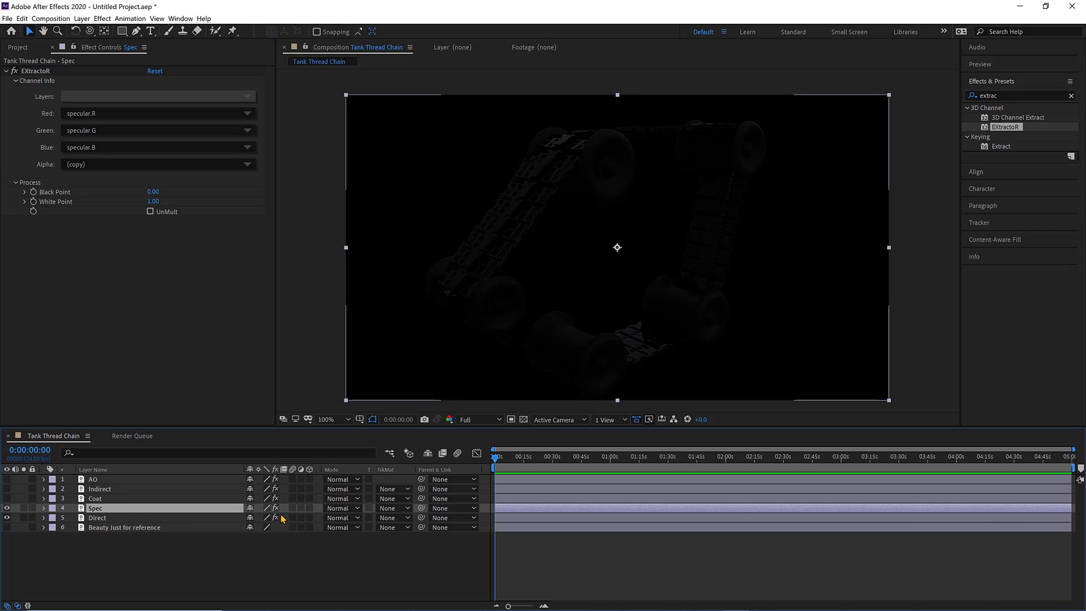
left_click(333, 508)
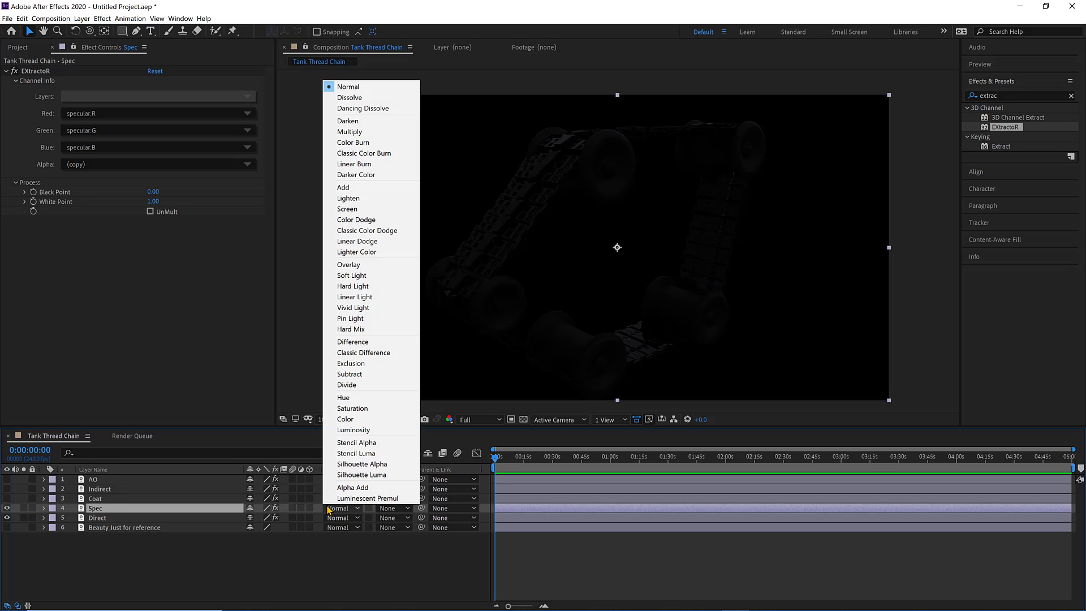
left_click(343, 189)
Compare a close-up of the upper wheel and treads with the Spec layer switched off and on
key("period")
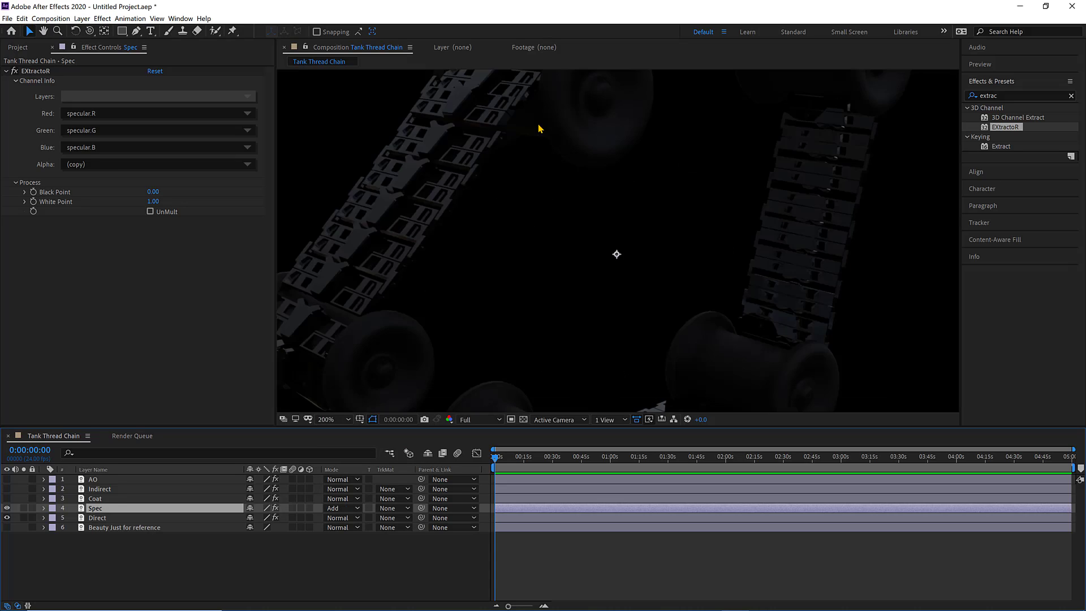
scroll(509, 181, "down", 5)
key("h")
scroll(543, 213, "up", 1)
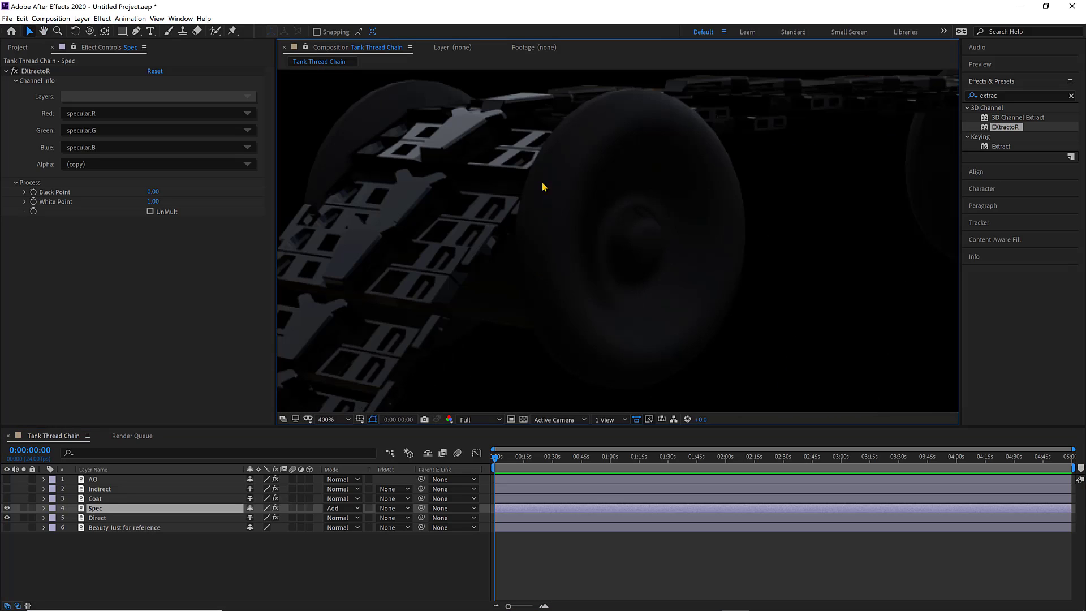
key("v")
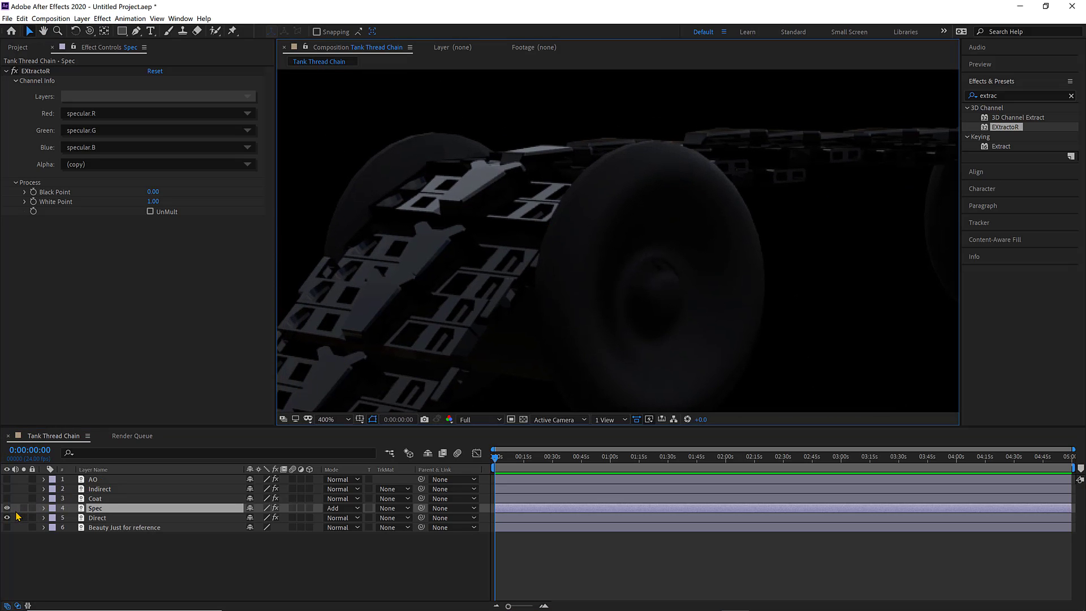
left_click(97, 518)
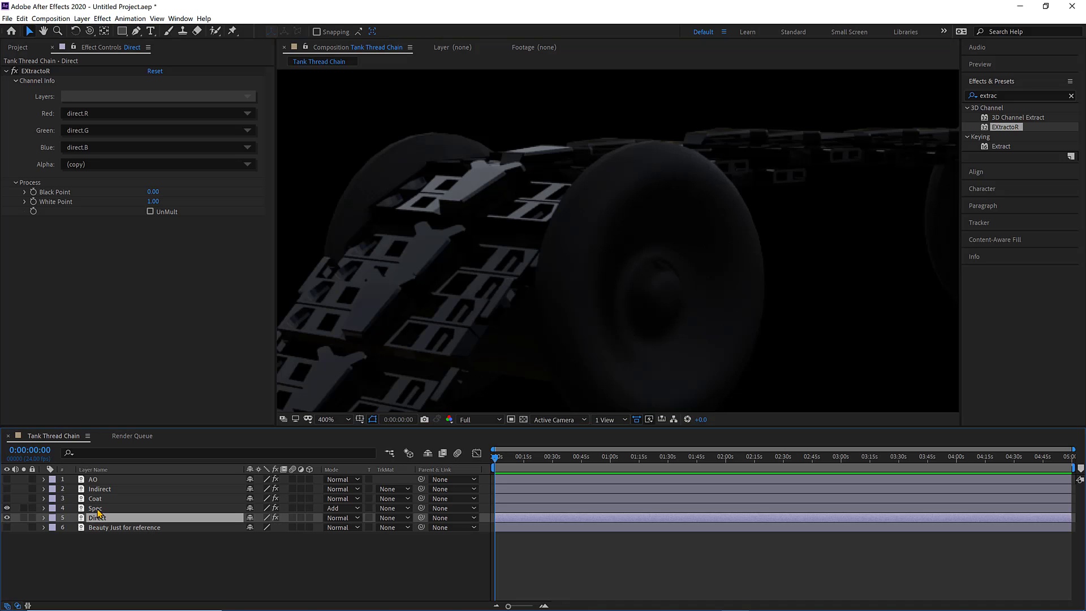
left_click(97, 508)
left_click(7, 509)
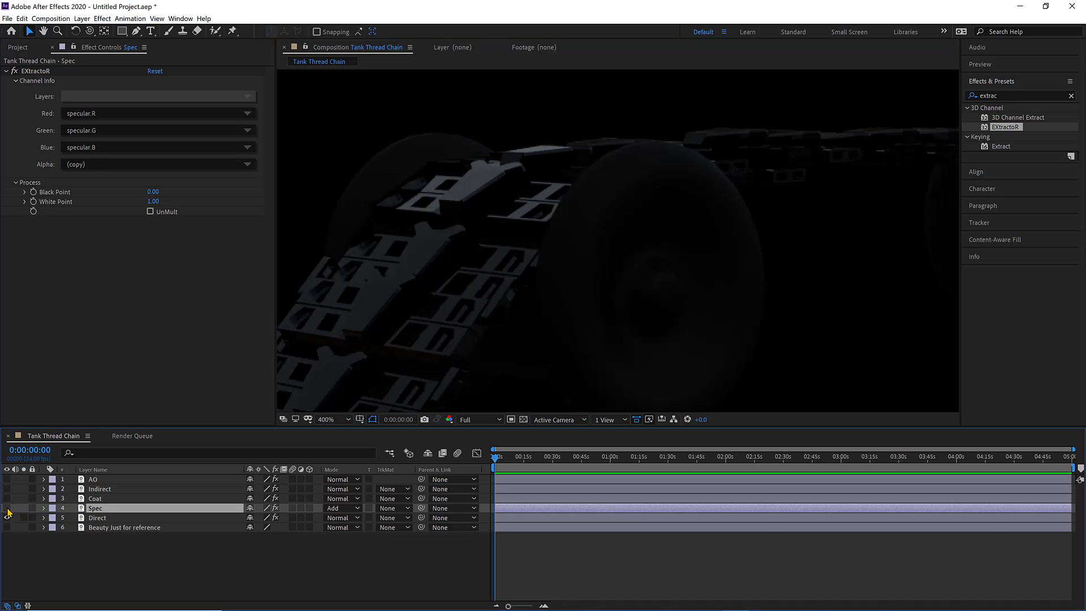
left_click(6, 508)
left_click(7, 509)
left_click(7, 509)
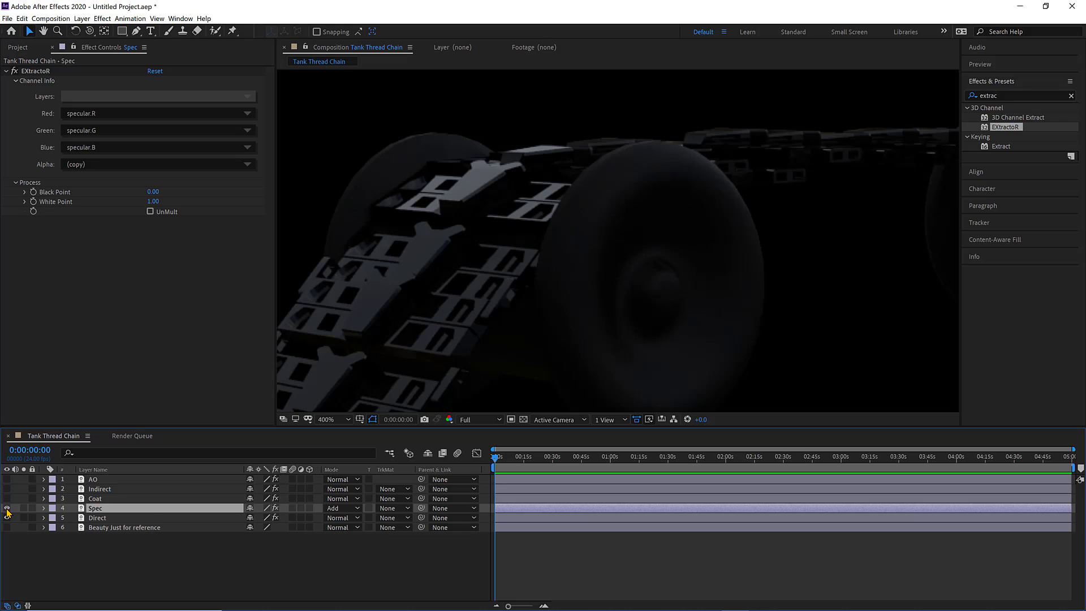
Make the Coat layer visible and set its blending mode to Add
left_click(110, 500)
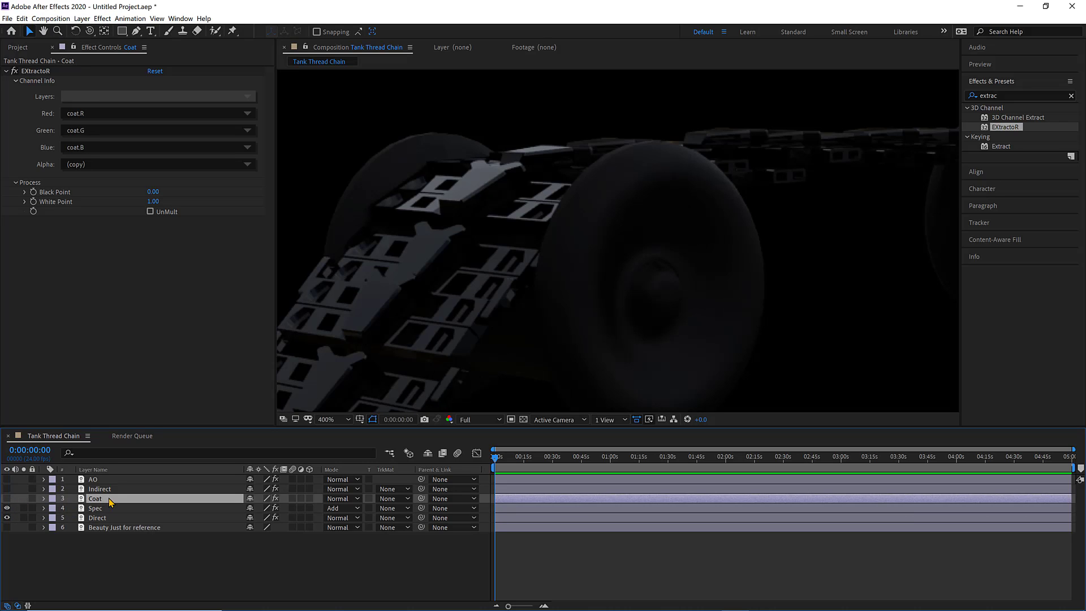
left_click(7, 499)
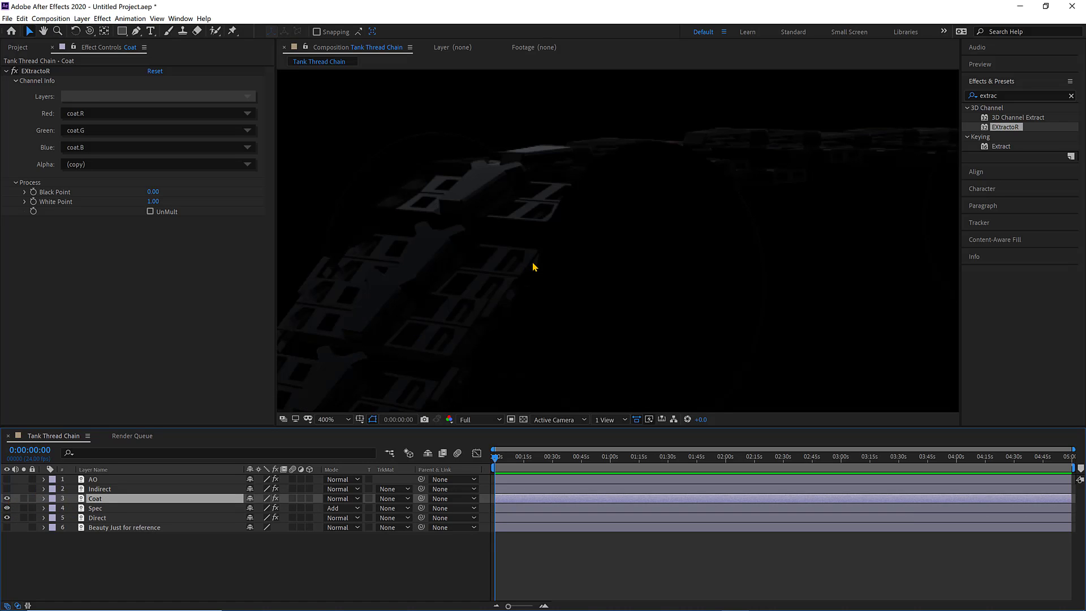
scroll(534, 266, "down", 2)
scroll(506, 167, "down", 1)
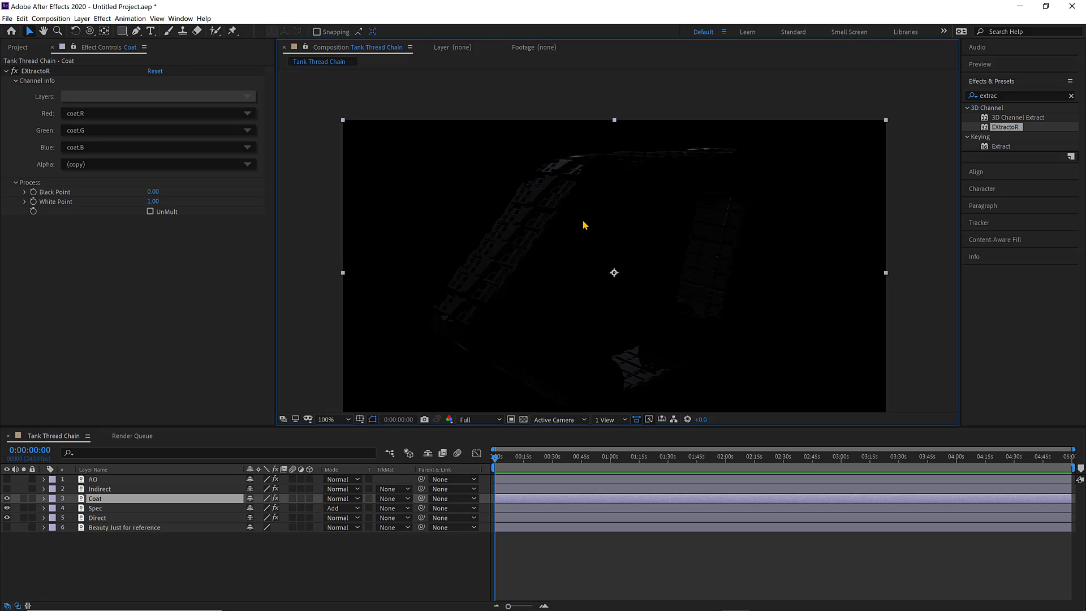
left_click(342, 498)
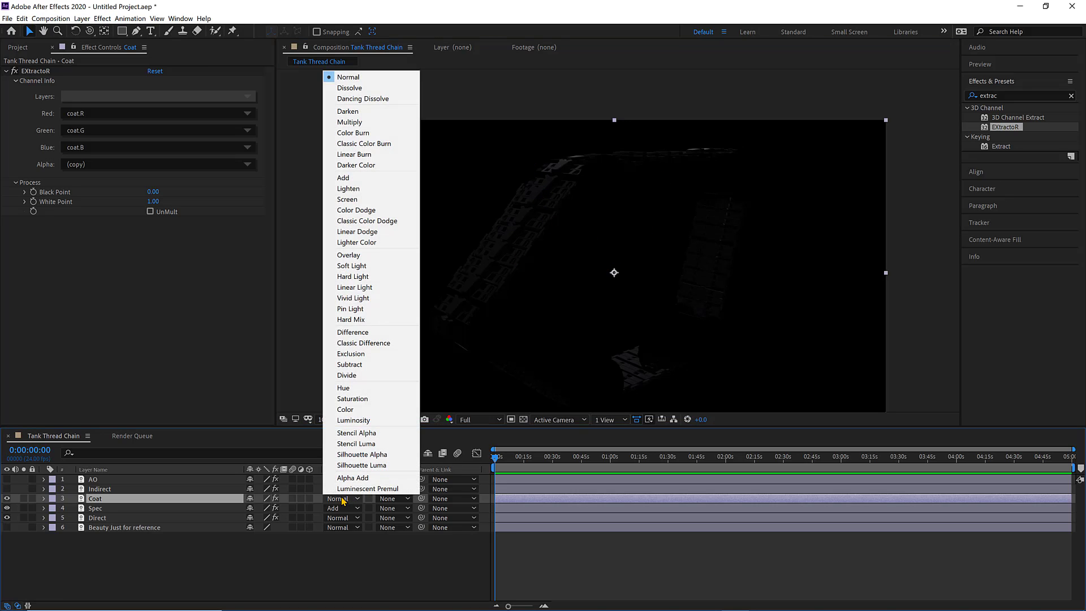
left_click(344, 178)
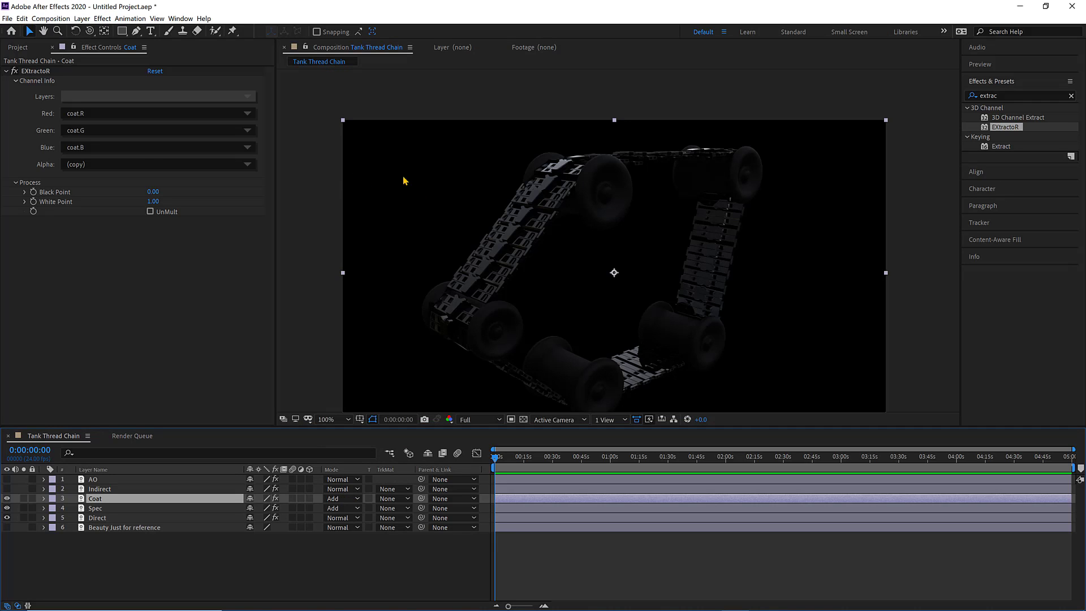
Inspect the lower wheel and treads up close with the Coat layer hidden and shown, leaving it visible
key(".")
left_click_drag(486, 189, 650, 113)
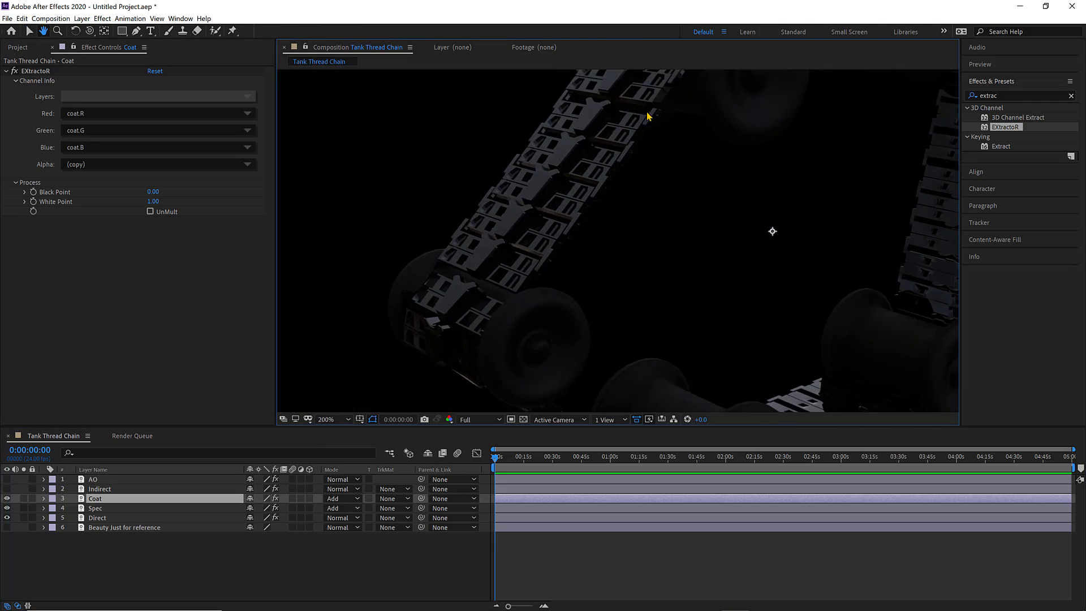
key("h")
left_click_drag(510, 175, 468, 109)
key("v")
scroll(432, 218, "up", 3)
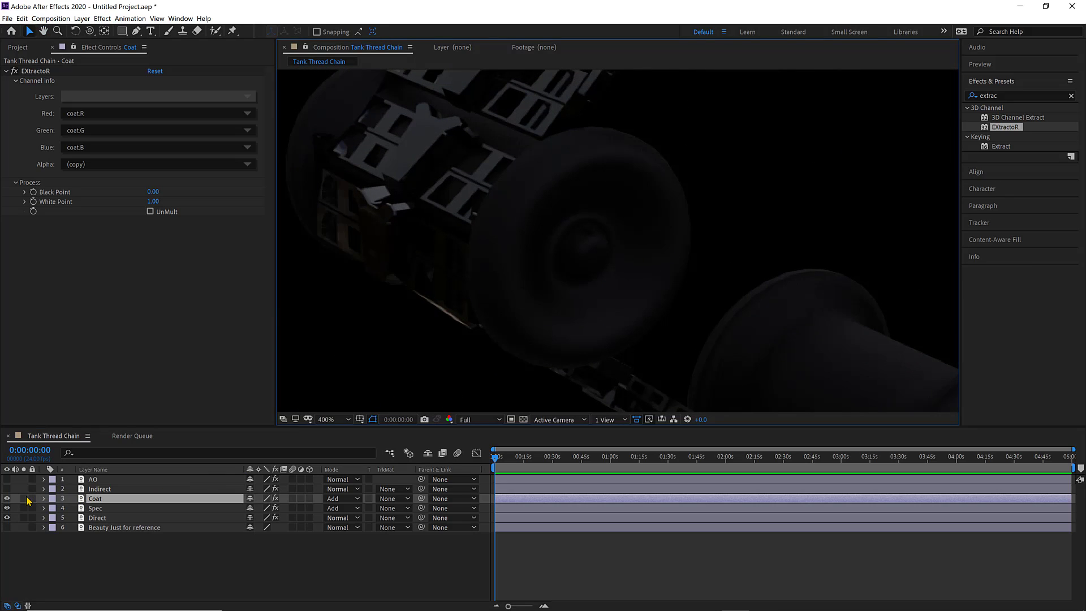
left_click(7, 499)
left_click(7, 499)
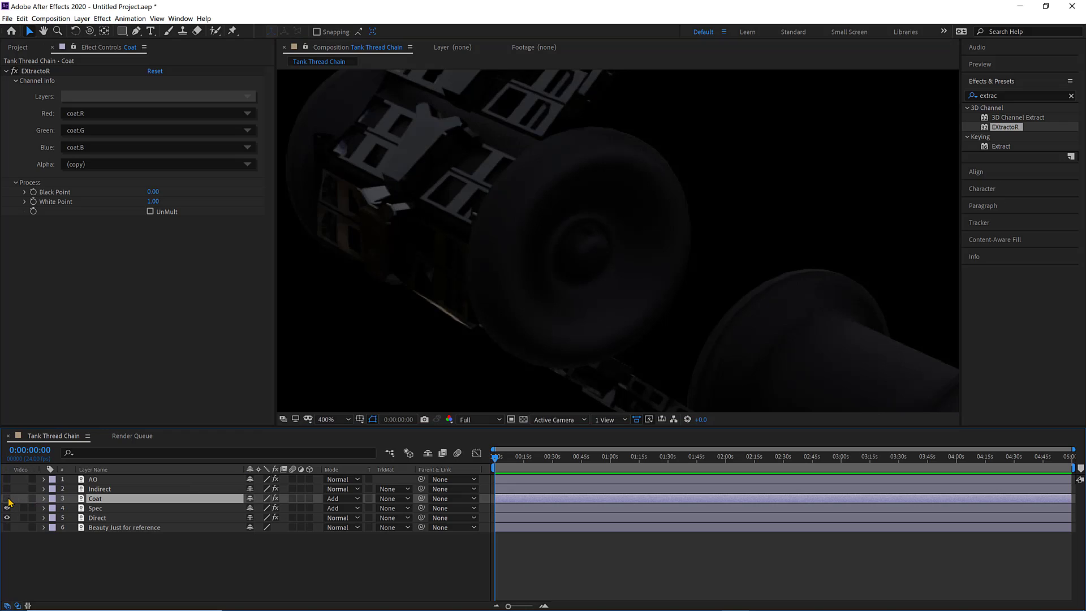
left_click(8, 499)
left_click(7, 499)
scroll(598, 229, "down", 4)
key("h")
left_click_drag(623, 177, 467, 256)
key("v")
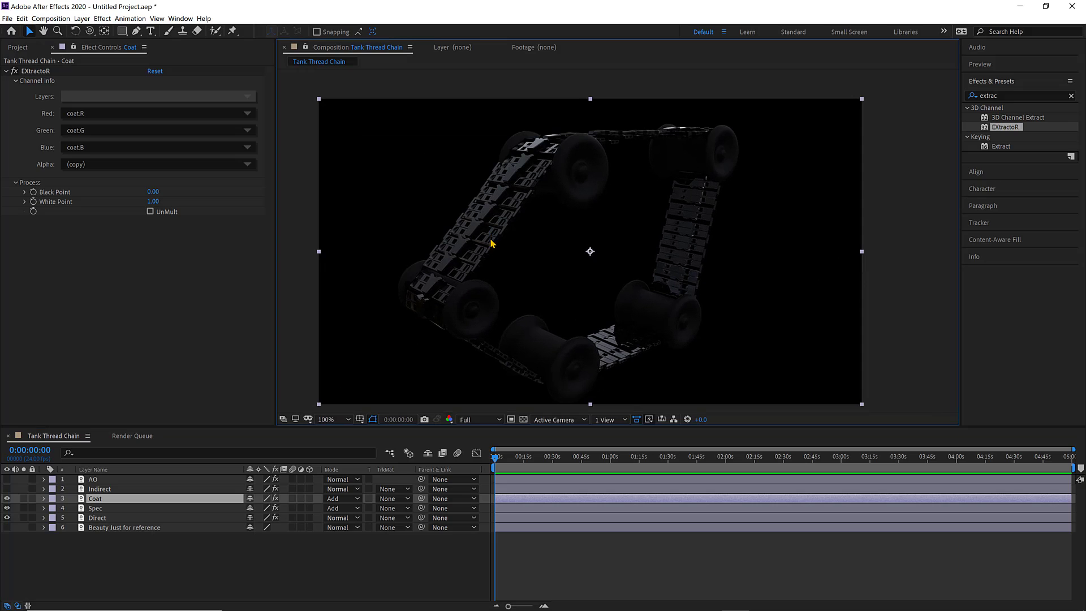
Turn on the Indirect layer, inspect its pass along the upper treads, and set its blending mode to Add
left_click(119, 489)
left_click(7, 489)
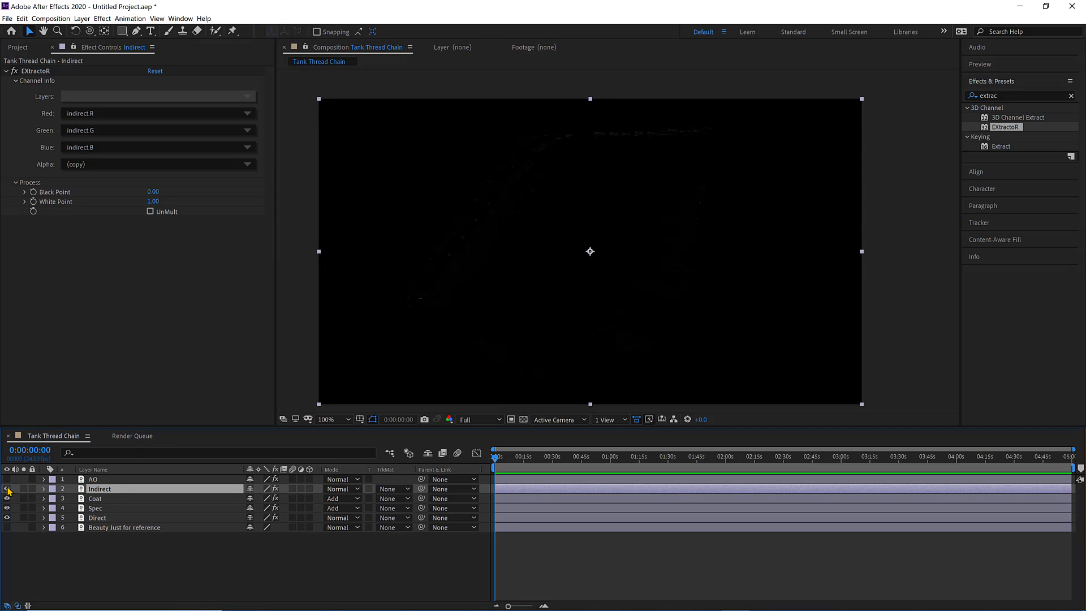
scroll(605, 150, "up", 2)
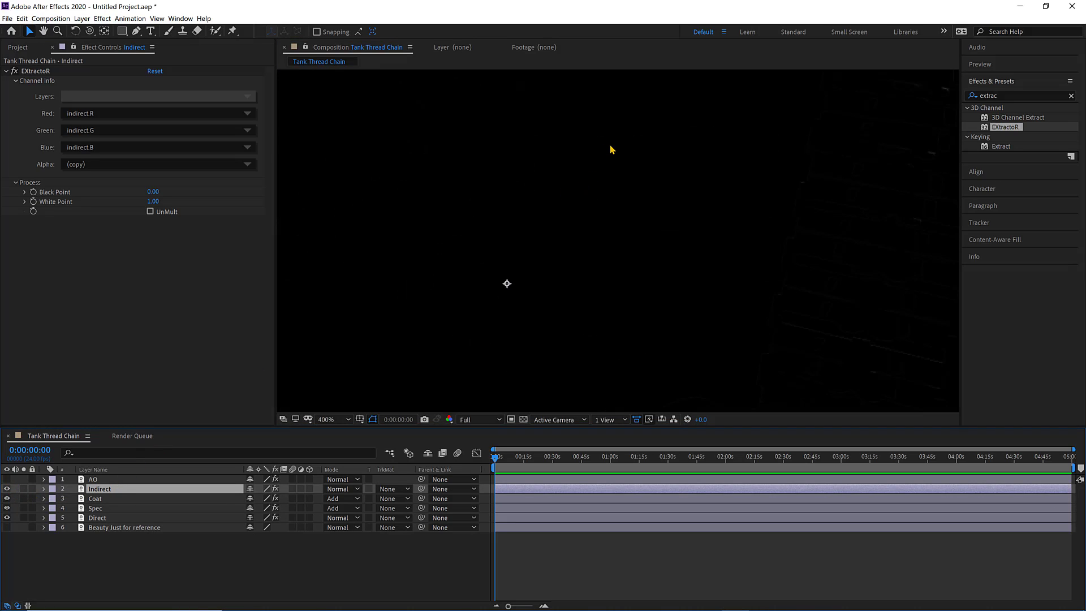
left_click_drag(610, 308, 625, 335)
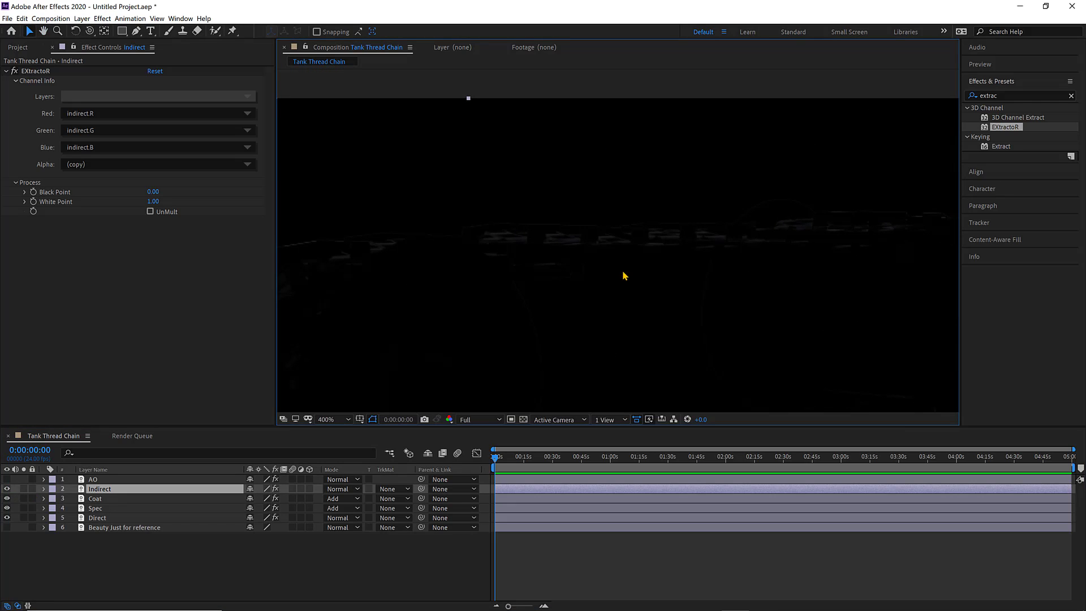
scroll(727, 253, "down", 4)
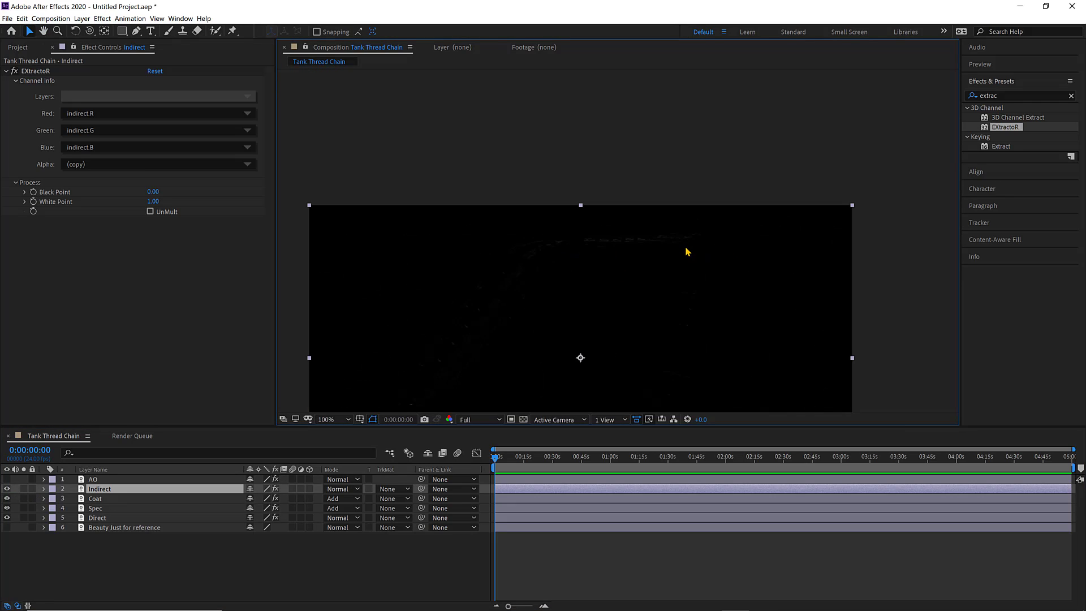
left_click_drag(686, 250, 704, 158)
key("v")
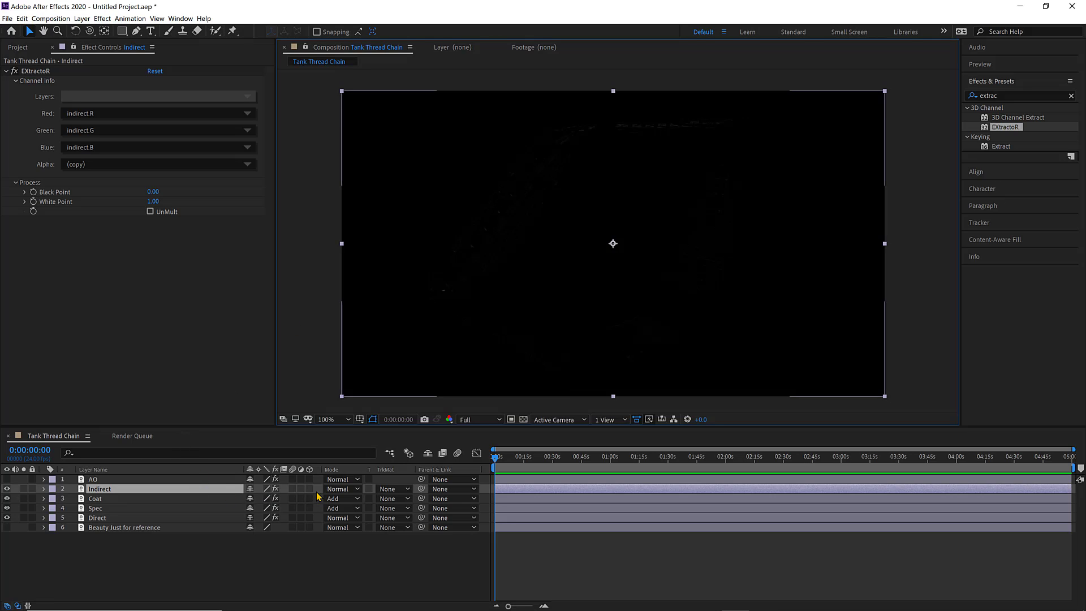
left_click(341, 489)
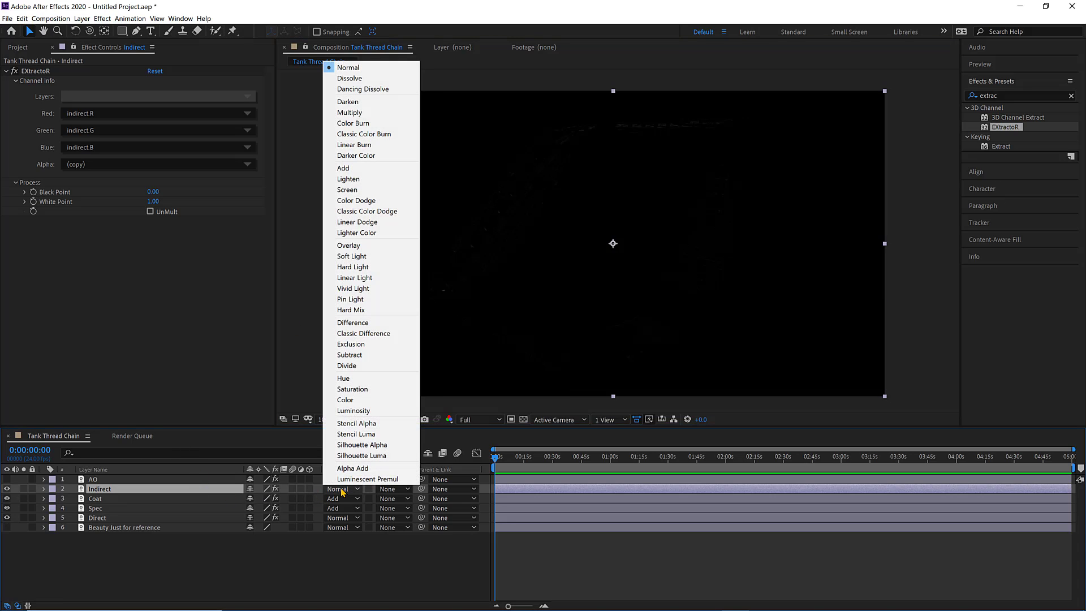
left_click(346, 169)
Check what the Indirect layer adds to the treads by toggling its visibility, leaving it visible
scroll(597, 125, "up", 1)
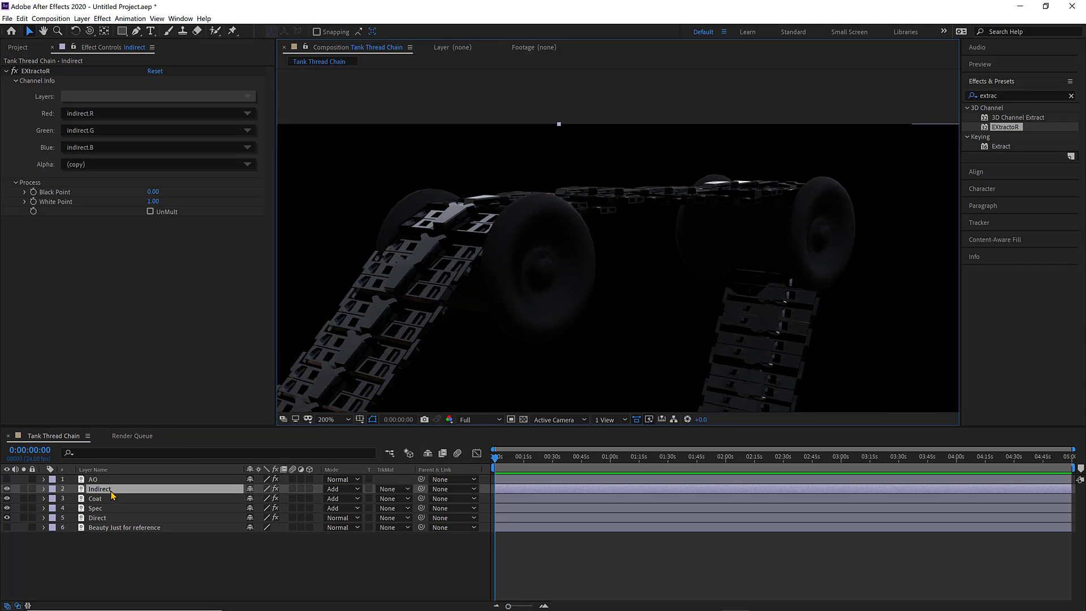
left_click(7, 489)
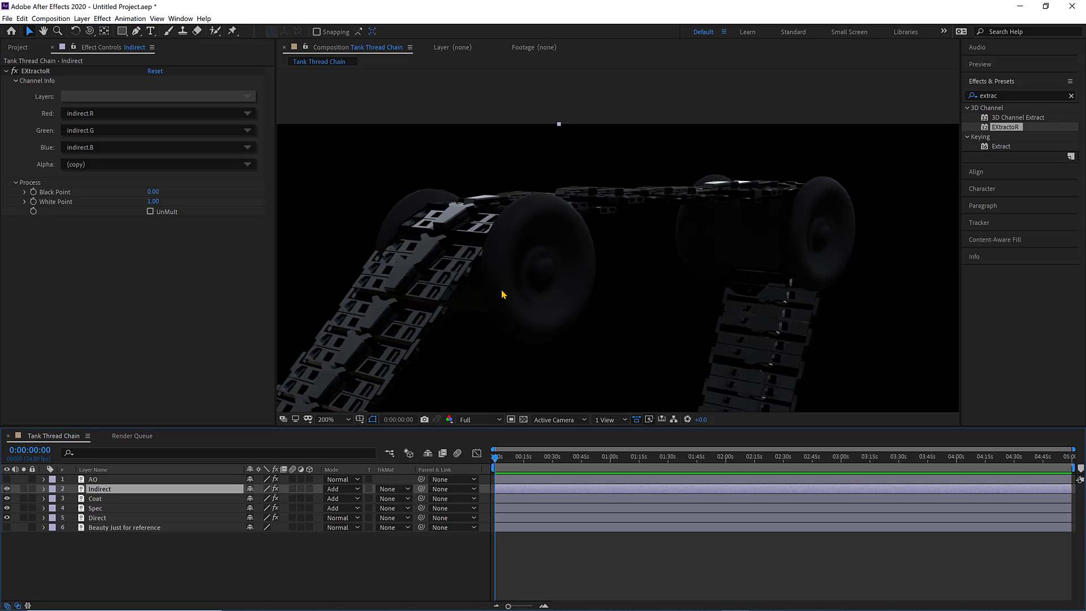
scroll(502, 299, "down", 2)
left_click_drag(501, 298, 509, 203)
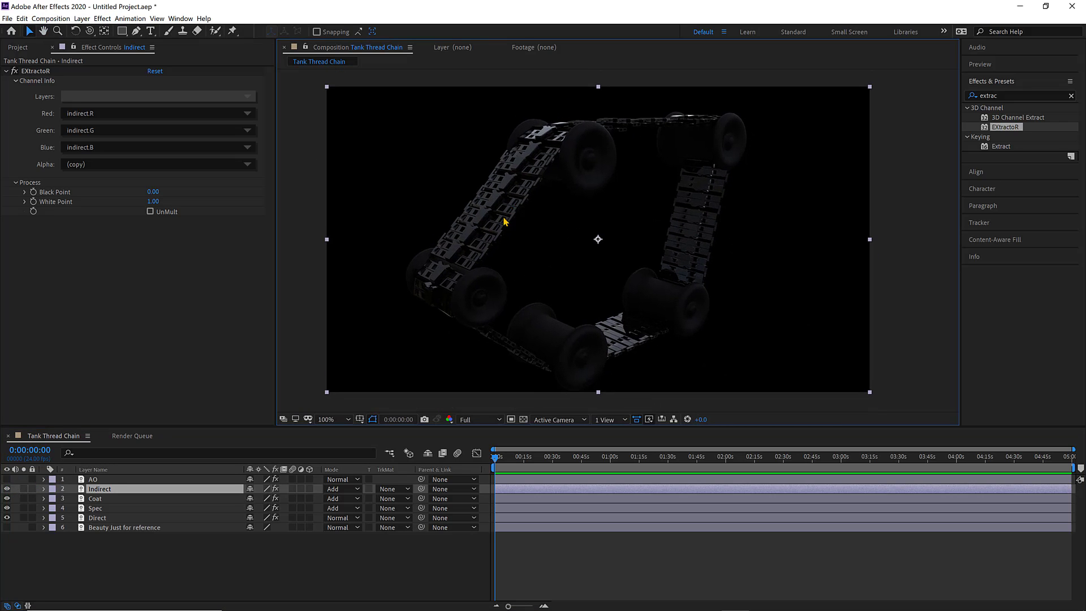
Show the AO layer and set its blending mode to Multiply
left_click(102, 480)
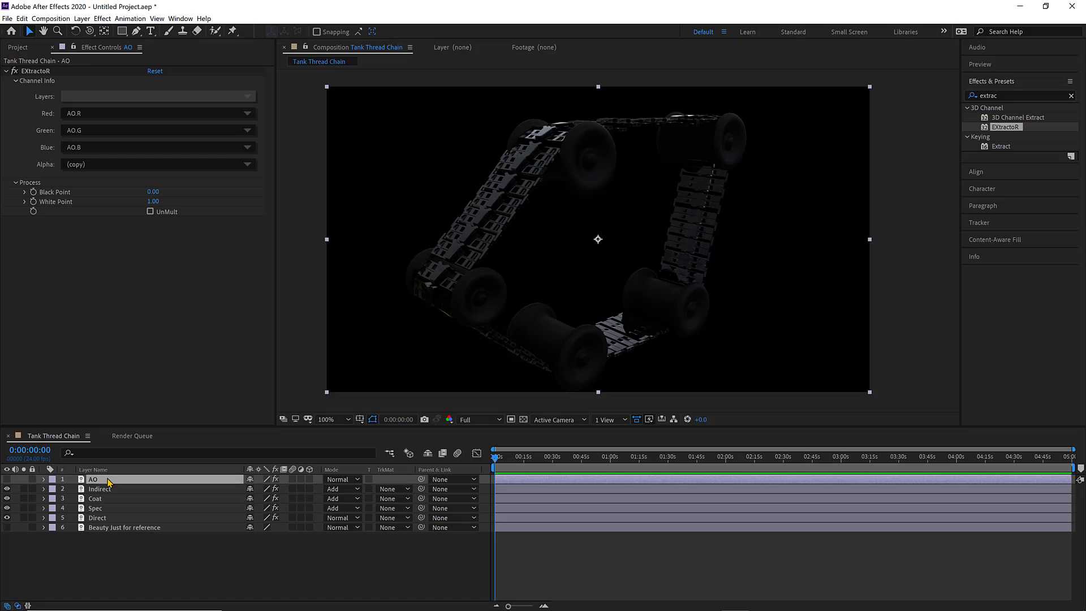
left_click(7, 480)
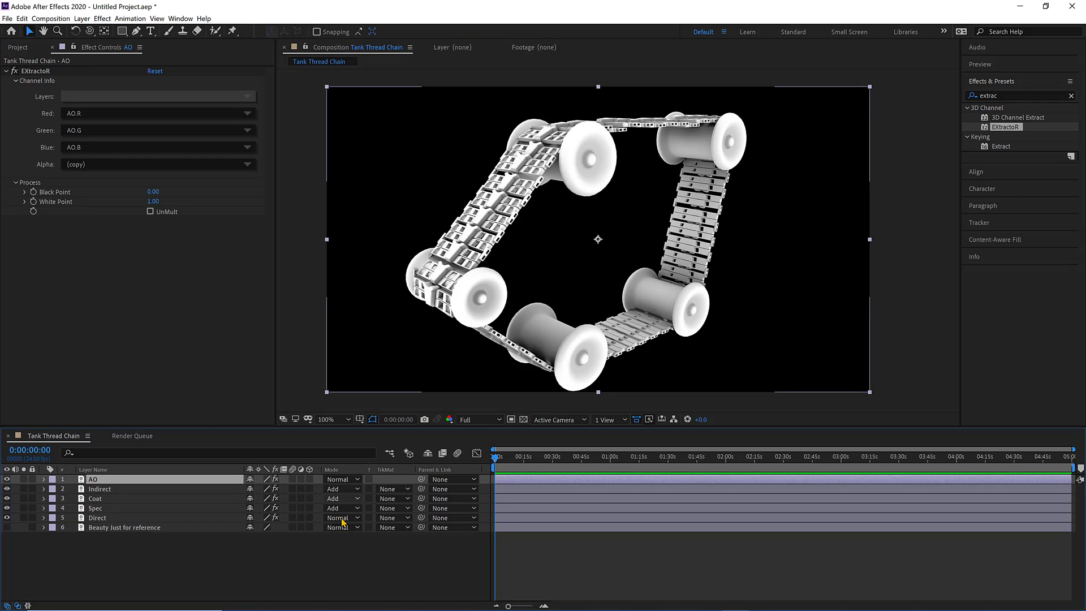
left_click(341, 480)
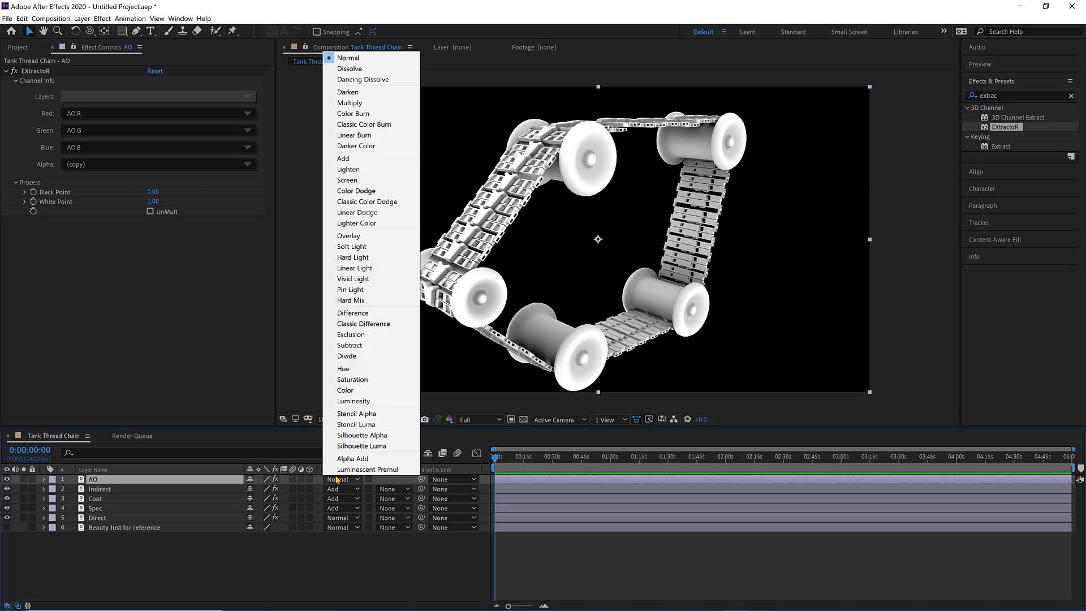
left_click(360, 104)
Examine the ambient occlusion shading around the upper wheel and treads with the AO layer off and on
key("period")
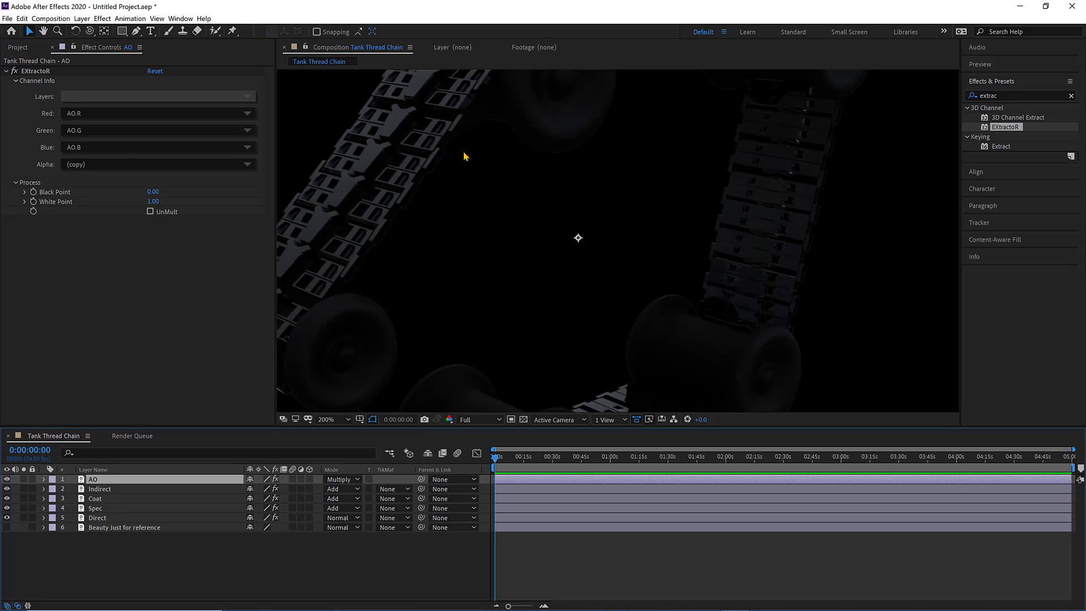
left_click_drag(463, 153, 632, 203)
key("period")
left_click_drag(569, 159, 522, 226)
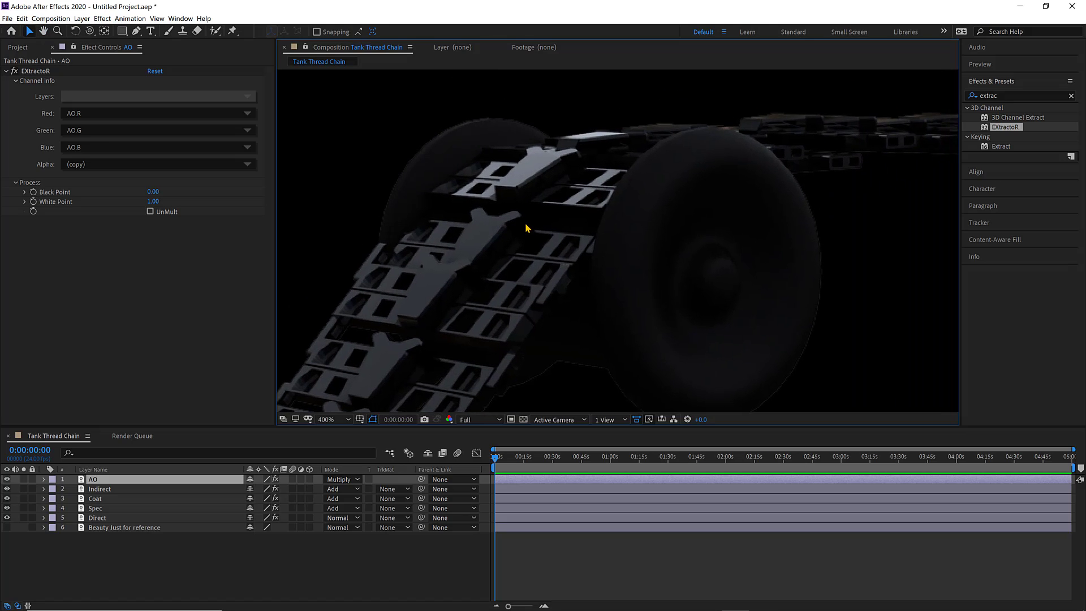
left_click(7, 480)
left_click(7, 479)
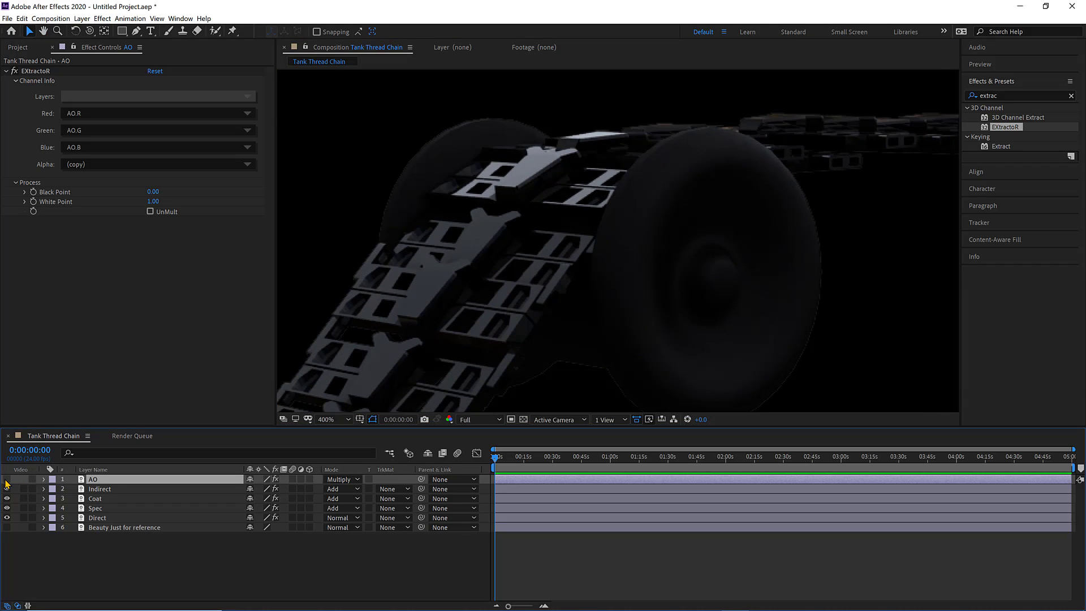
left_click(6, 480)
Duplicate the Coat layer to strengthen the coat pass
left_click(104, 499)
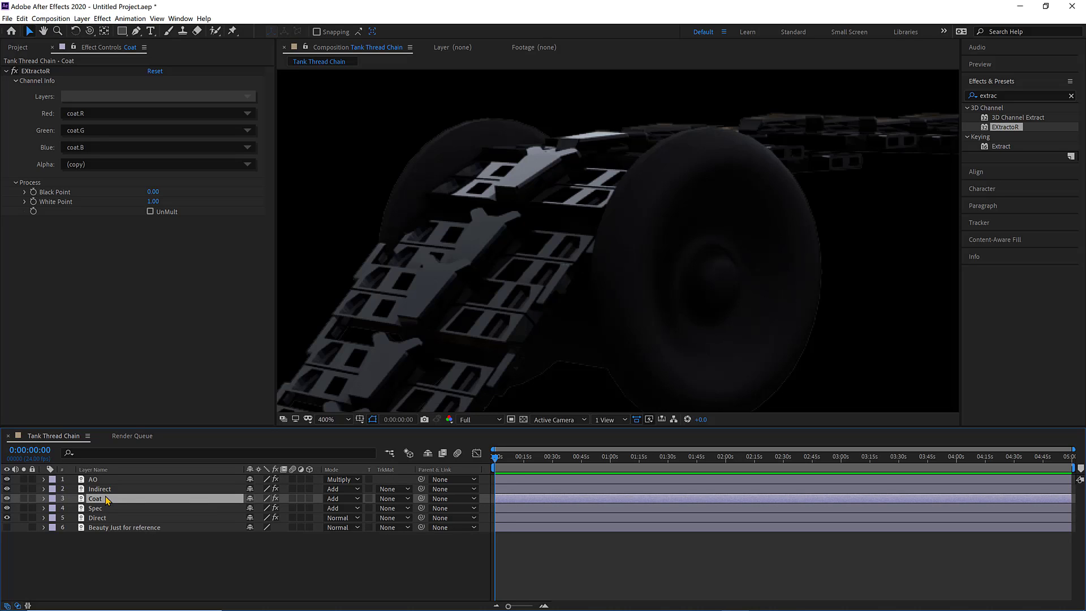
key("ctrl+d")
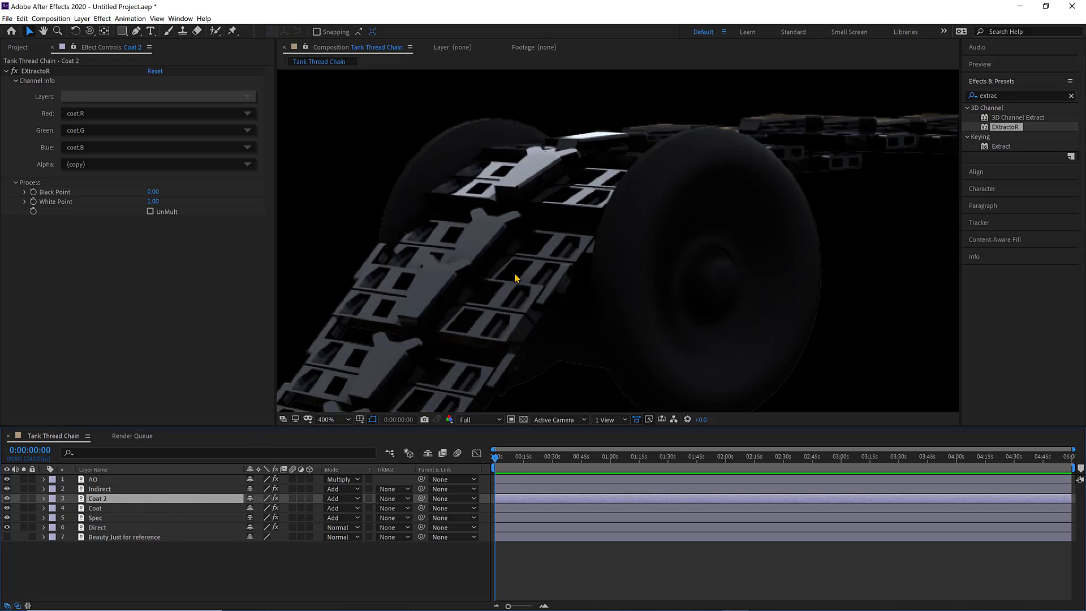
Apply the Levels effect to the Coat 2 layer and lower its Input White to 74
scroll(514, 277, "down", 2)
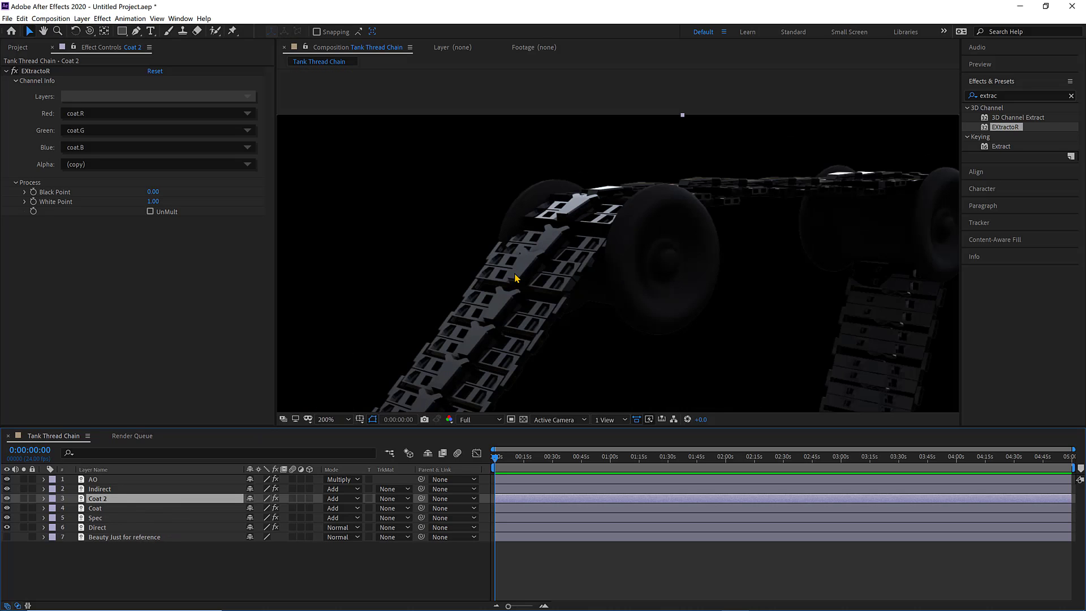
scroll(515, 278, "down", 2)
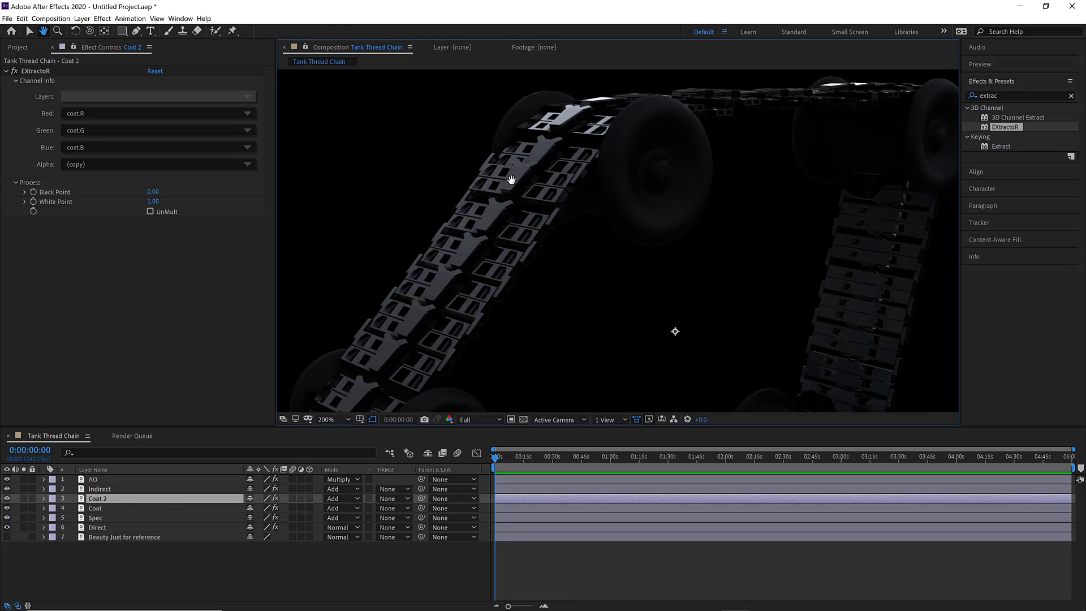
left_click_drag(523, 194, 493, 191)
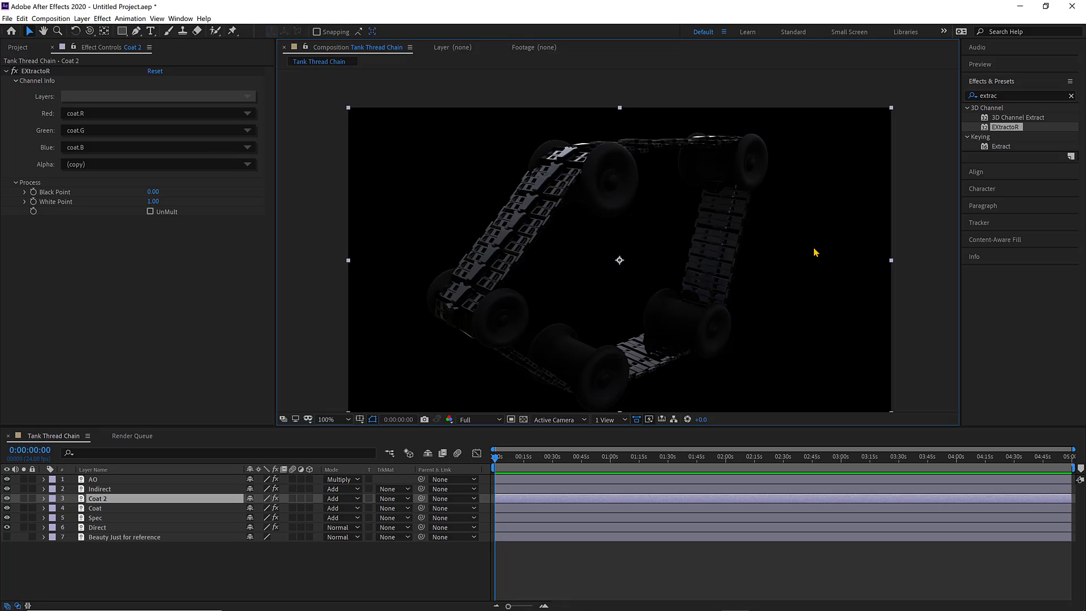
double_click(1021, 94)
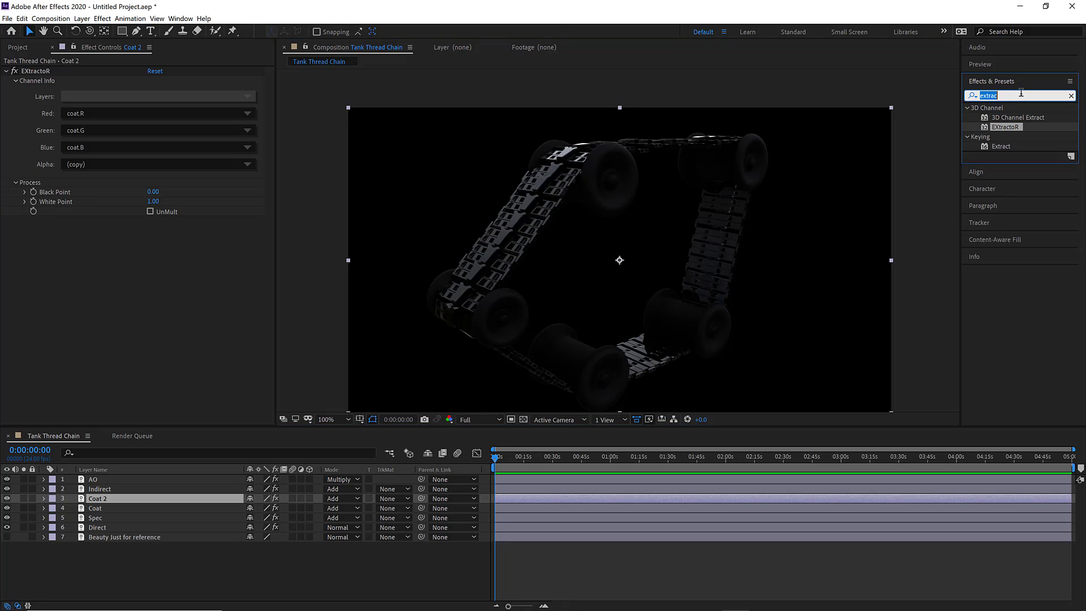
type("levels")
left_click_drag(1011, 165, 108, 502)
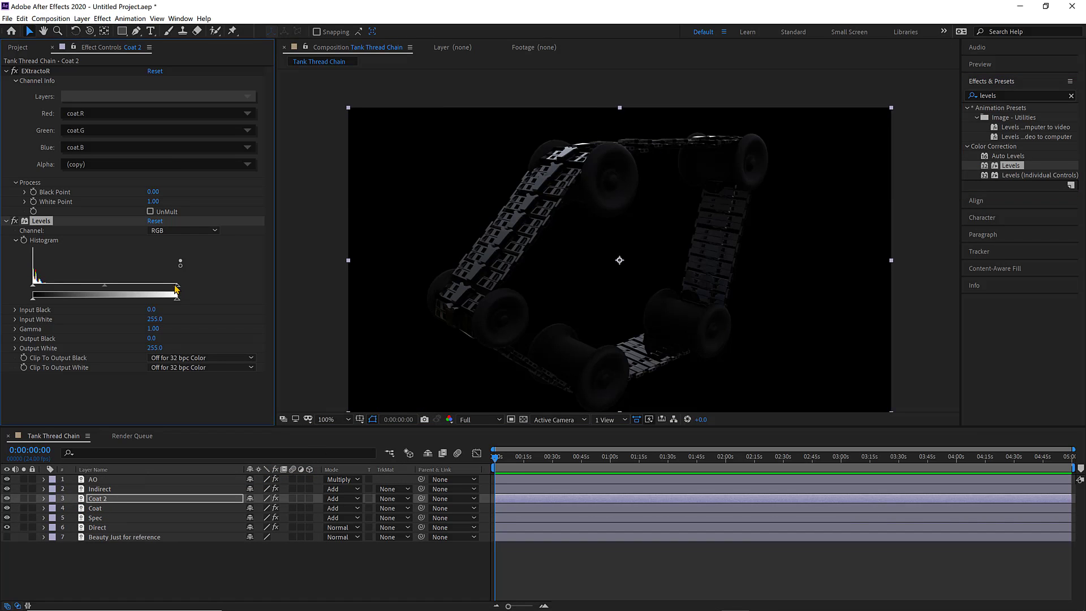
left_click_drag(176, 289, 75, 285)
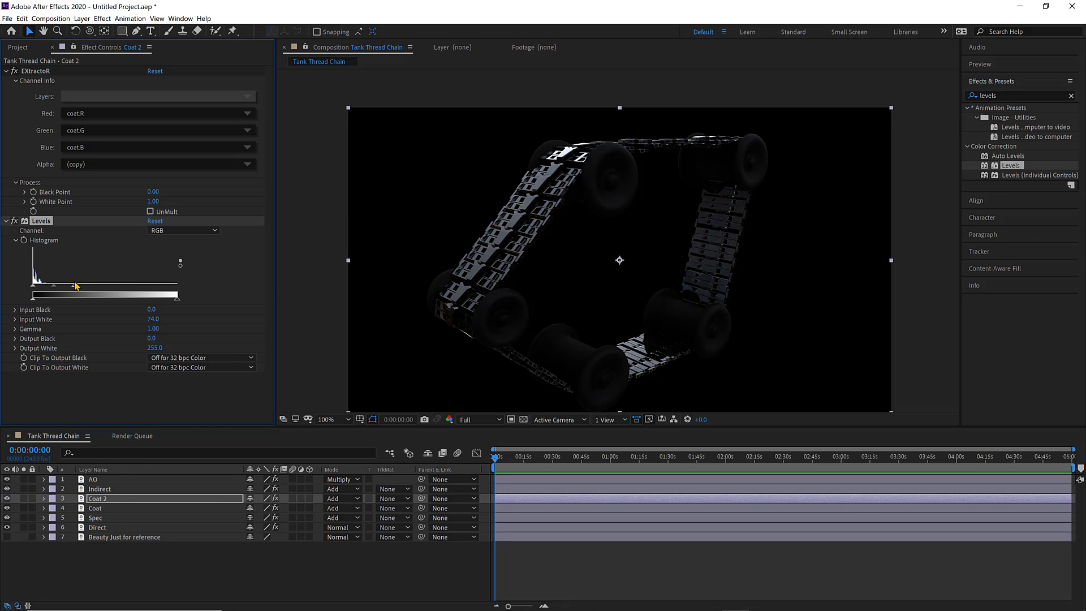
left_click(120, 558)
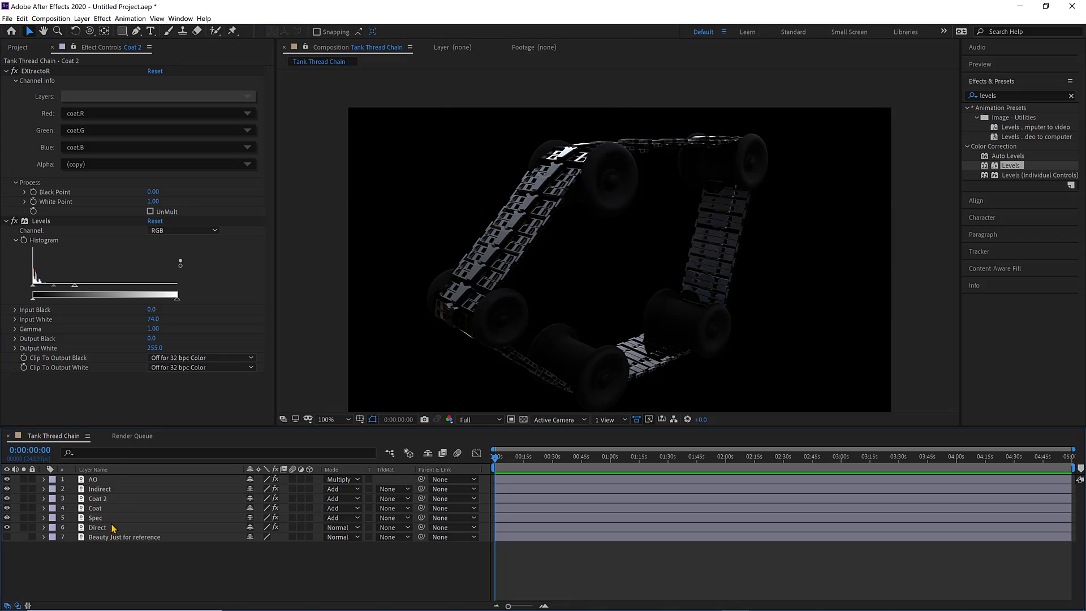
Compare the treads with the Coat 2 layer hidden and shown, leaving the layer visible
left_click(115, 501)
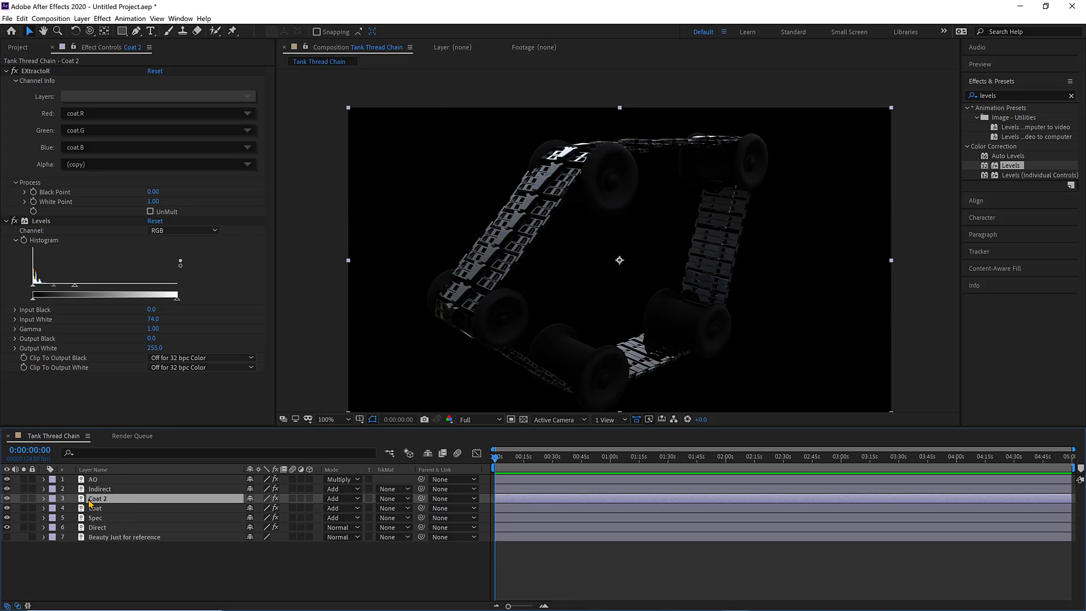
left_click(8, 499)
left_click(7, 499)
left_click(7, 498)
left_click(8, 498)
left_click(8, 498)
left_click(7, 499)
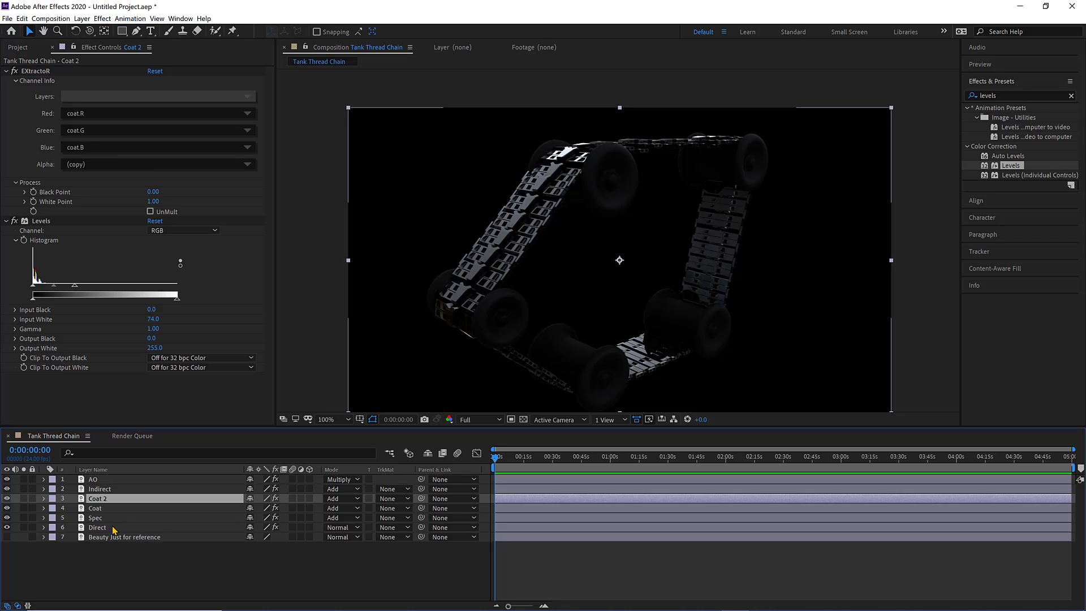
Apply a red Fill effect to the Spec layer and lower the layer's opacity to 37%
left_click(97, 518)
double_click(1026, 95)
type("fill")
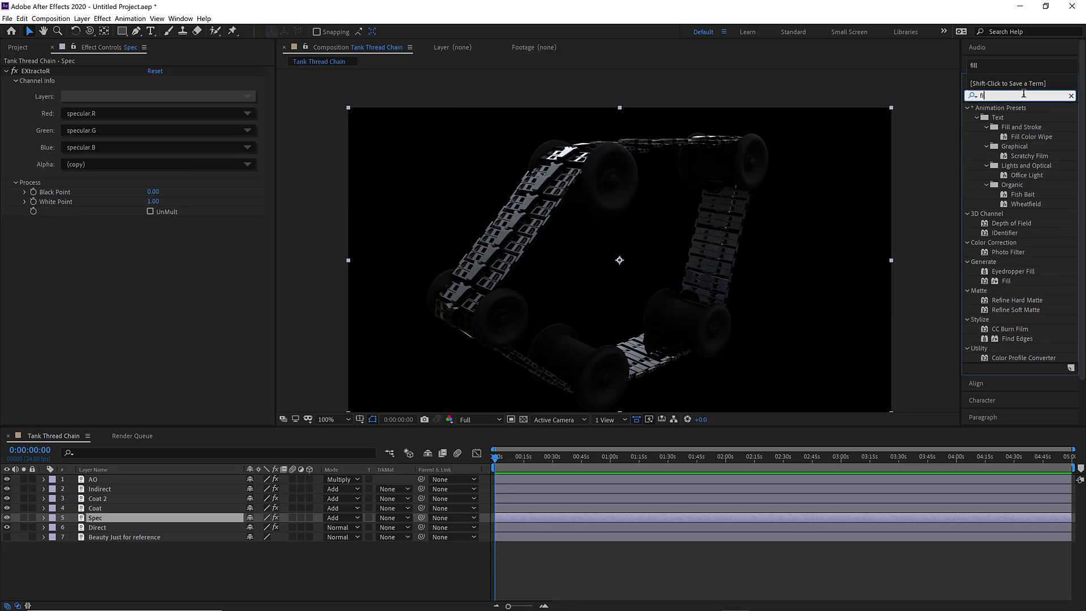
double_click(1006, 165)
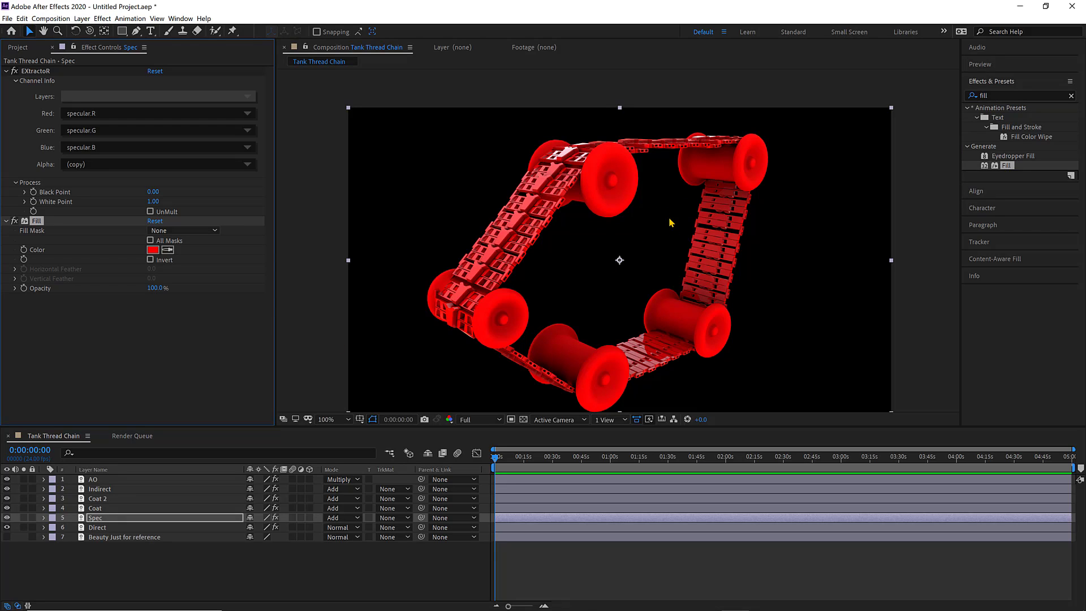
left_click(141, 518)
key("t")
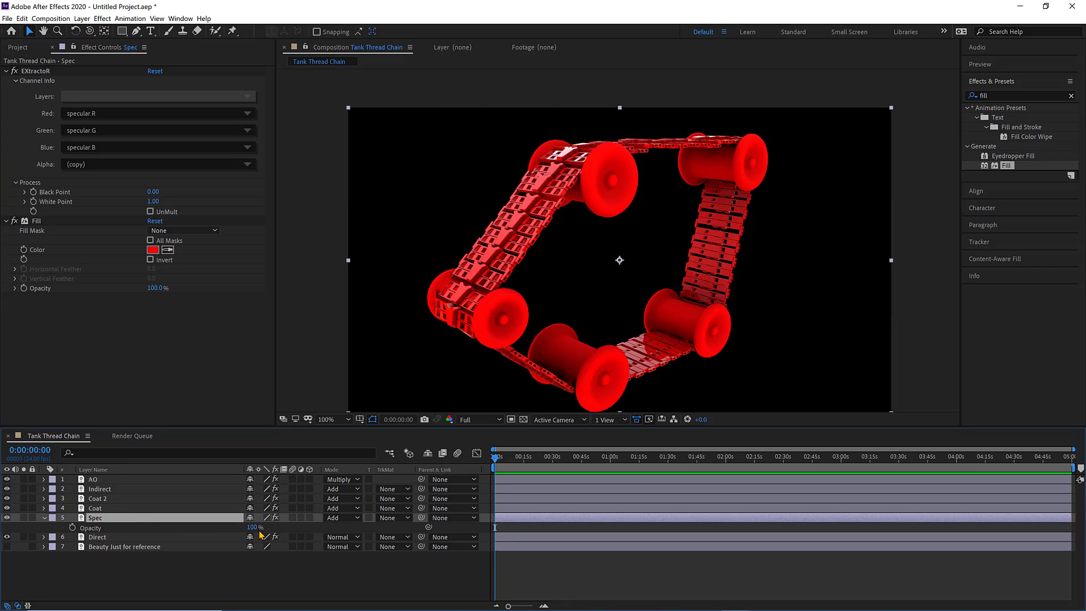
left_click_drag(249, 527, 156, 517)
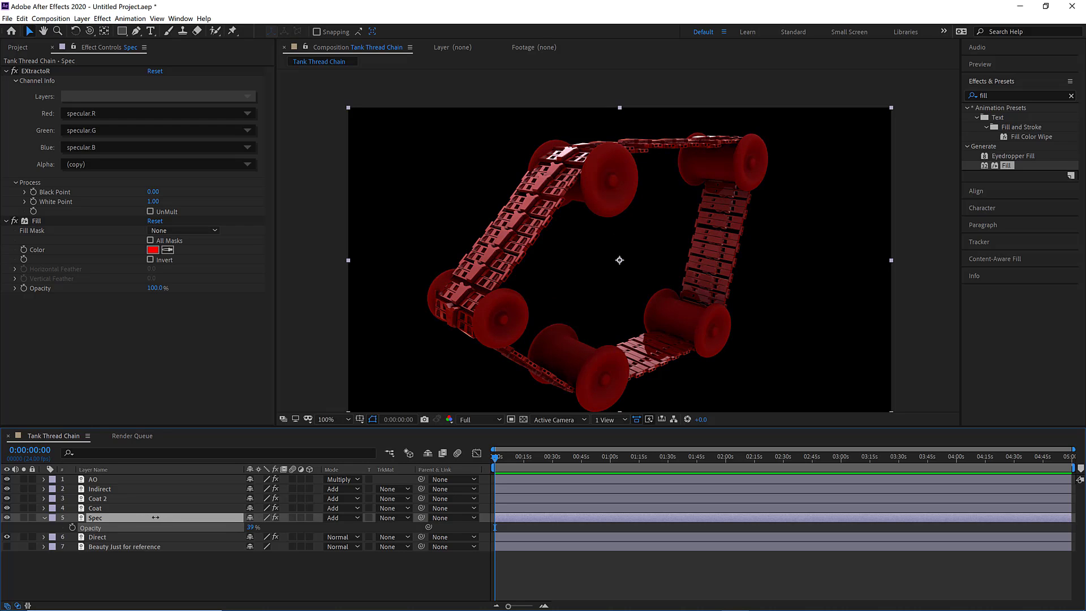
Duplicate the Spec layer and remove the Fill effect from both the original and the copy
left_click(102, 520)
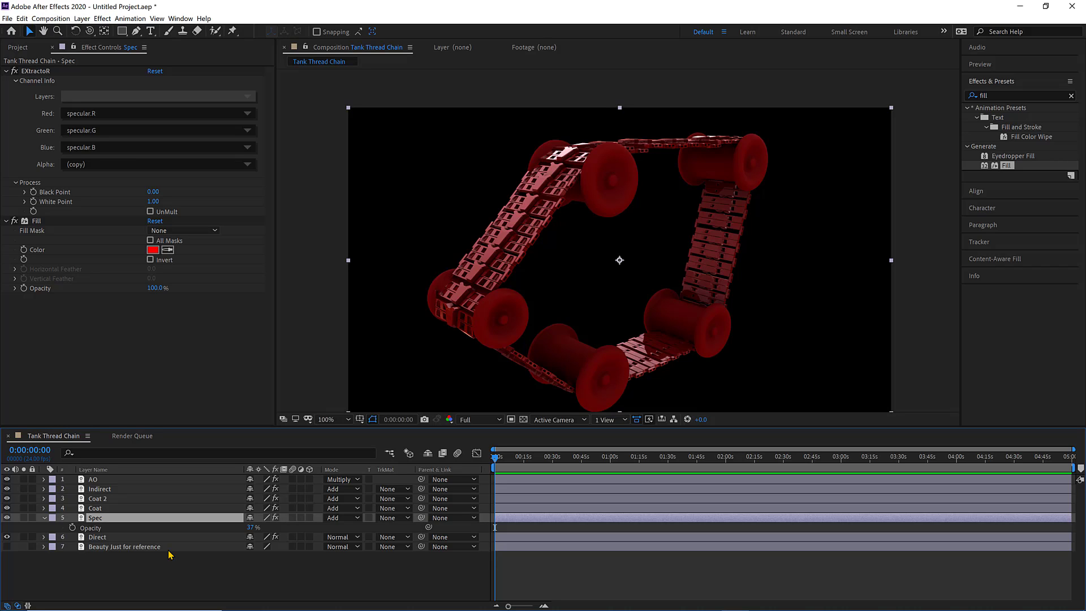
key("ctrl+d")
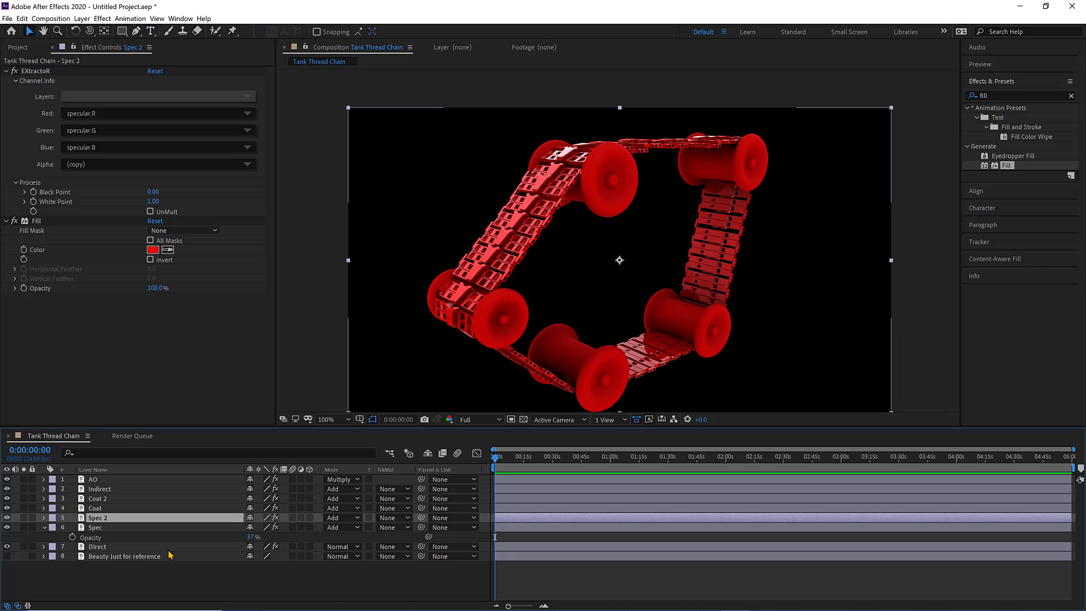
left_click(96, 527)
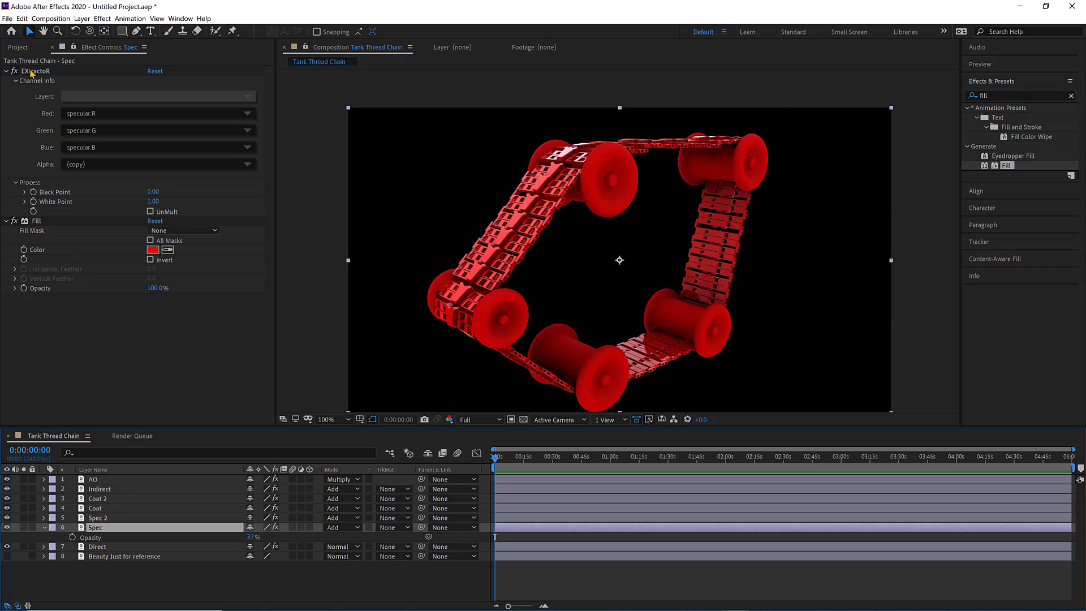
left_click(40, 222)
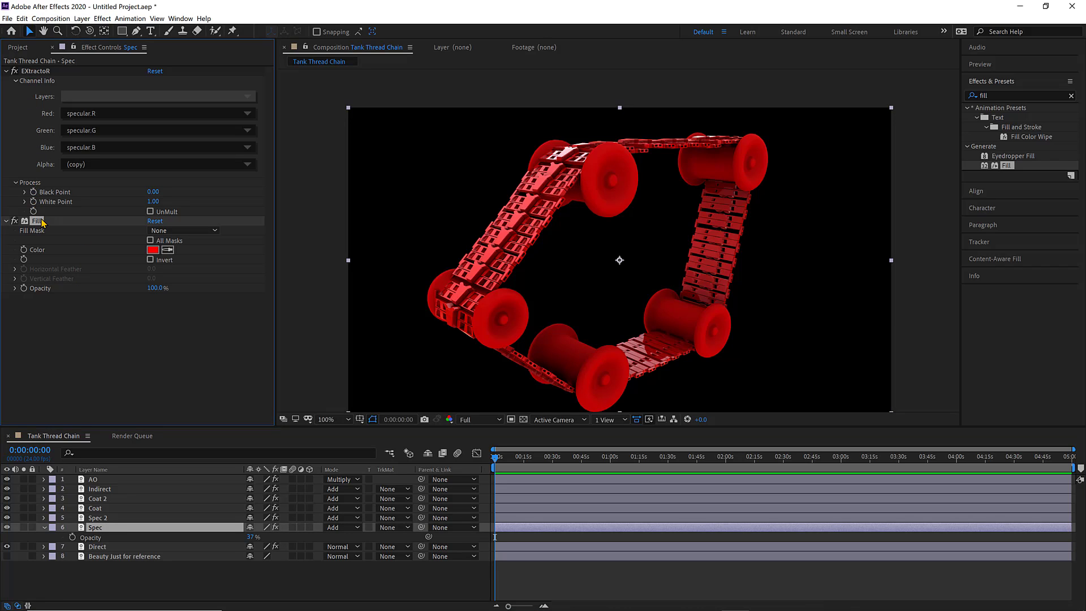
key("Delete")
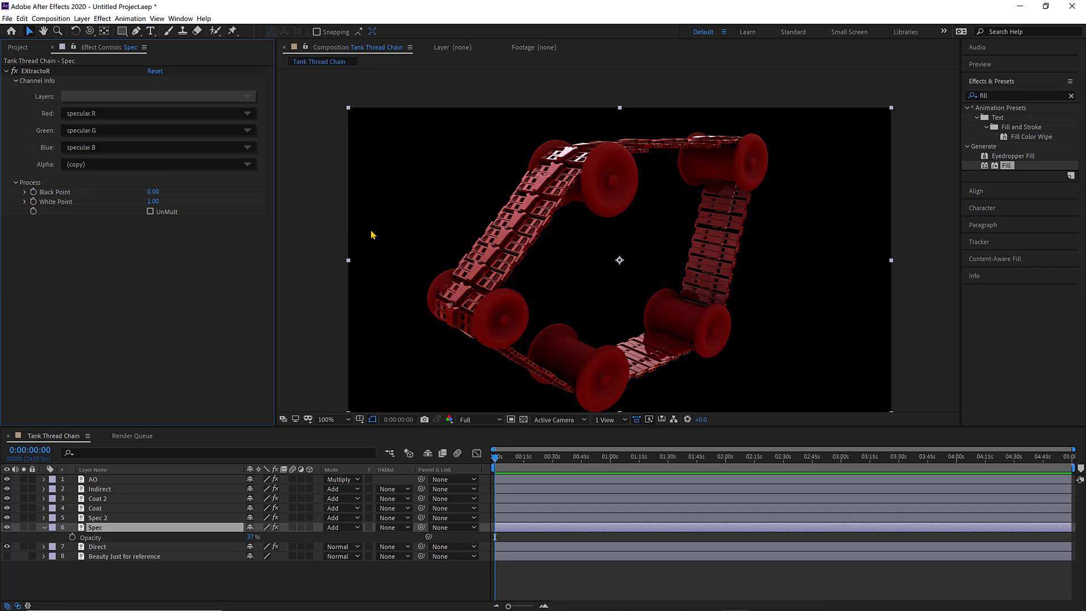
left_click(99, 519)
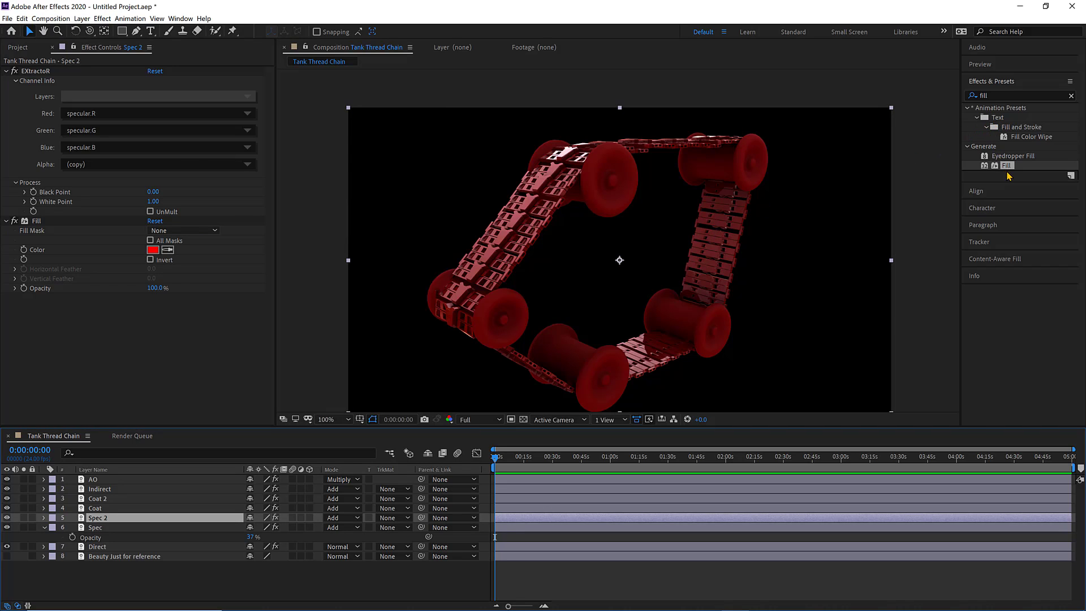
left_click(36, 225)
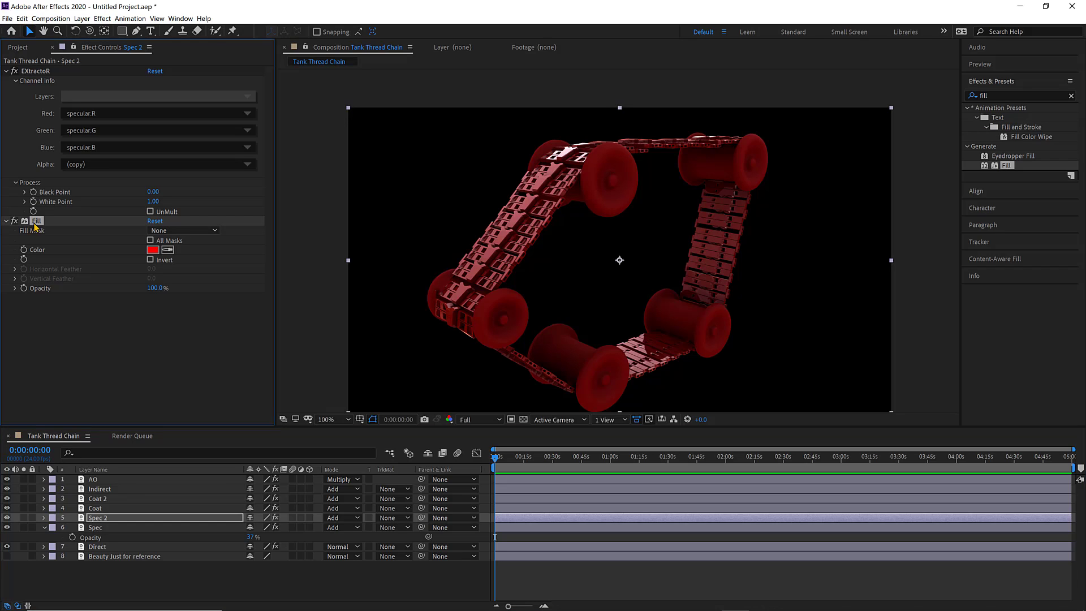
key("Delete")
Apply the Colorama effect to the Spec 2 layer and raise that layer's opacity to 100%
left_click(1016, 94)
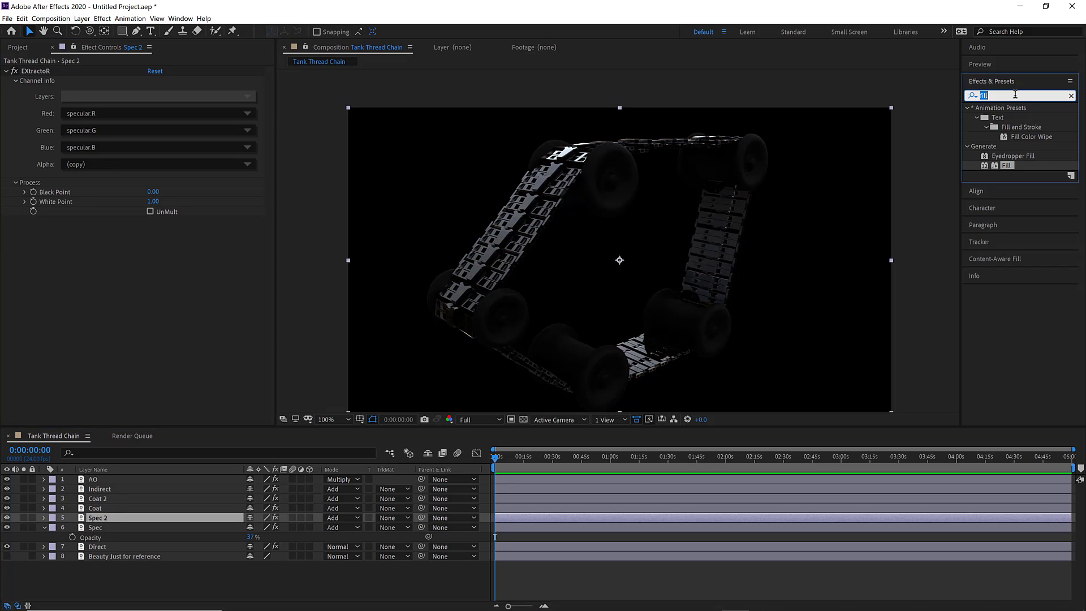
type("colorama")
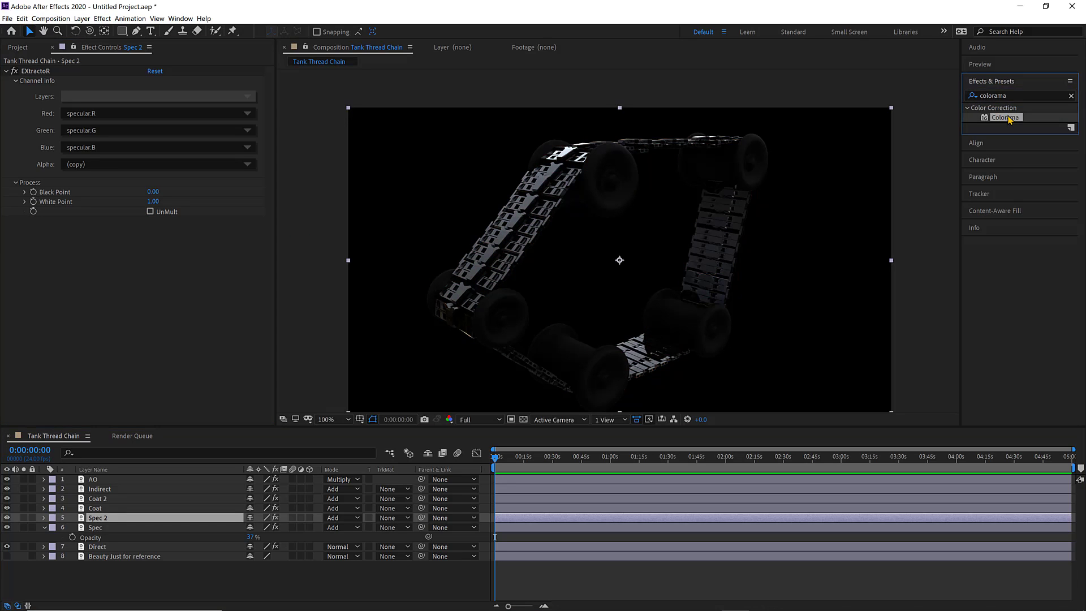
double_click(1006, 117)
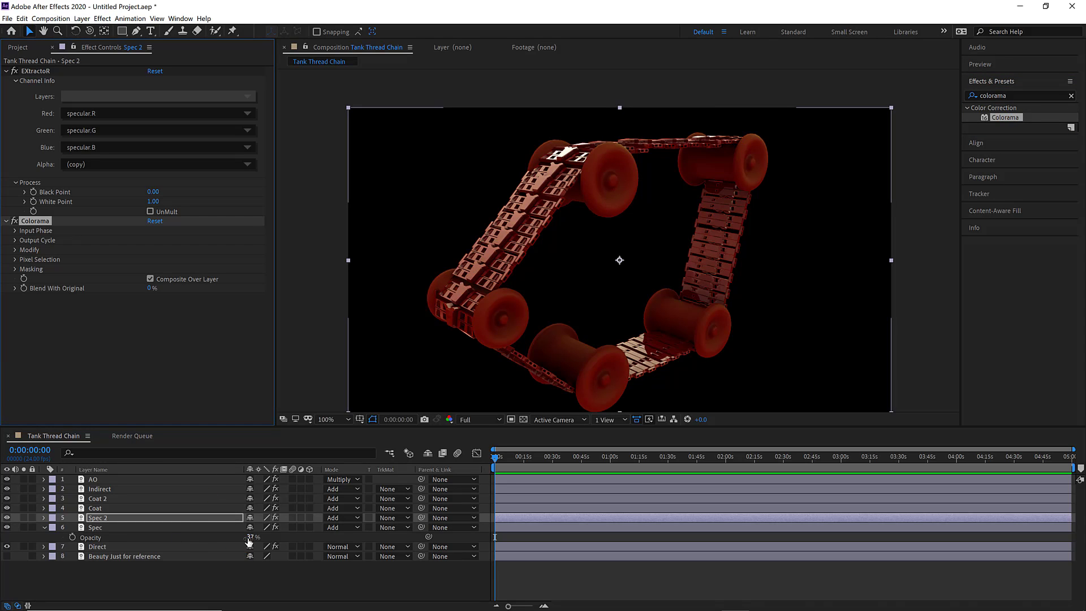
left_click(184, 518)
key("t")
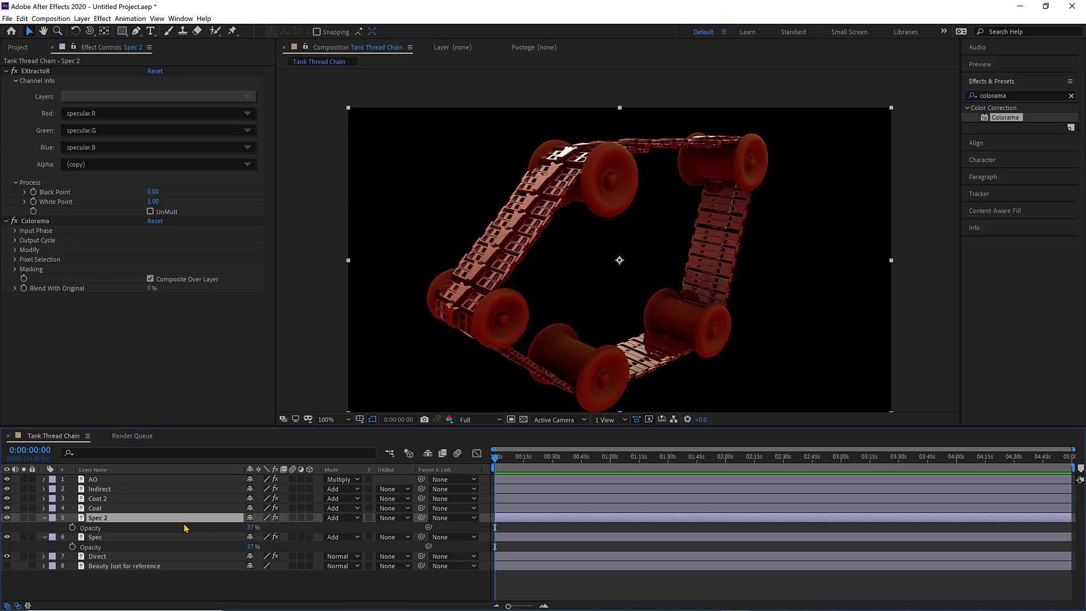
left_click_drag(246, 526, 421, 526)
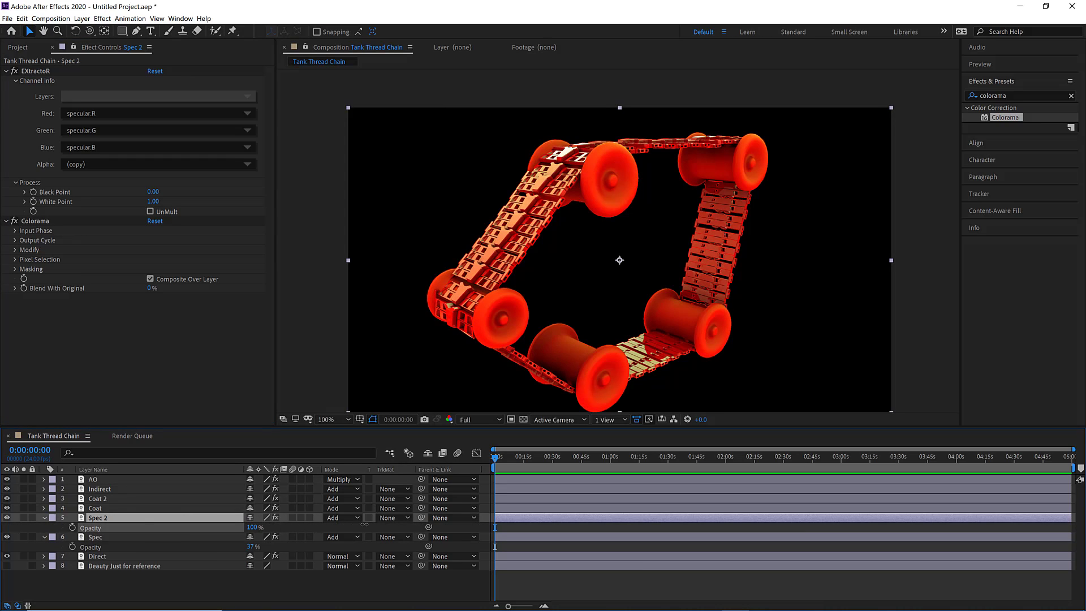
Try the Fire preset palette in Spec 2's Colorama output cycle, revert it, and set the Spec layer's opacity to 100%
left_click(195, 249)
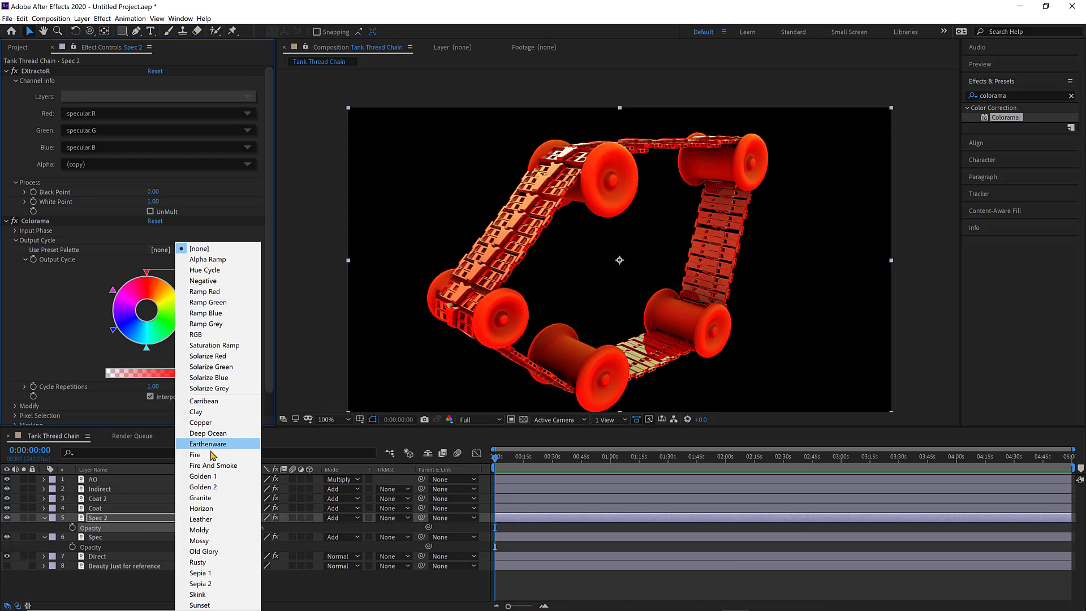
left_click(217, 444)
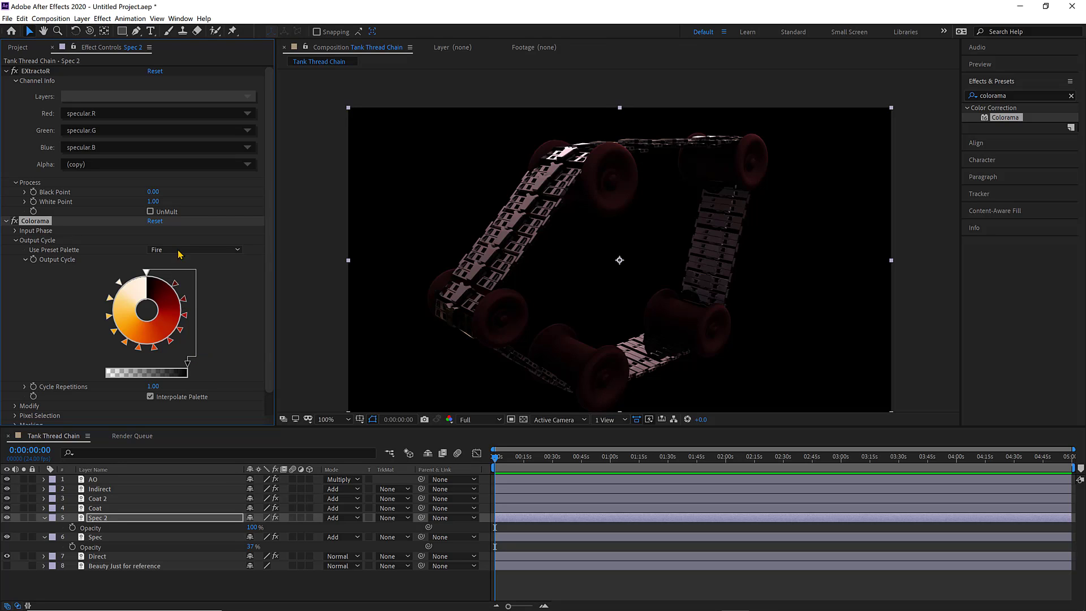
key("ctrl+z")
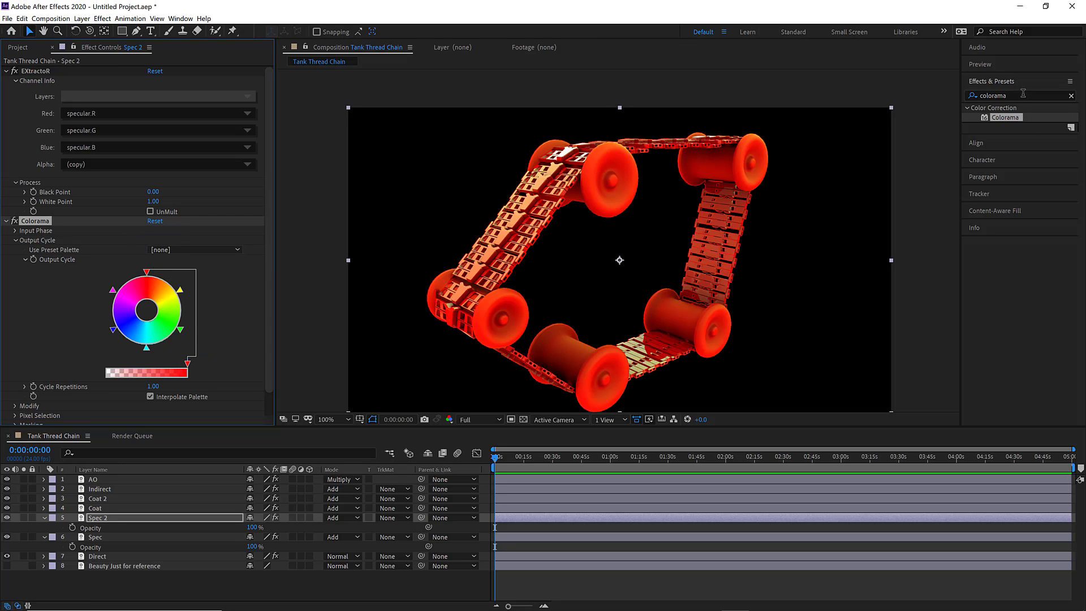
Add the Exposure effect to the Spec 2 layer and set its master Exposure to -0.95
left_click(1023, 94)
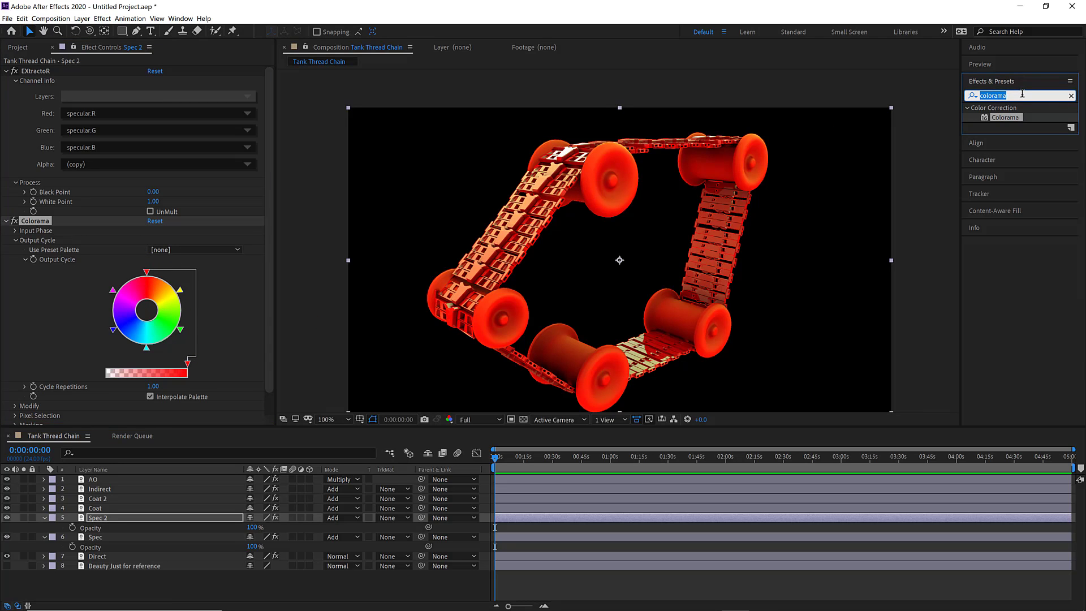
type("exposure")
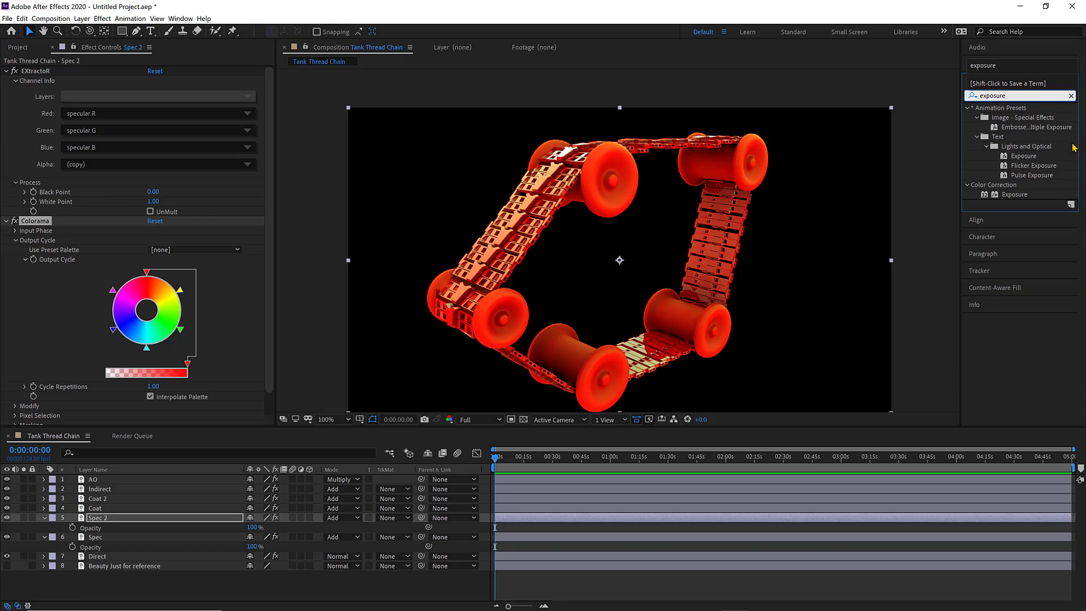
left_click_drag(1015, 194, 109, 522)
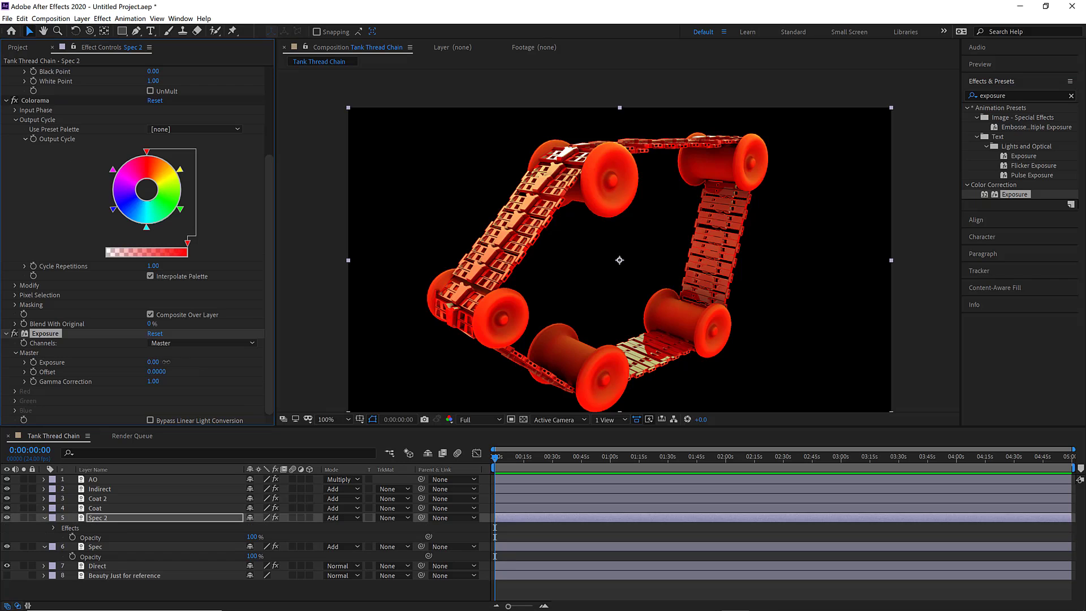
left_click_drag(217, 365, 124, 380)
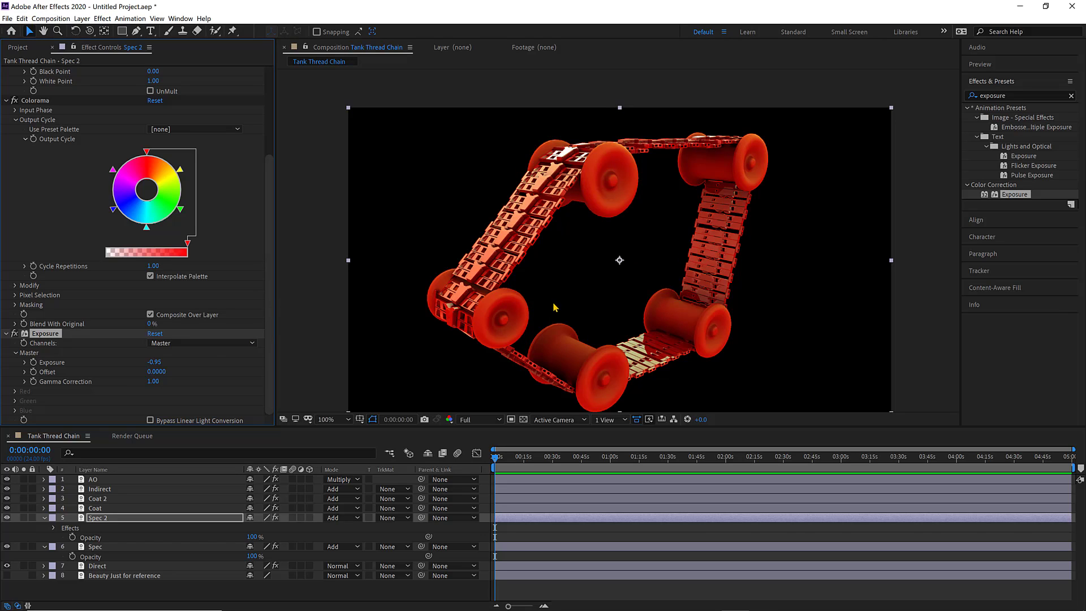
left_click(184, 594)
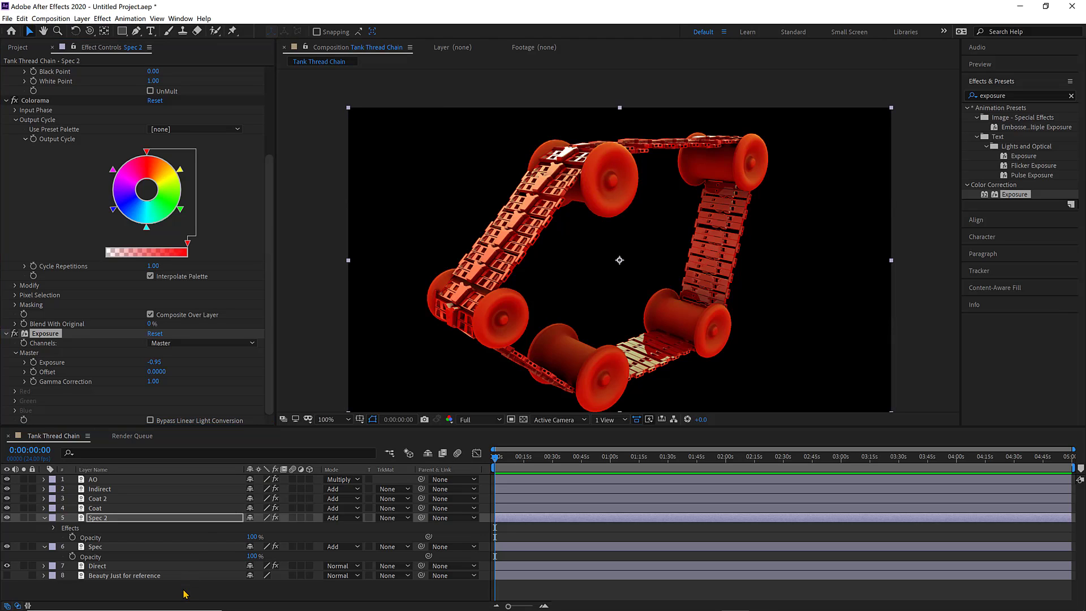
Delete the Spec 2 layer with its Colorama and Exposure effects, keeping the original Spec layer
left_click(116, 547)
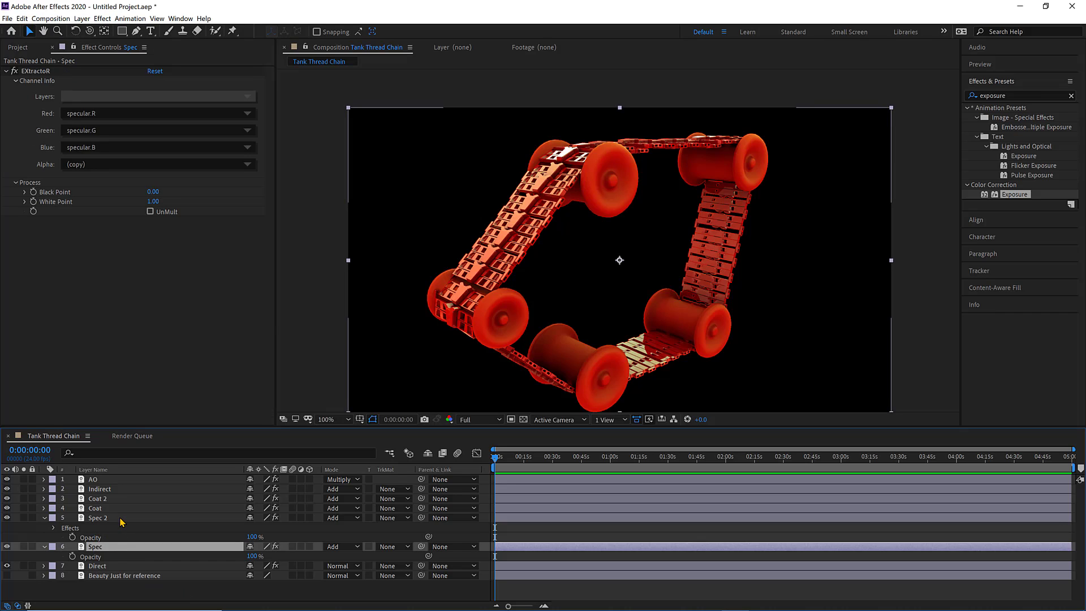
left_click(120, 519)
key("Delete")
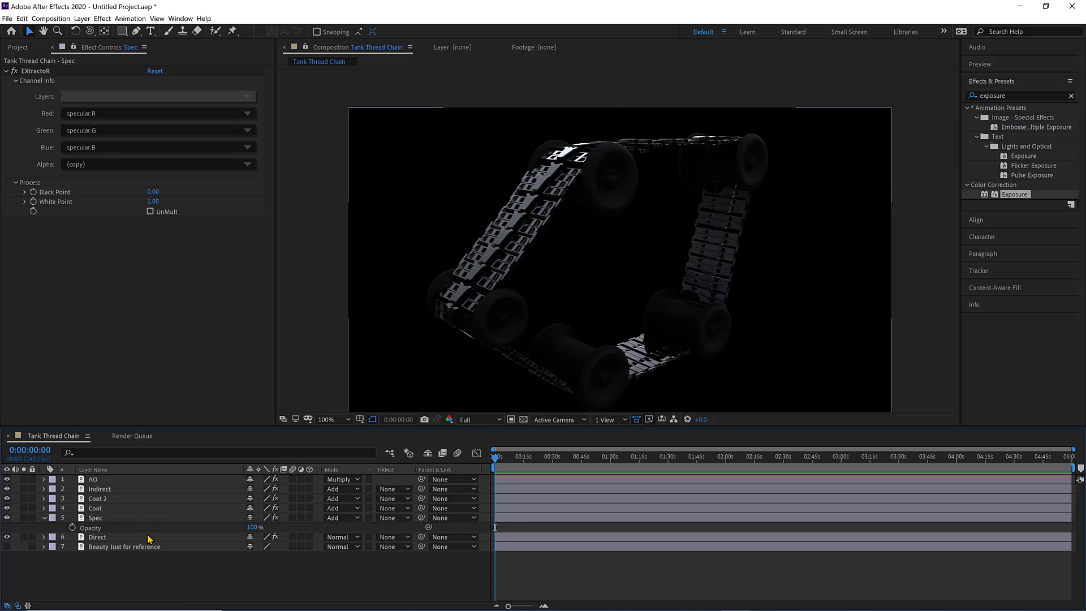
Review the extracted channels and effects of the Direct, Spec, Coat, Coat 2, Indirect and AO layers one by one
left_click(100, 539)
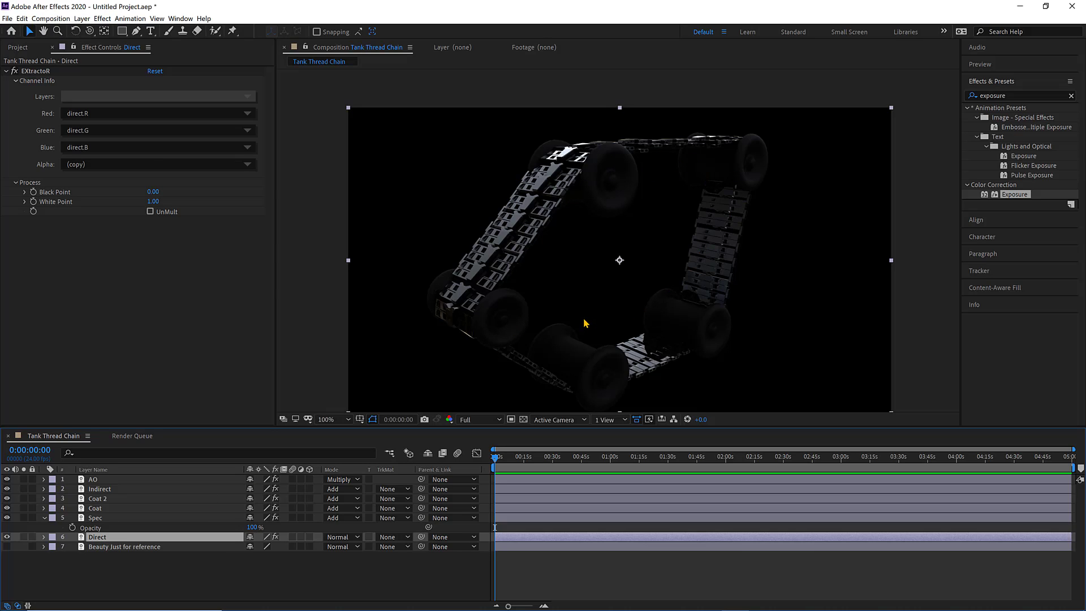
left_click(105, 518)
left_click(107, 508)
left_click(110, 499)
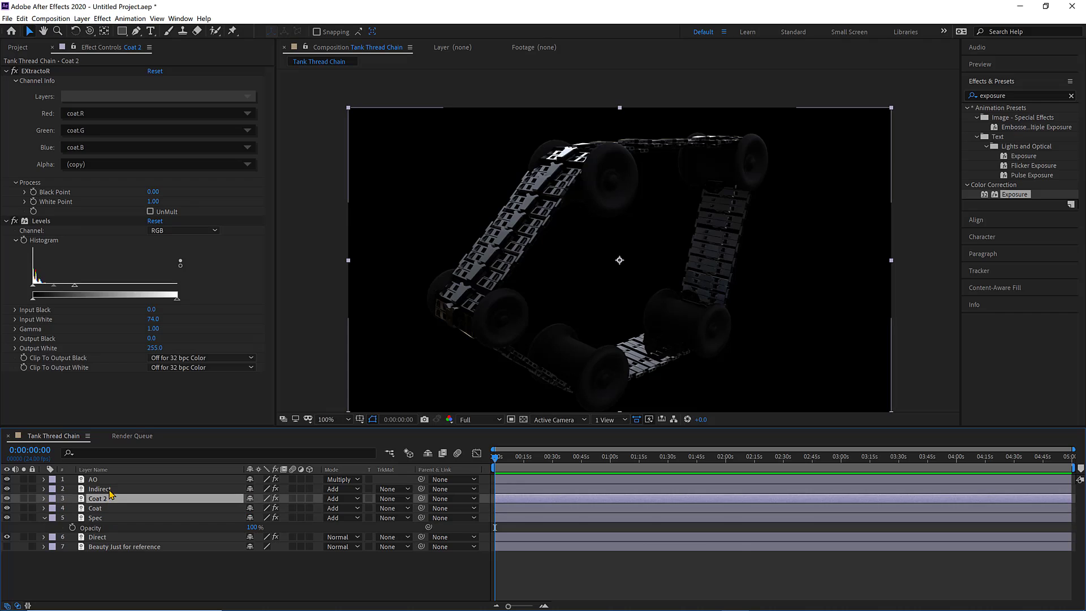
left_click(109, 490)
key("ctrl+Up")
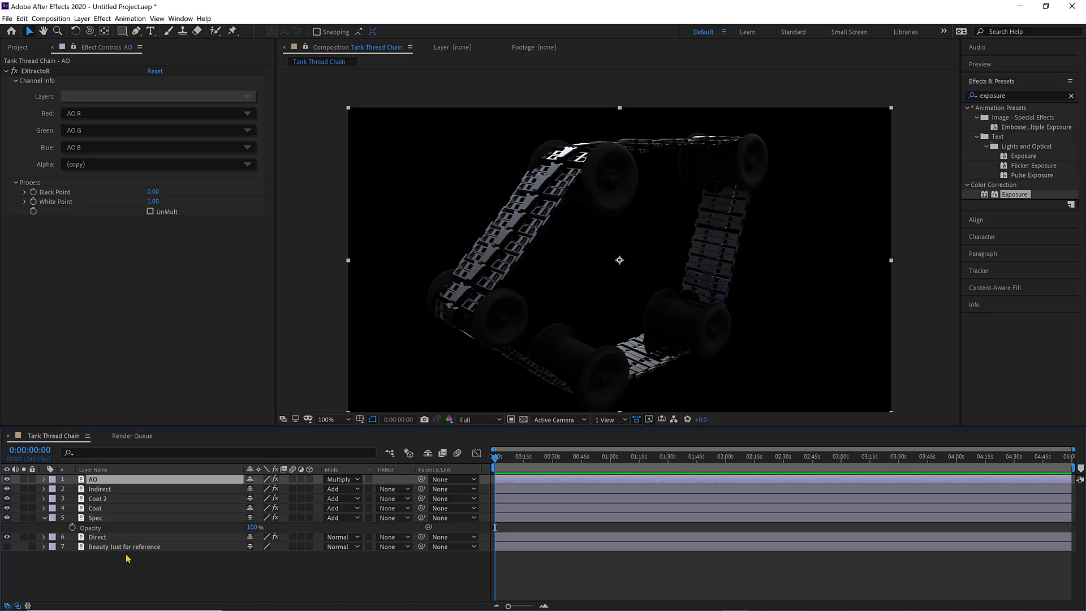
Compare the composite with the Indirect layer hidden and shown, examining the upper track and wheels up close
left_click(111, 490)
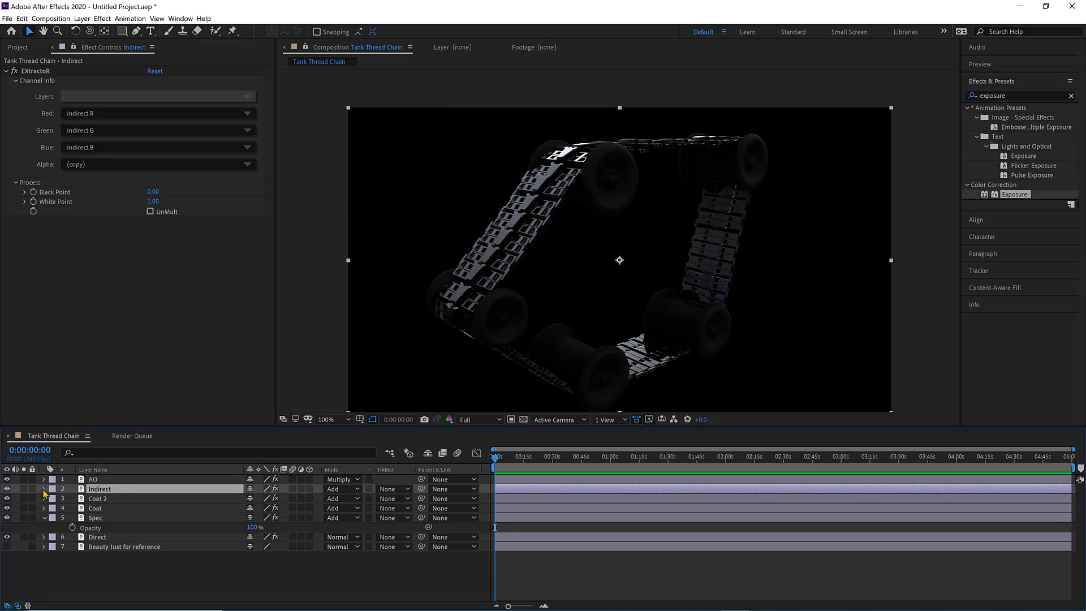
left_click(7, 489)
left_click(6, 488)
scroll(674, 121, "up", 3)
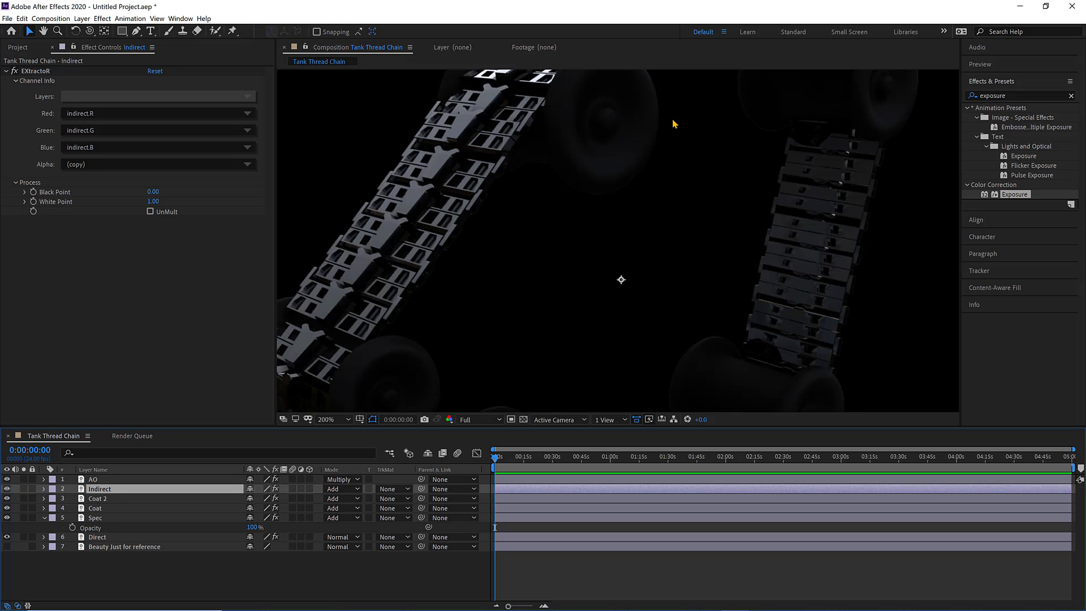
scroll(667, 165, "down", 1)
scroll(638, 242, "up", 2)
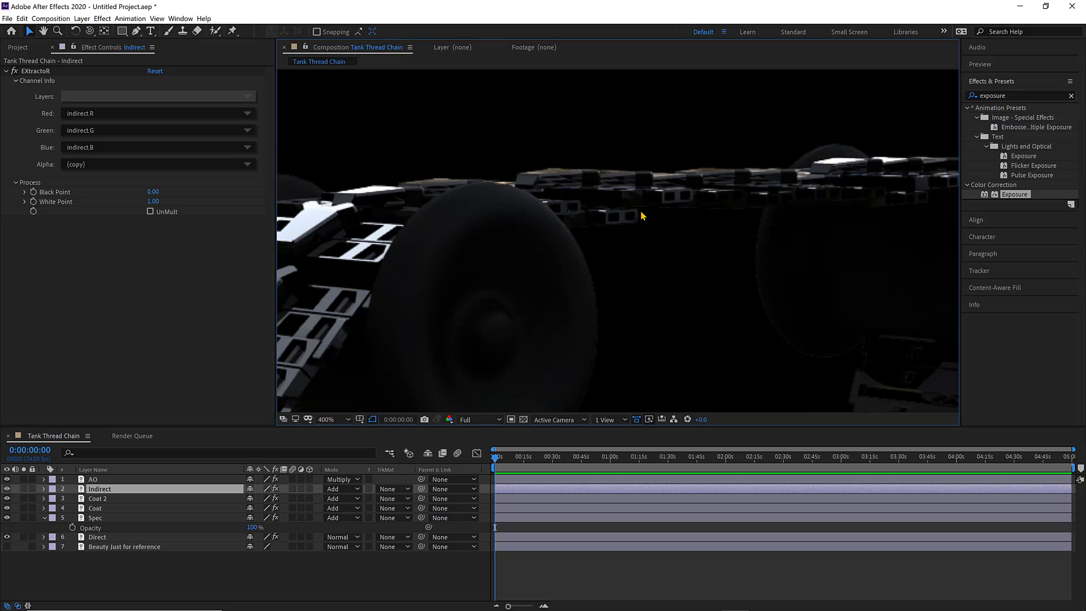
left_click(7, 489)
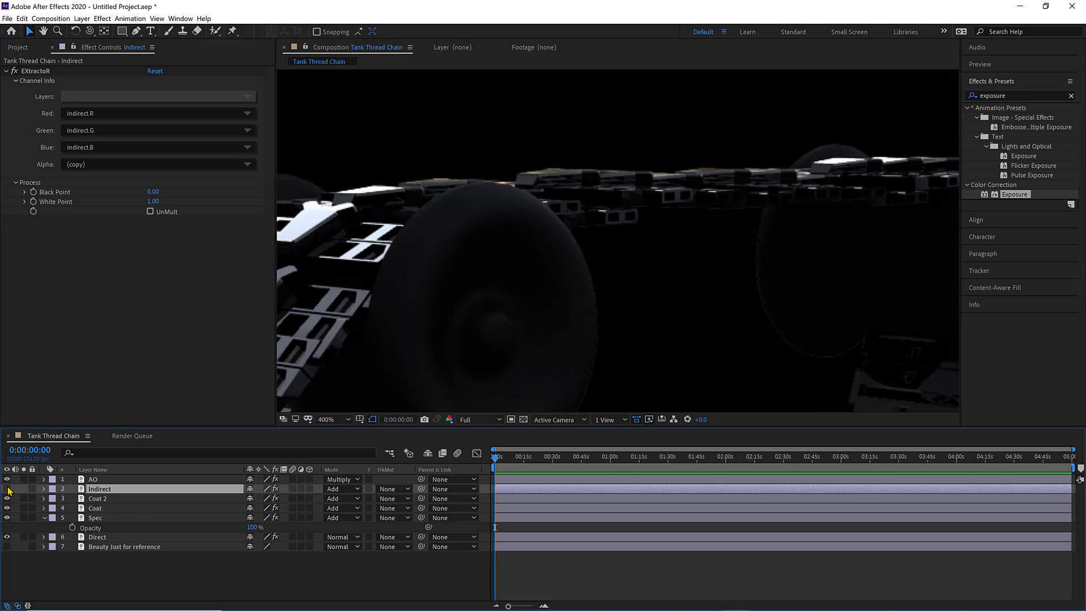
left_click(8, 489)
scroll(643, 298, "down", 2)
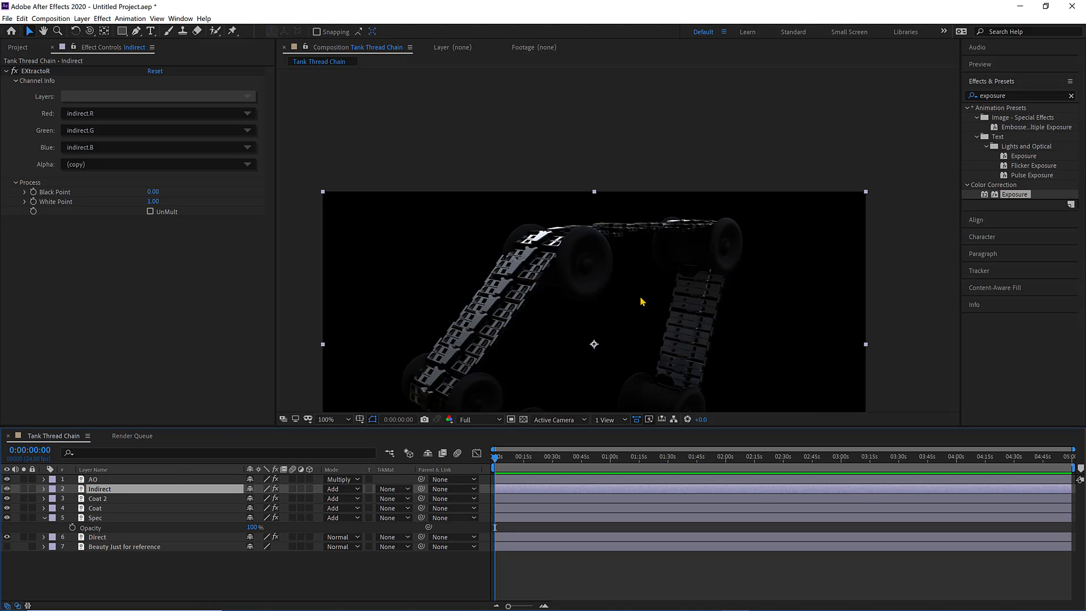
left_click_drag(642, 298, 667, 190)
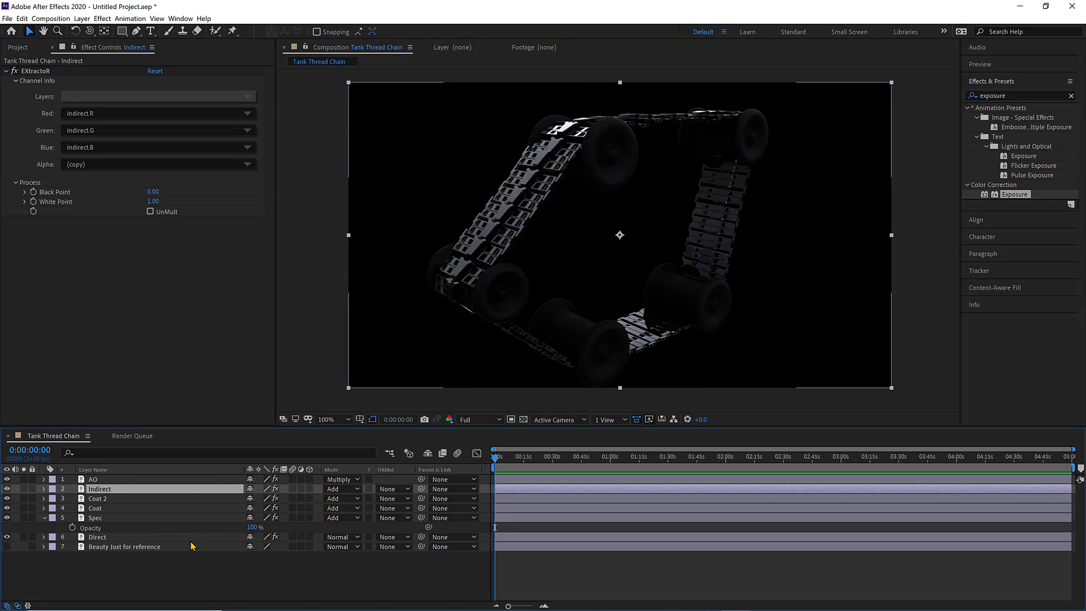
Duplicate the Indirect layer, and add the Exposure effect to the original Indirect layer with master Exposure at 7.93
key("ctrl+d")
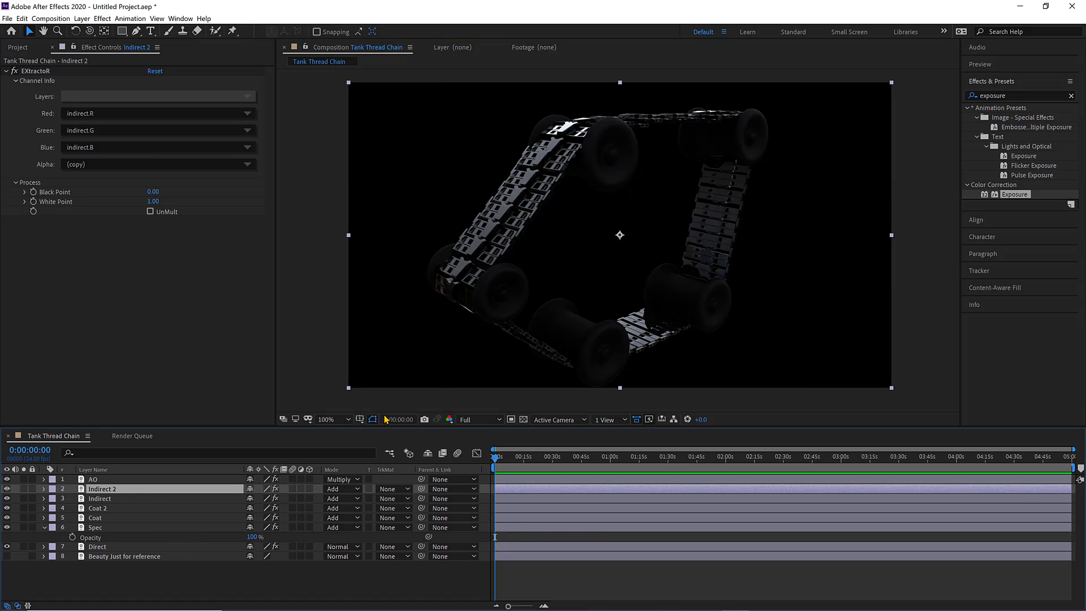
left_click(119, 501)
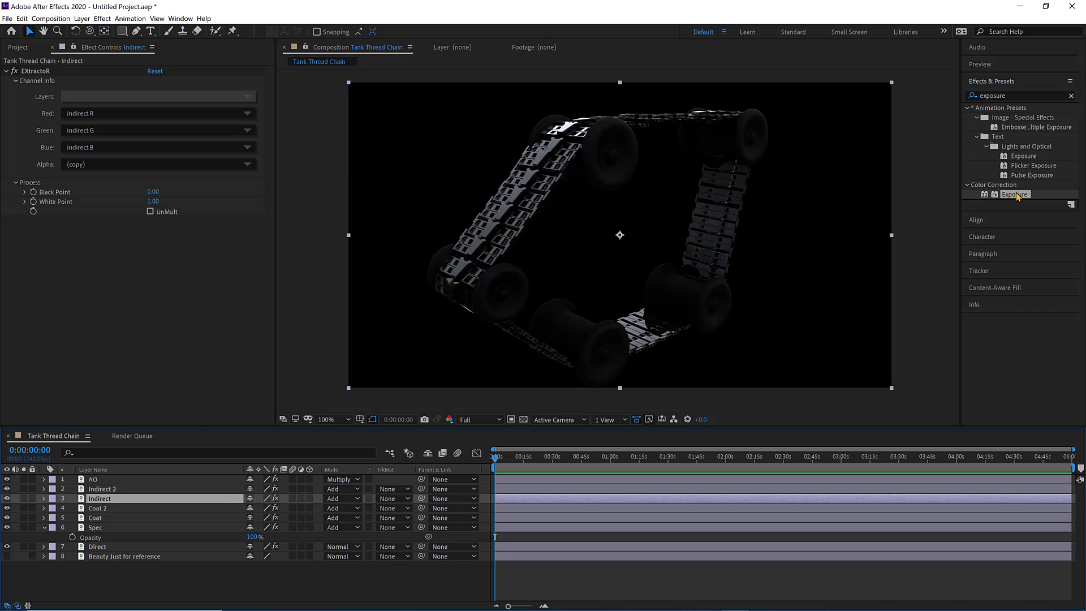
left_click(121, 517)
left_click(110, 501)
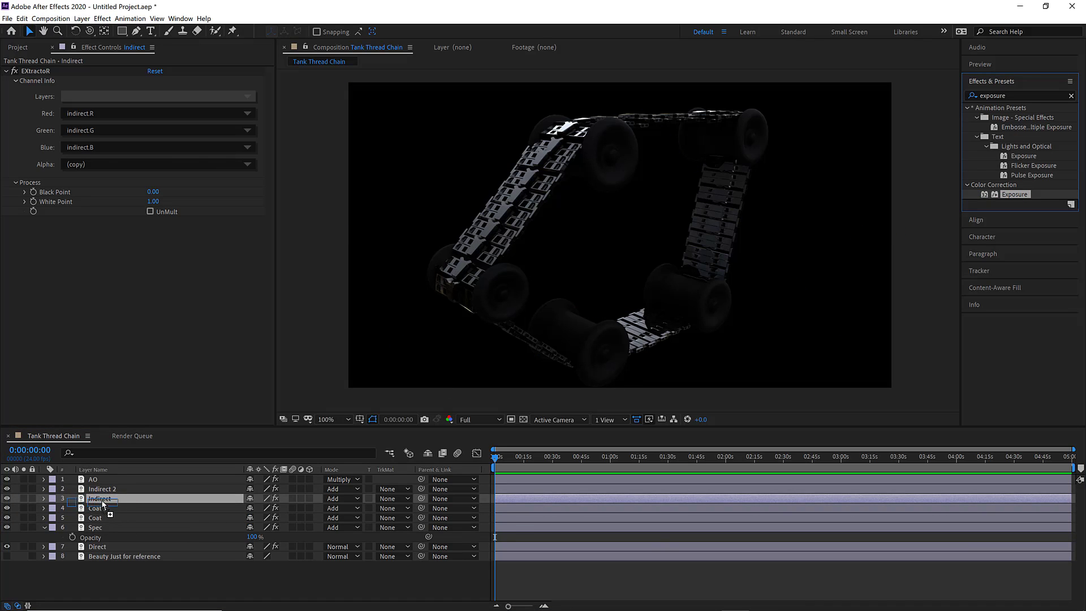
left_click_drag(111, 501, 110, 501)
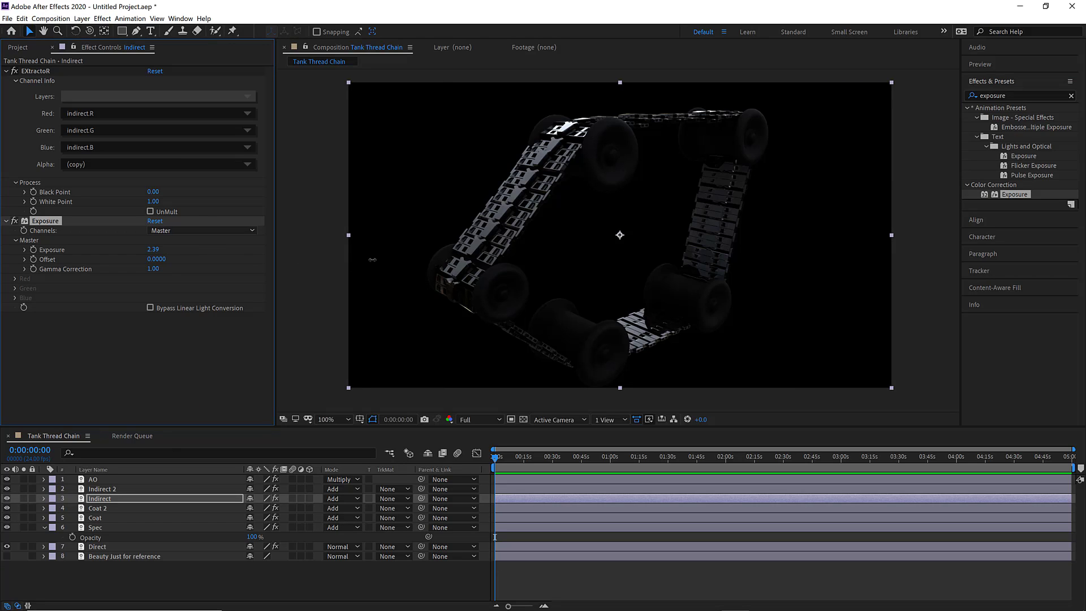
left_click_drag(618, 267, 767, 269)
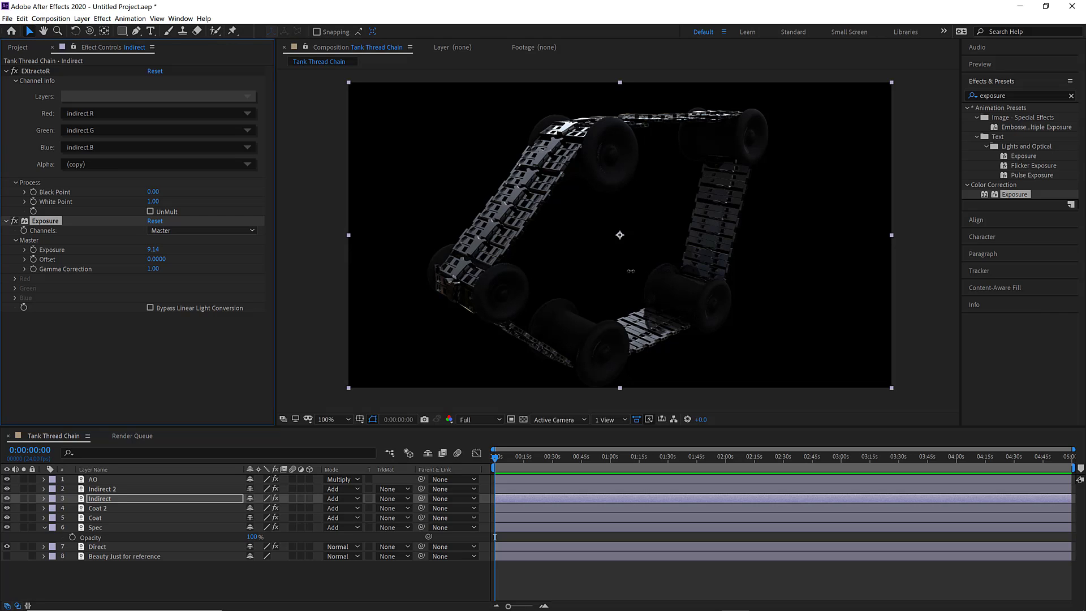
left_click_drag(631, 271, 632, 273)
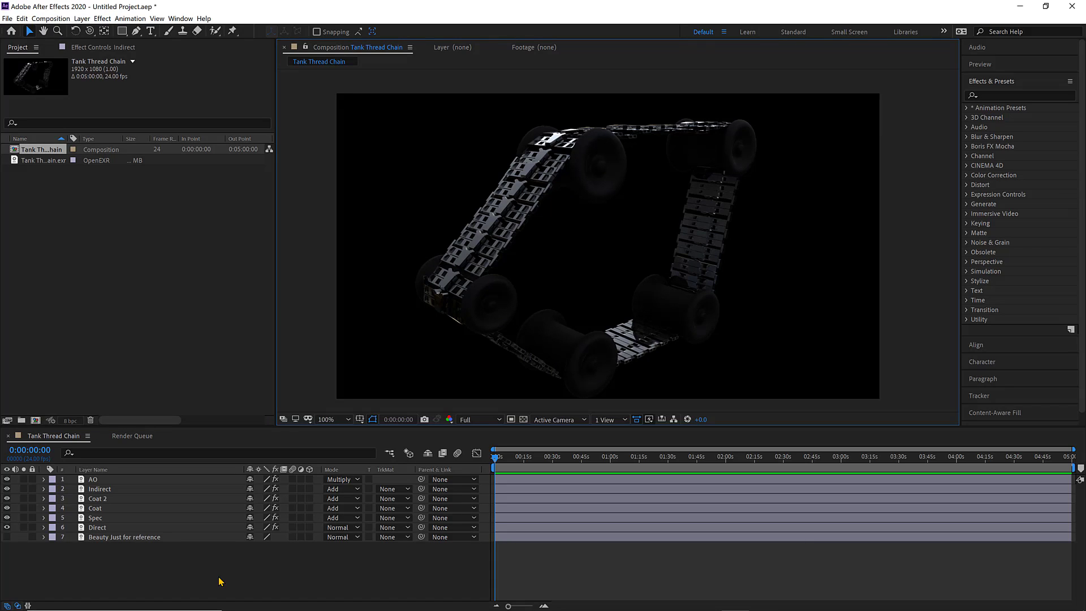
Hide and show the Indirect layer to judge what its boosted exposure contributes to the composite
left_click(116, 490)
left_click(7, 490)
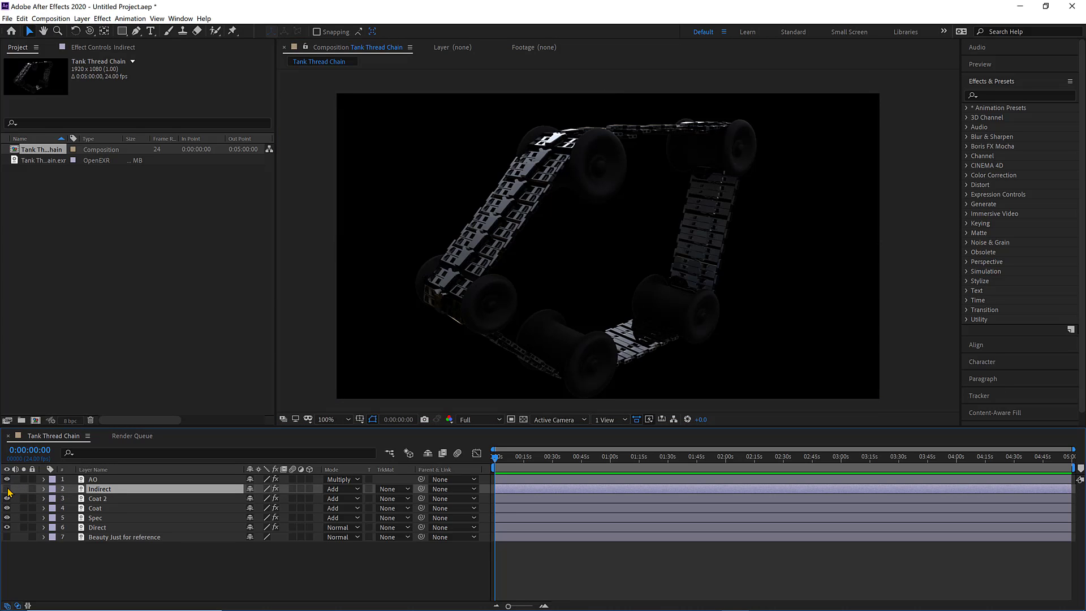
left_click(7, 490)
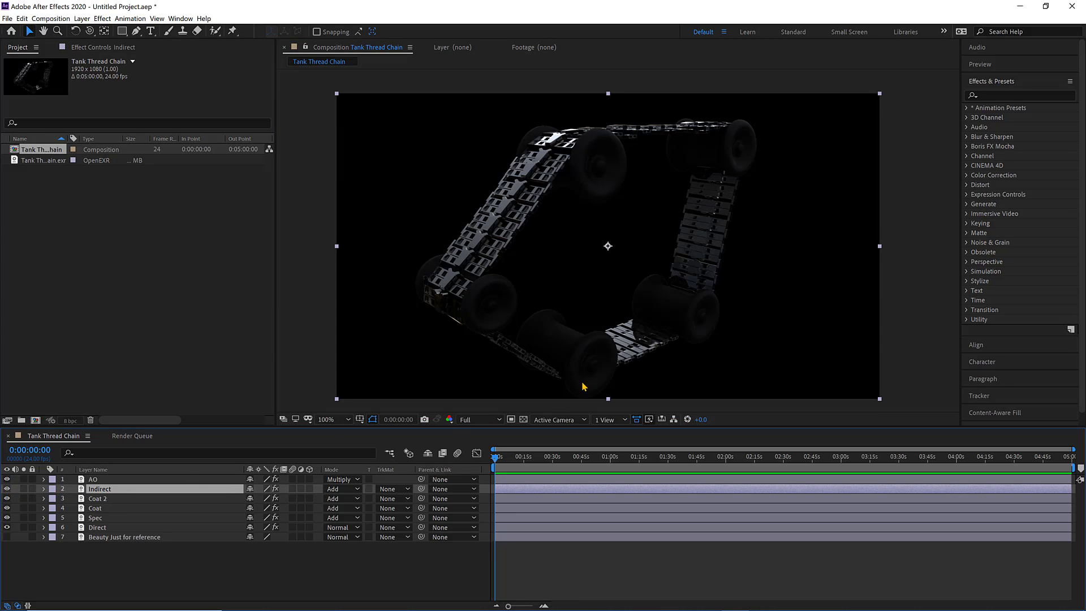
Apply the Colorama effect to the Indirect layer and inspect the recolored track and wheels up close
left_click(1016, 96)
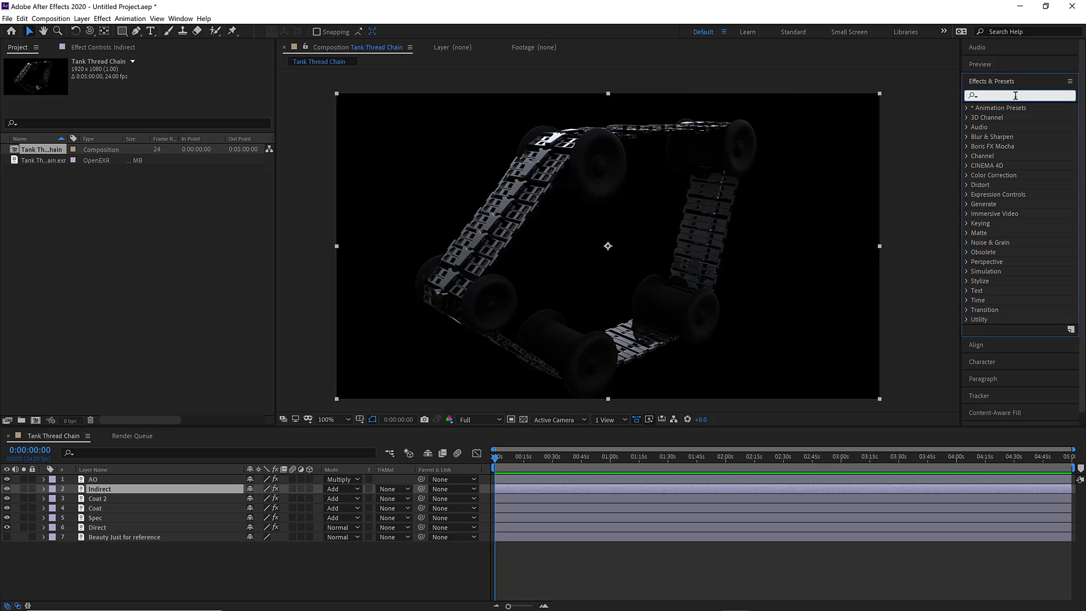
type("colorama")
left_click_drag(1005, 117, 597, 230)
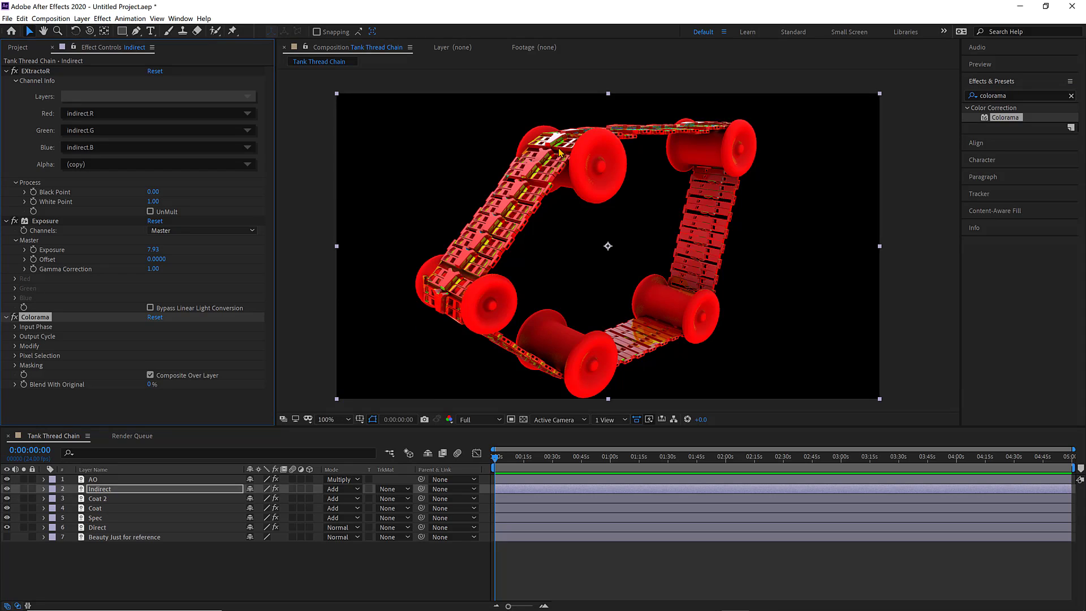
key("period")
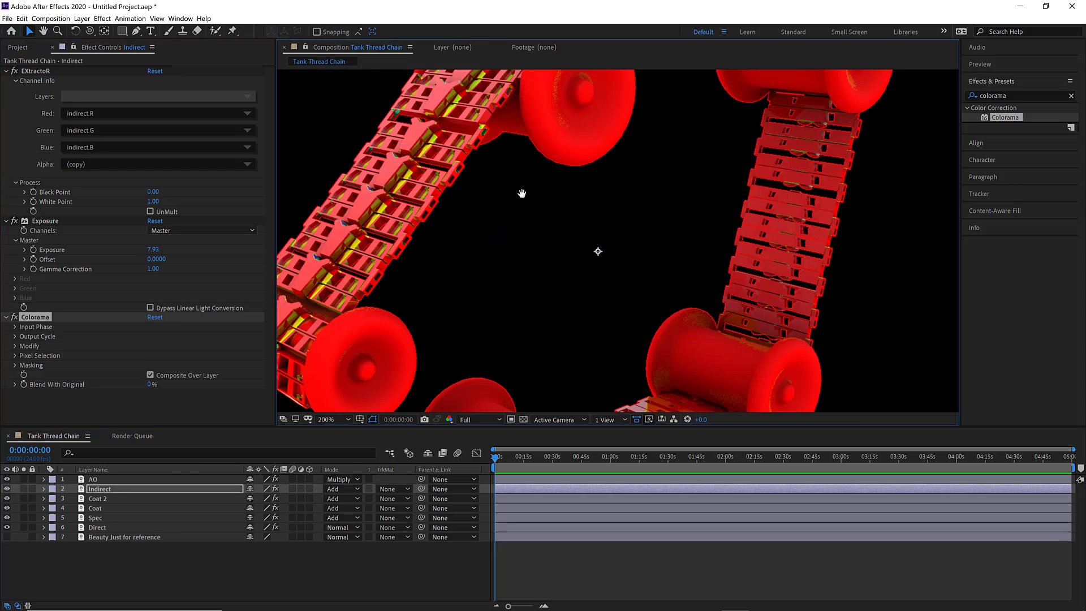
left_click_drag(522, 194, 560, 237)
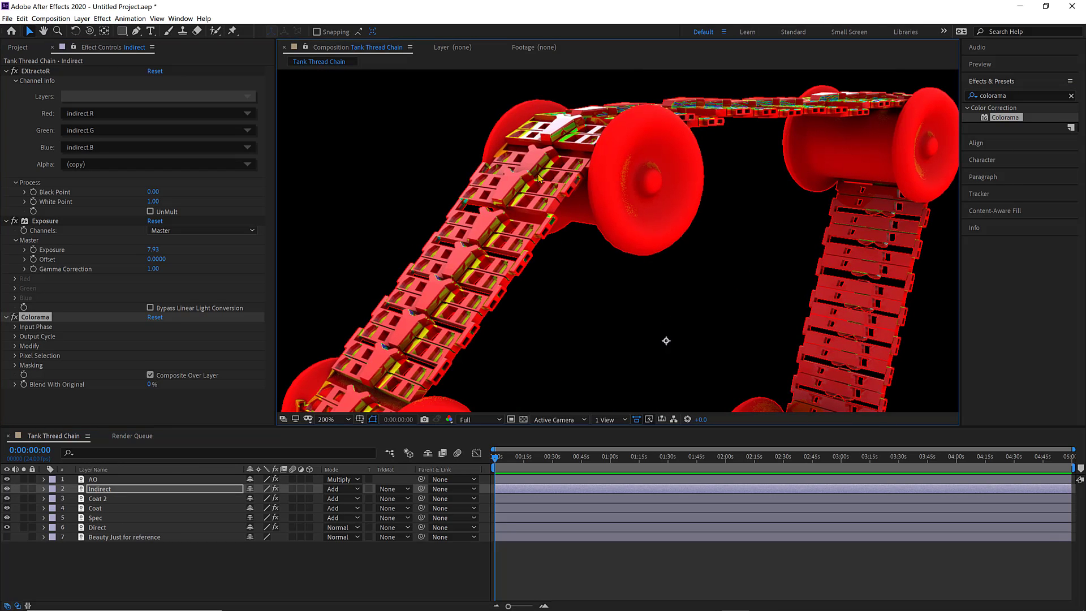
key("comma")
left_click_drag(555, 185, 558, 211)
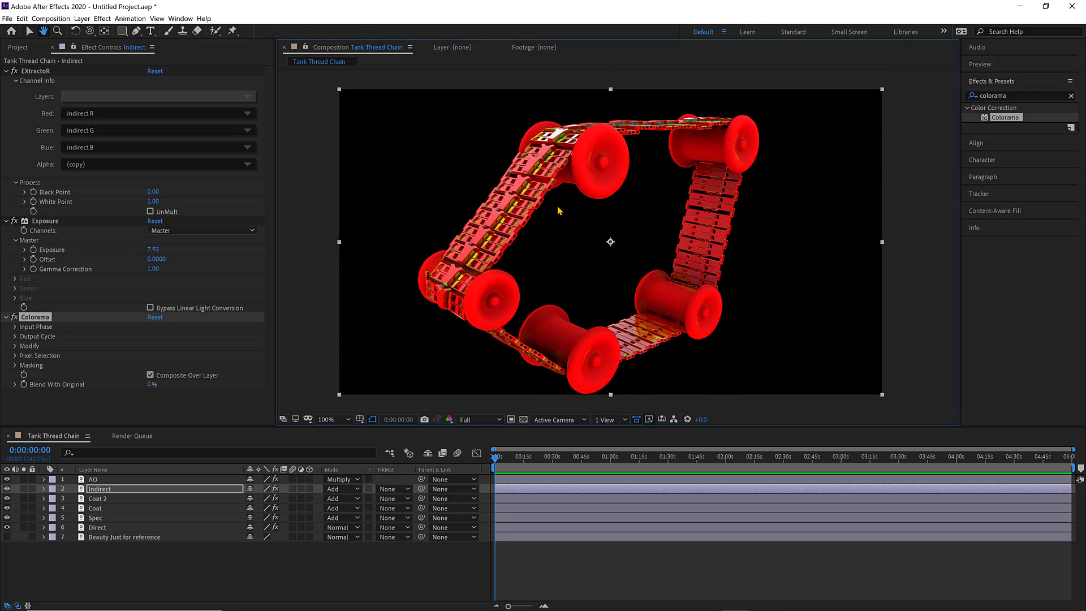
Try a much higher master Exposure on the Indirect layer and bring it down to 7.12
key("v")
left_click_drag(144, 251, 666, 318)
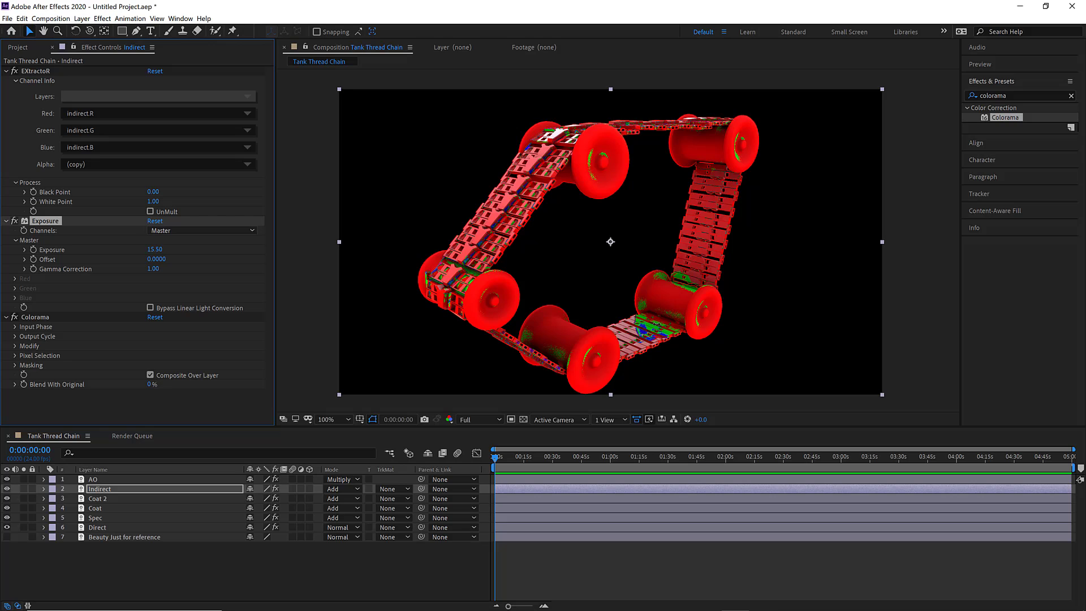
left_click_drag(447, 261, 159, 265)
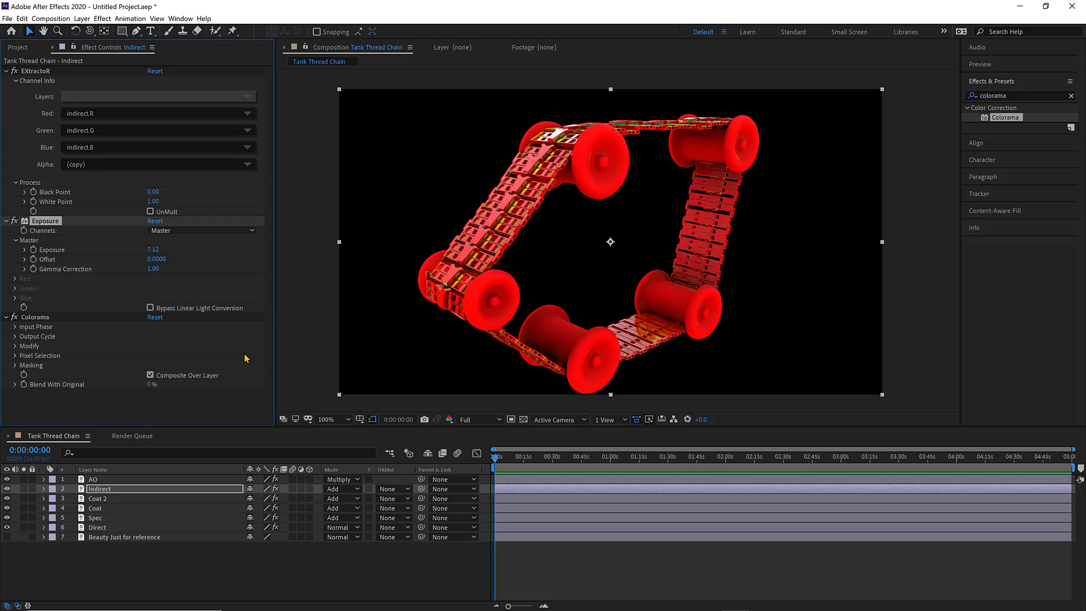
Set the project's color depth to 32 bits per channel (float), keeping the composition visible beside the Project Settings dialog
key("ctrl+0")
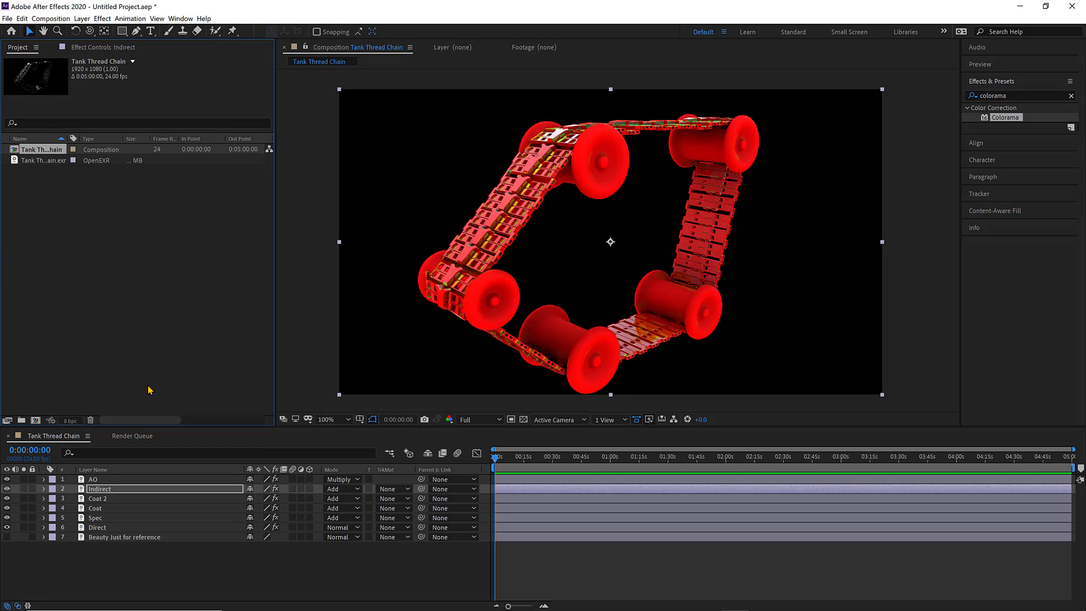
left_click(70, 424)
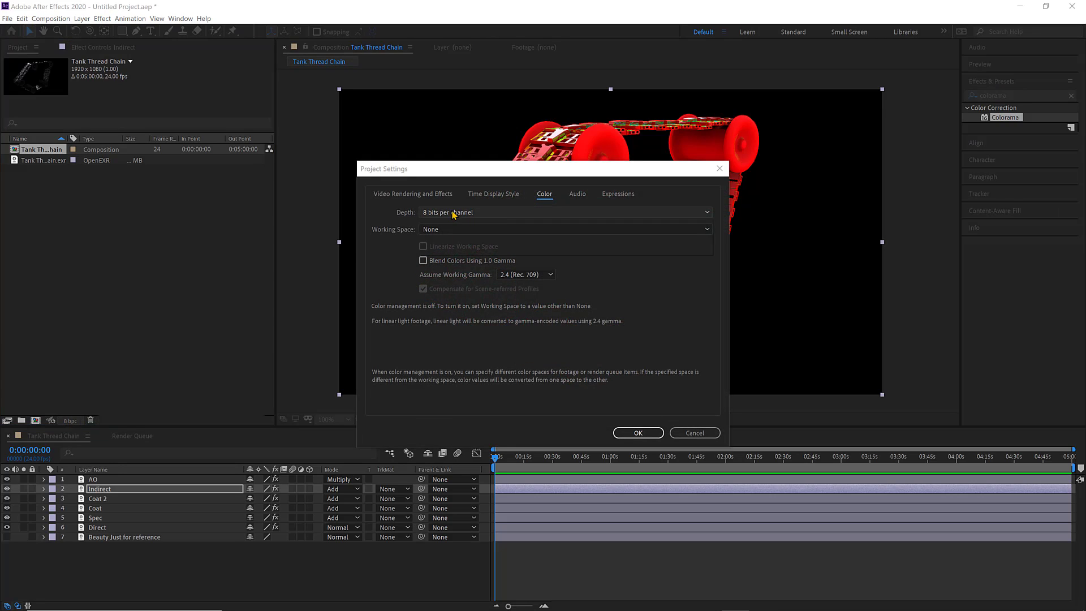
left_click(453, 213)
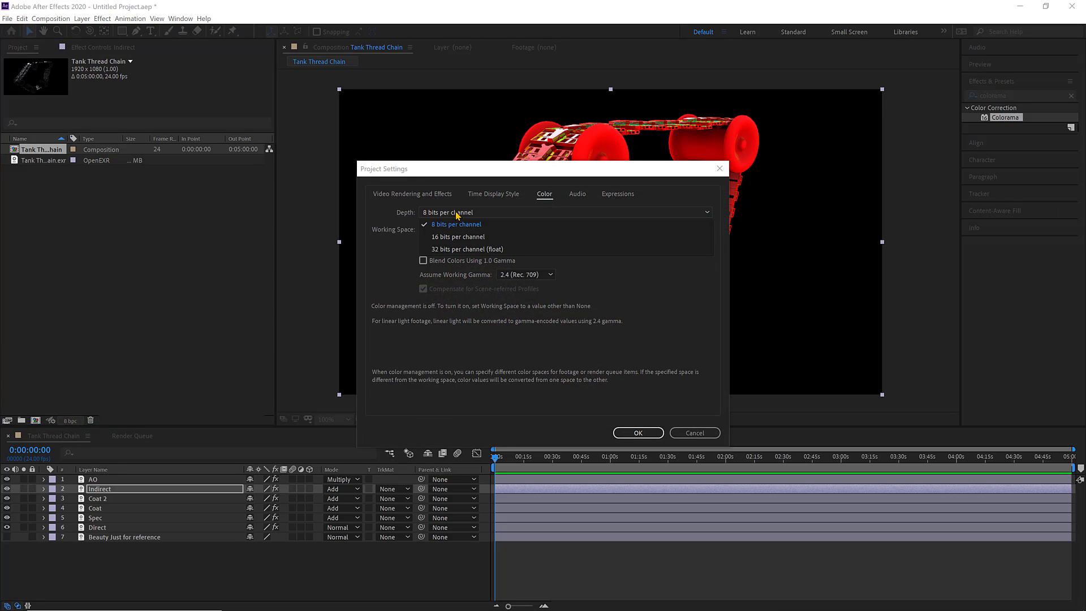
left_click(456, 249)
left_click_drag(501, 166, 171, 93)
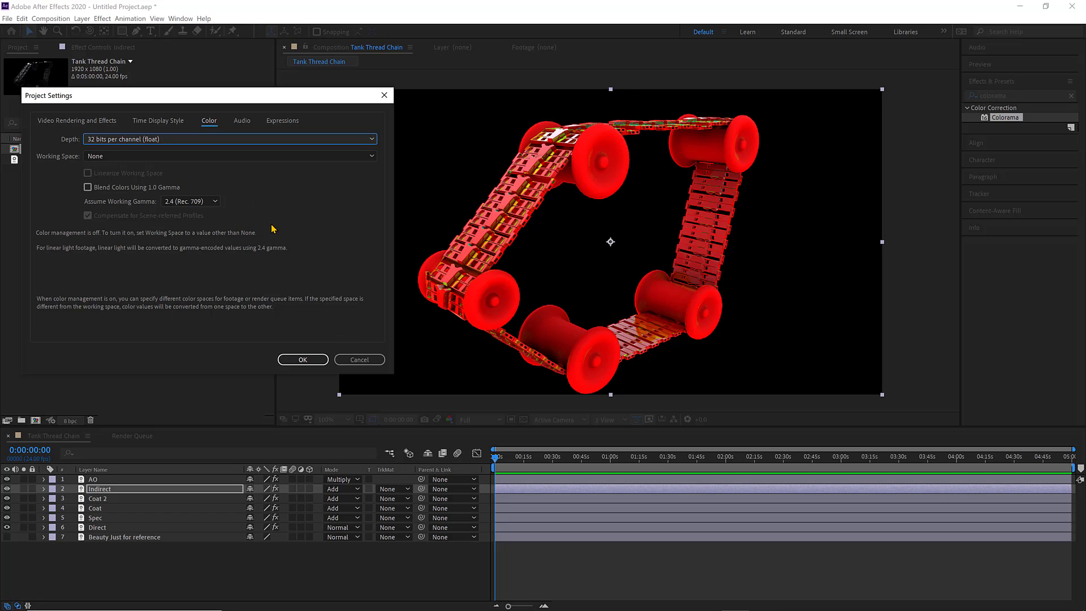
Switch the color depth to 8 bits per channel and back to 32 bits per channel (float), and apply the project settings
left_click(139, 140)
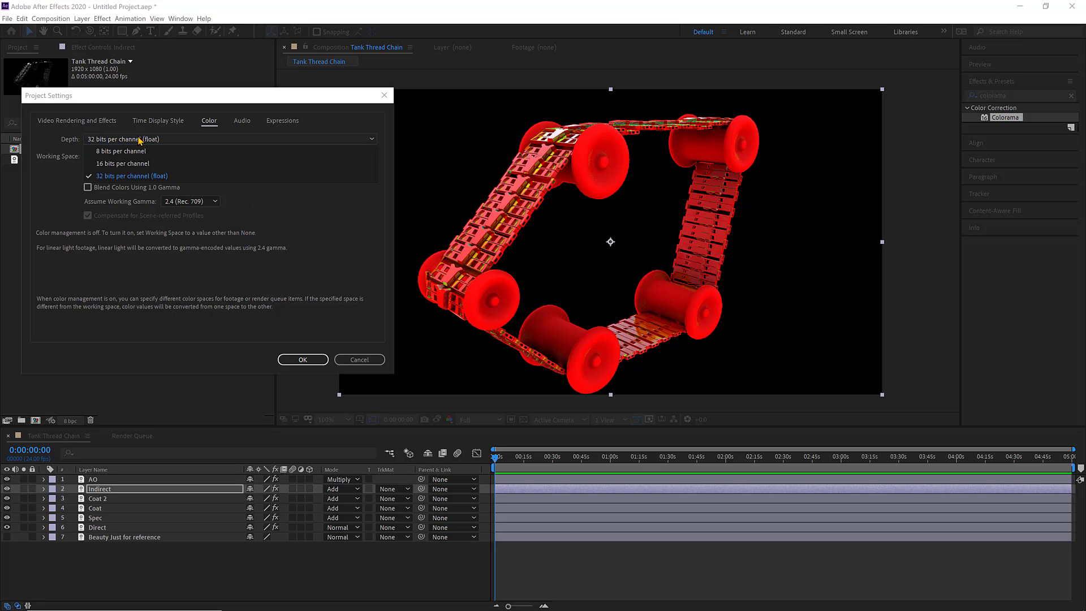
left_click(137, 152)
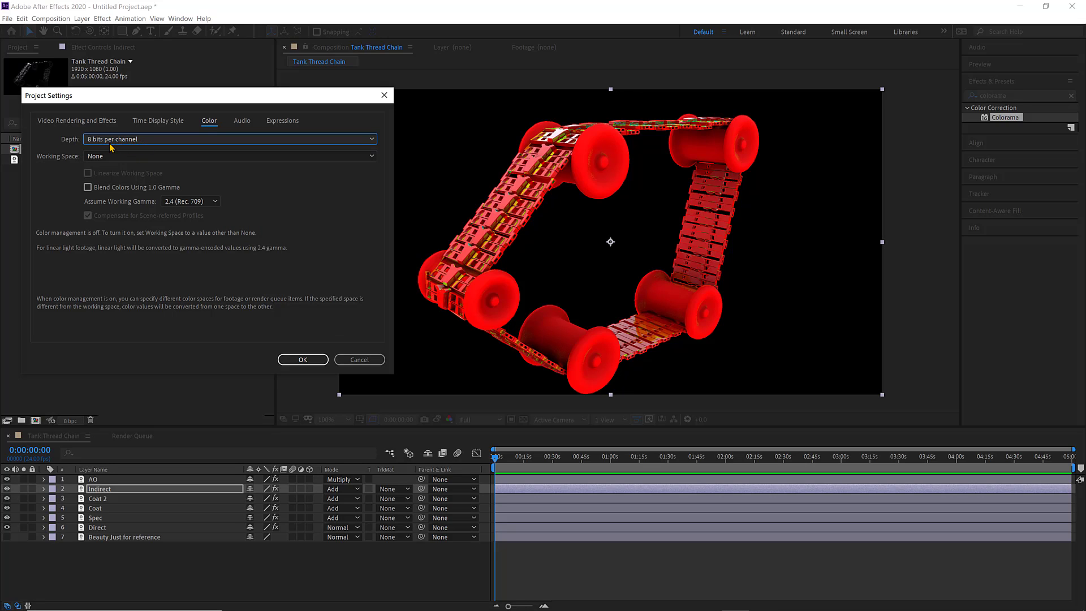
left_click(123, 142)
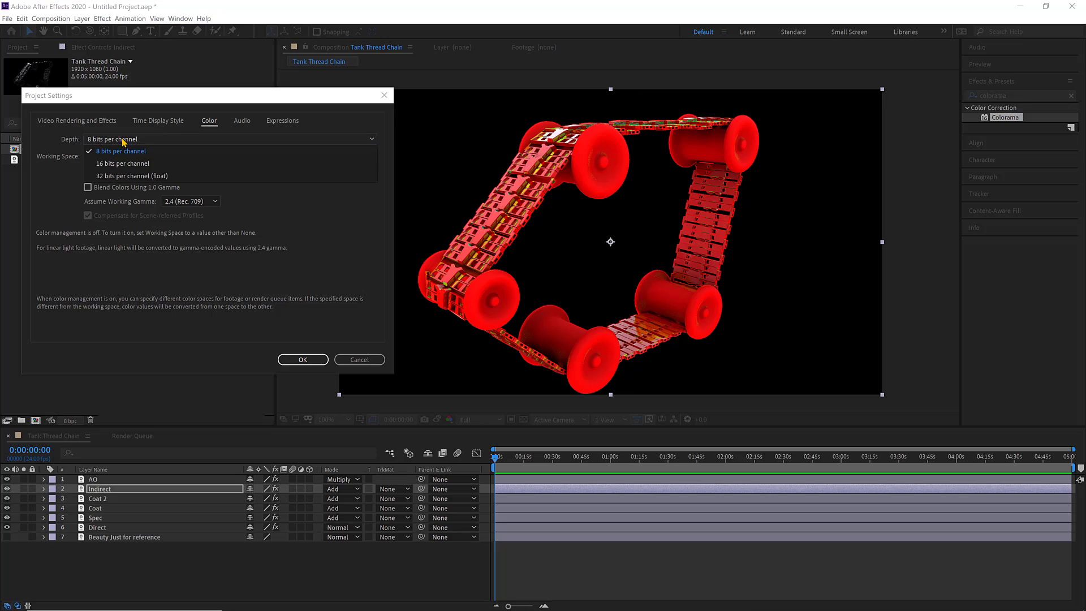
left_click(119, 177)
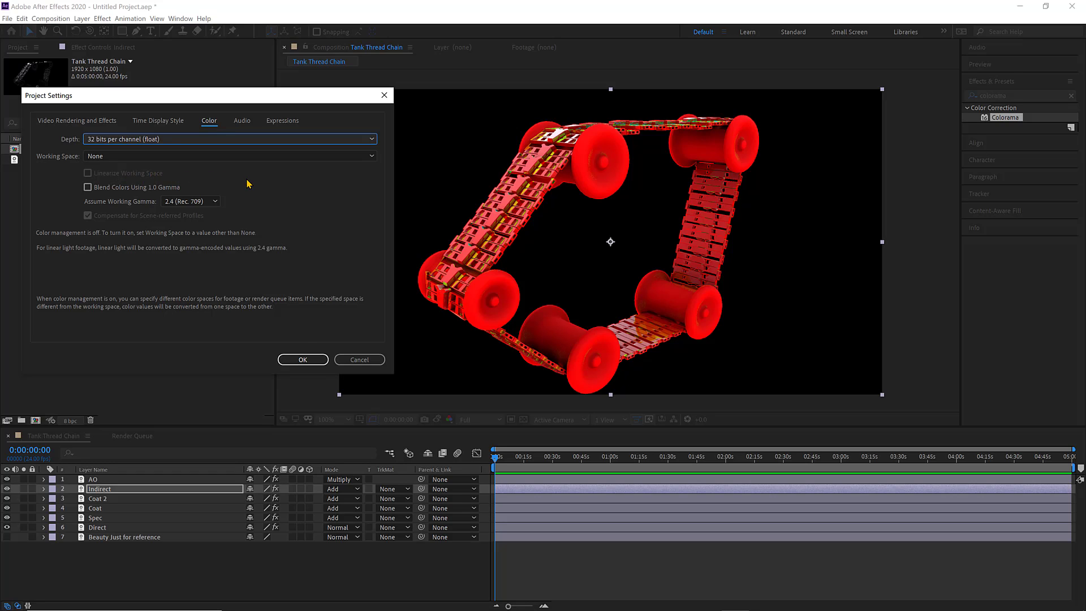
left_click(309, 360)
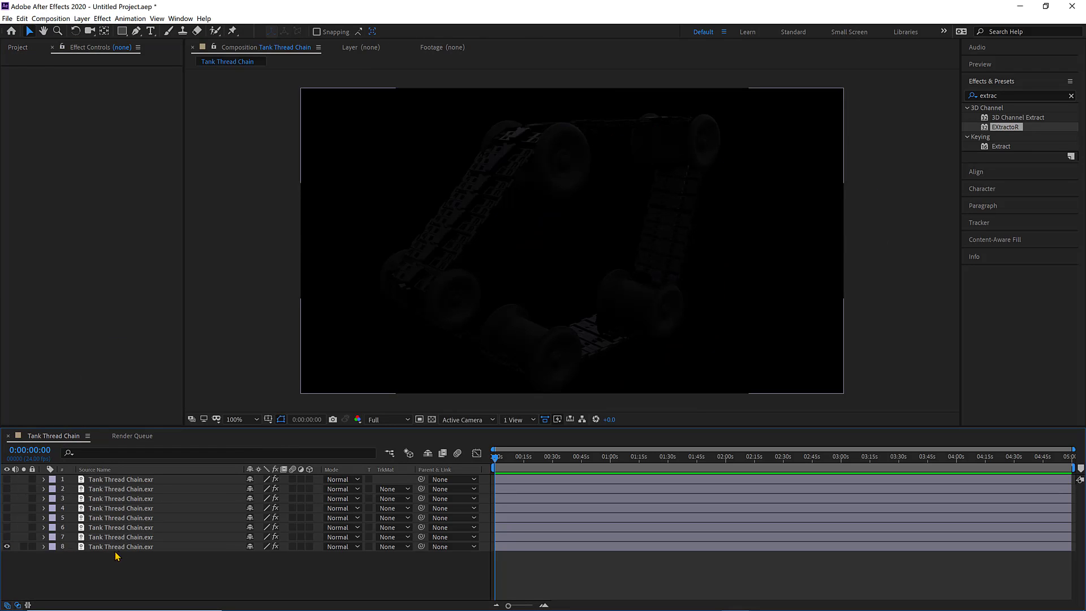
Apply the Exposure effect to the specular_direct pass on layer 8 and set its master Exposure to 2.51
left_click(131, 547)
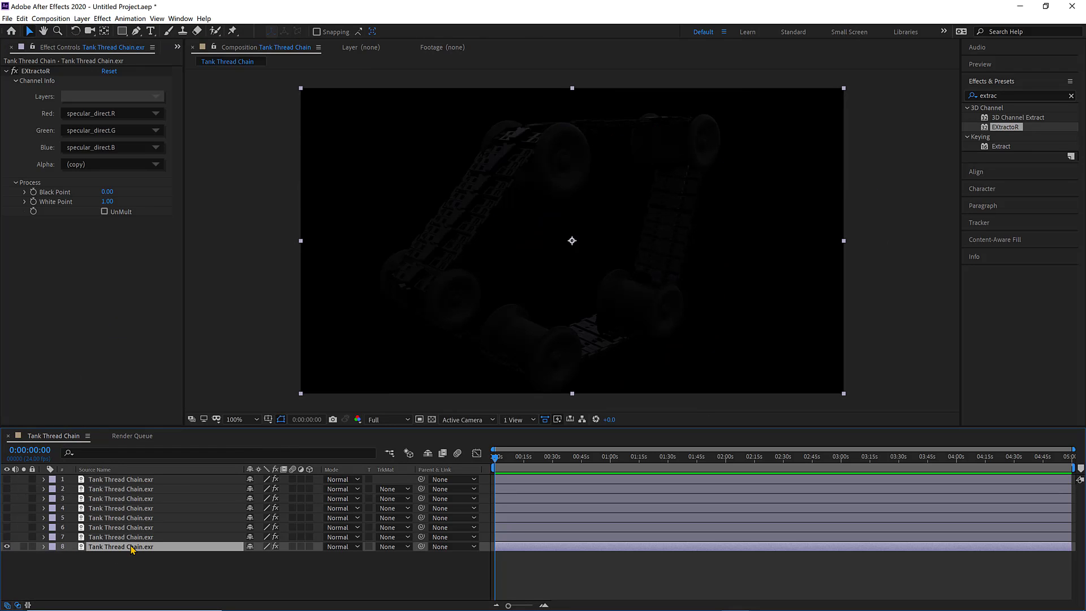
left_click(1028, 95)
type("expos")
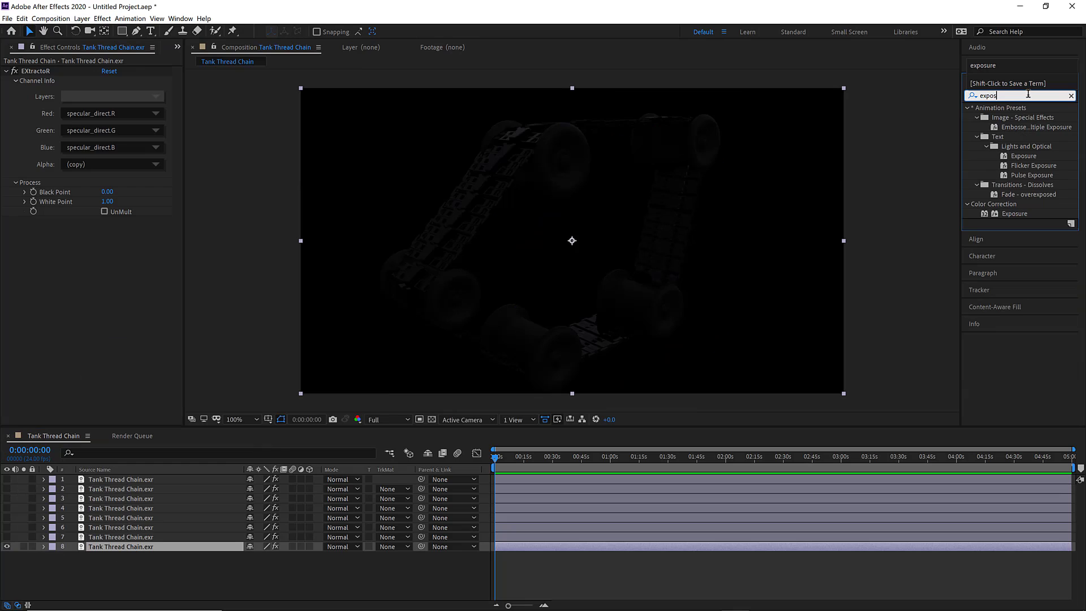
double_click(1015, 213)
left_click_drag(228, 254, 263, 258)
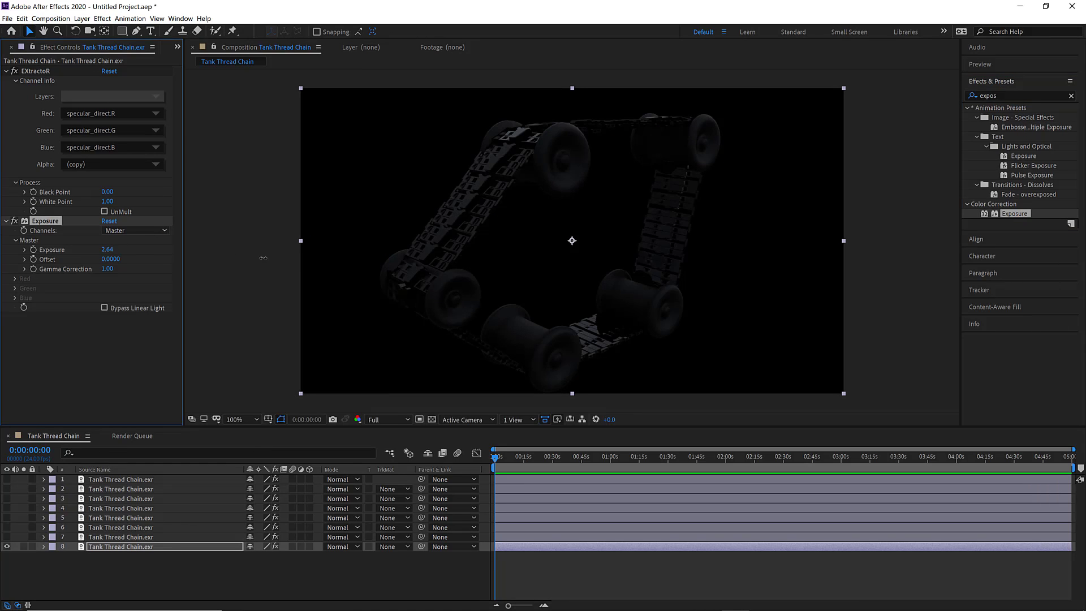
Make the specular pass (layer 7) and the indirect pass (layer 6) visible and set both to the Add blending mode
left_click(7, 536)
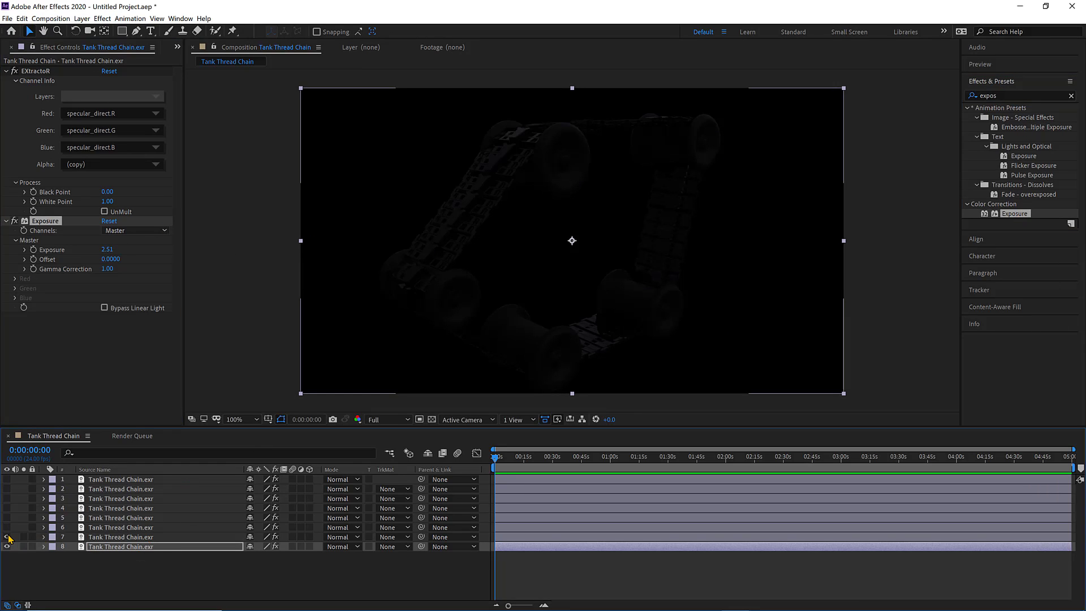
left_click(138, 537)
left_click(341, 537)
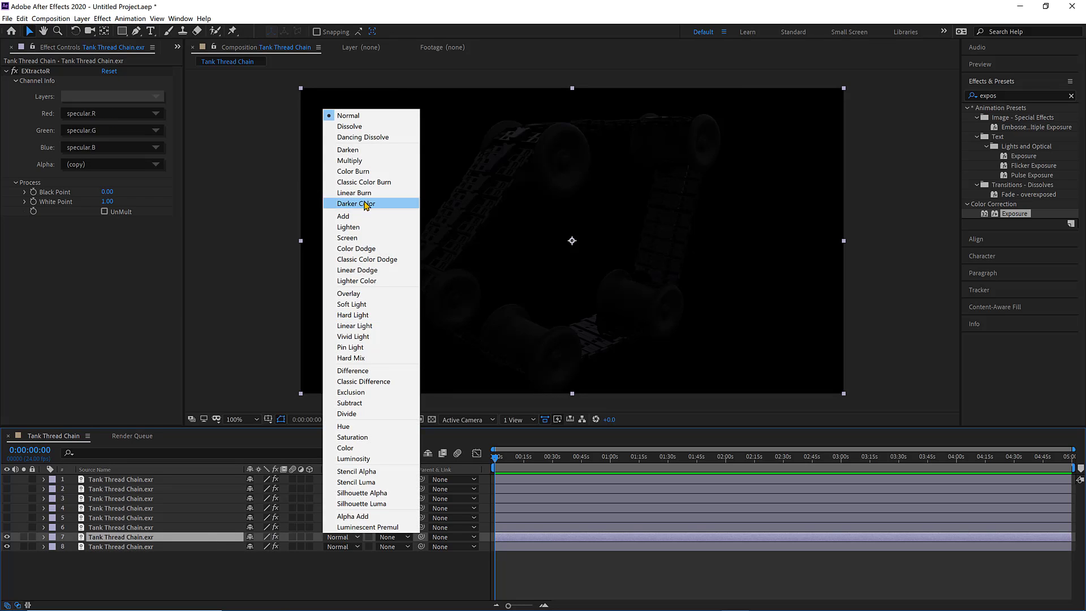
left_click(364, 216)
left_click(7, 527)
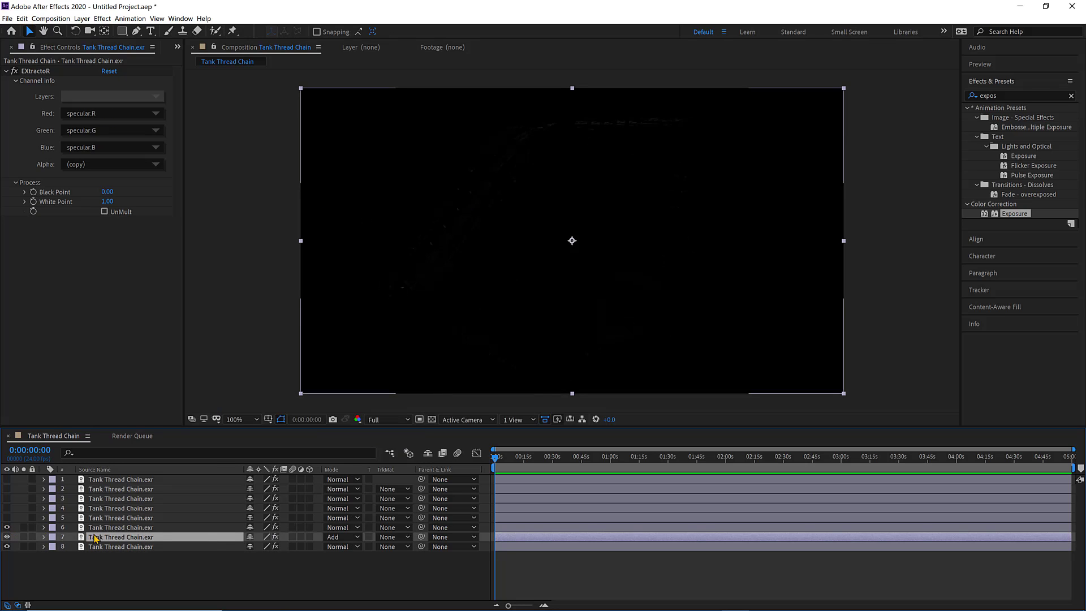
left_click(136, 528)
left_click(337, 528)
left_click(363, 208)
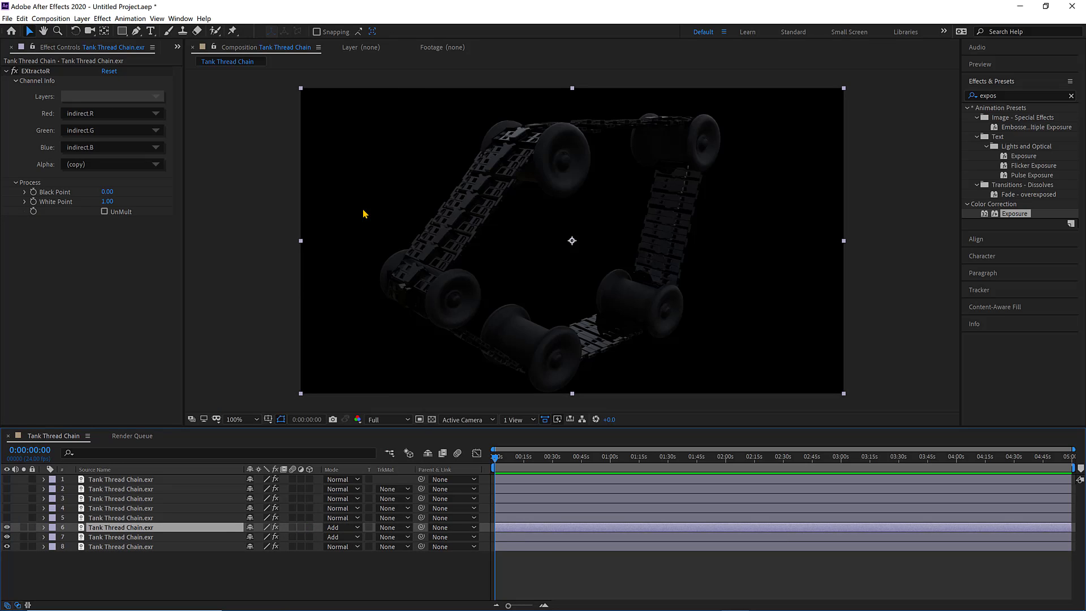
Apply Exposure with a master Exposure of 3.81 and the Tritone effect to the indirect pass layer
double_click(1015, 214)
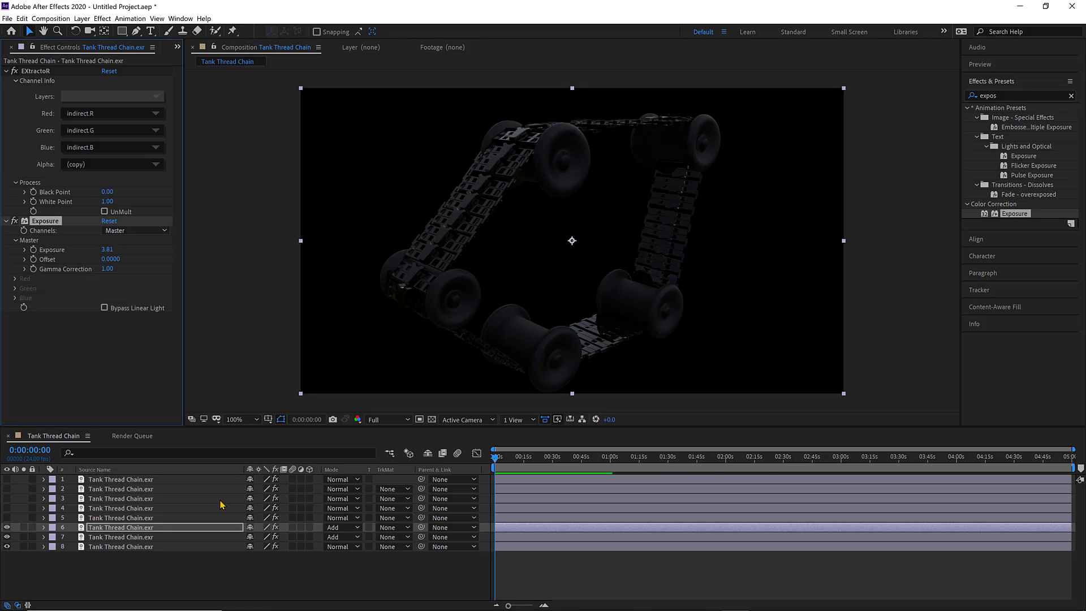
left_click(1018, 94)
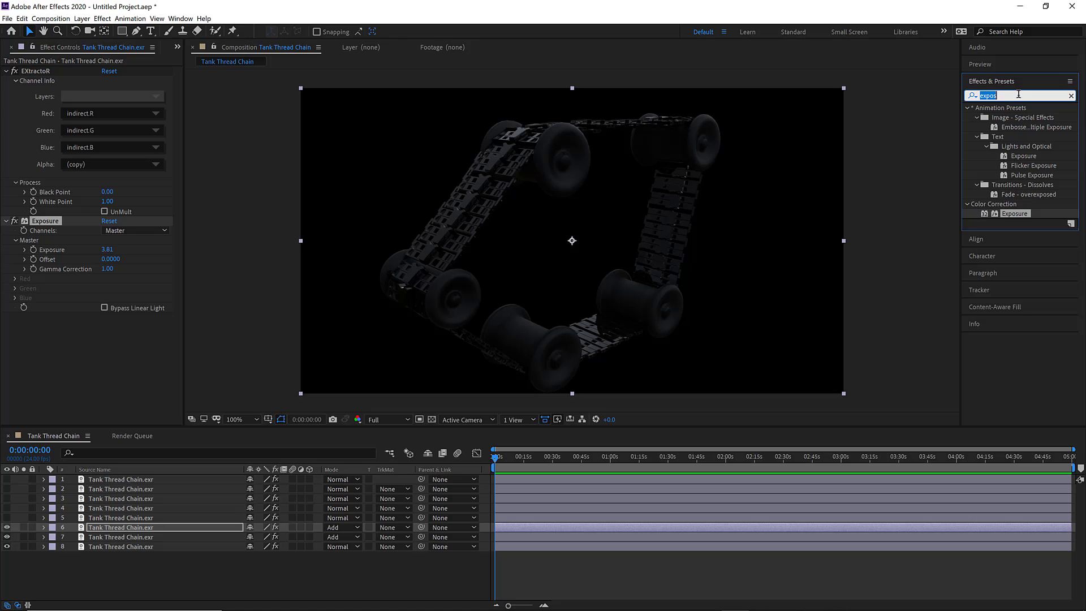
type("triton")
double_click(1012, 117)
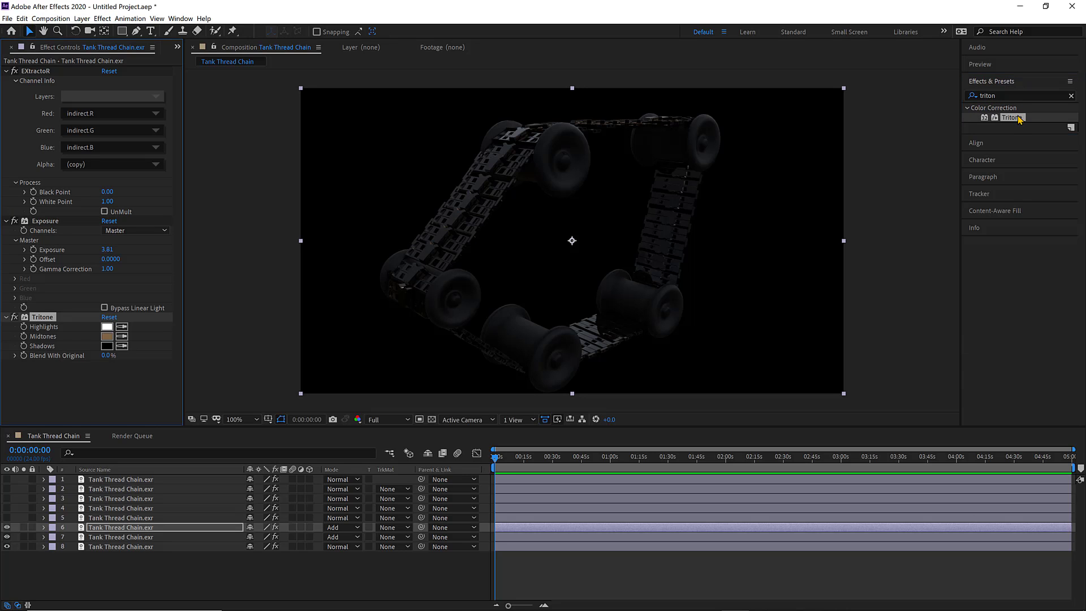
Apply Hue/Saturation to the indirect pass layer and set Master Saturation to 99
left_click(1010, 89)
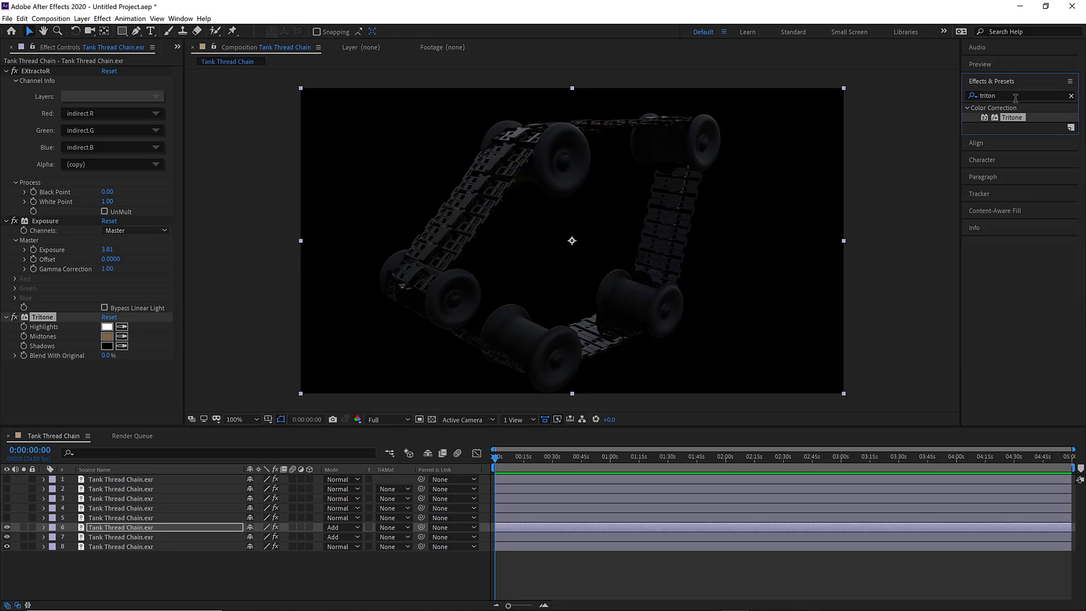
left_click(1005, 96)
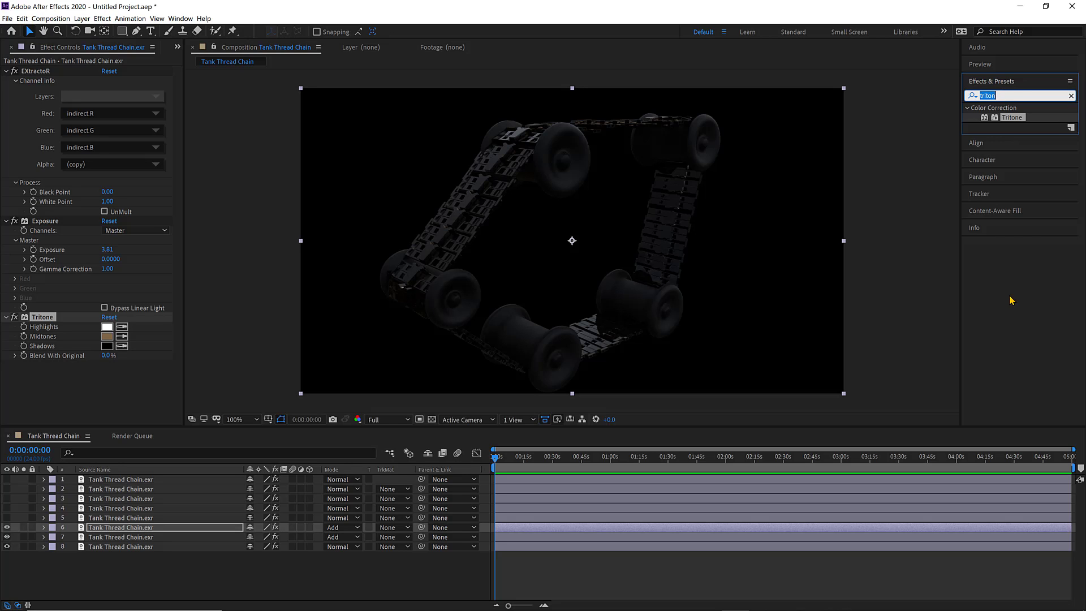
type("satur")
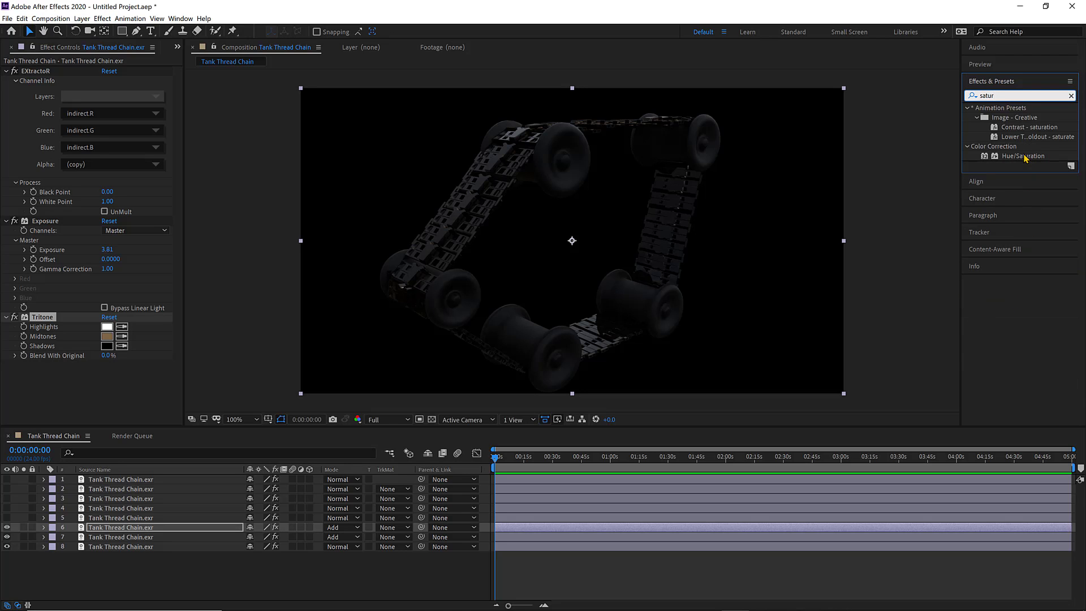
double_click(1029, 157)
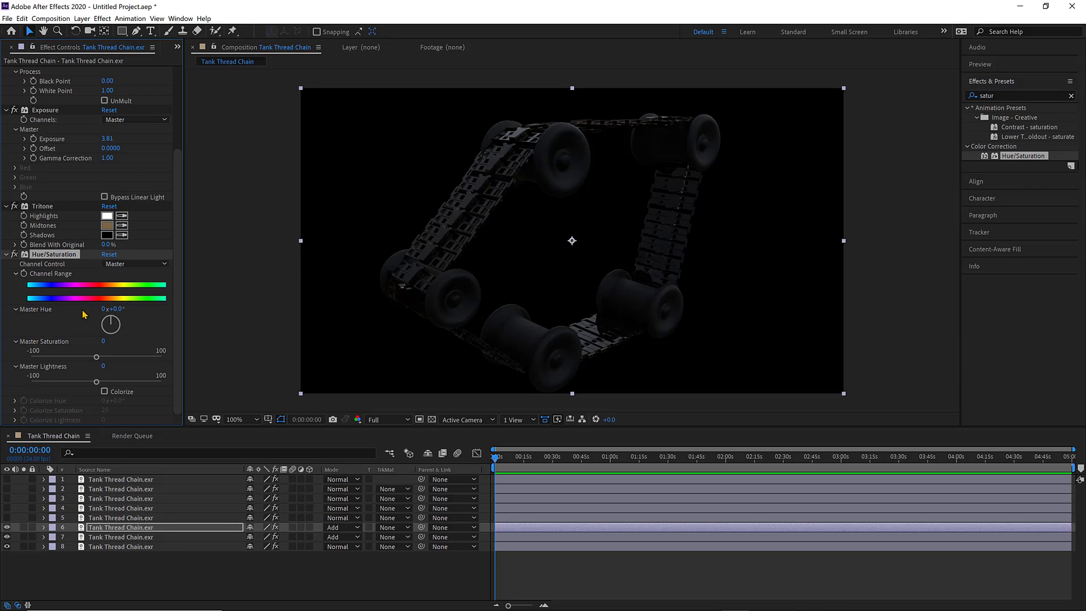
left_click_drag(100, 355, 161, 357)
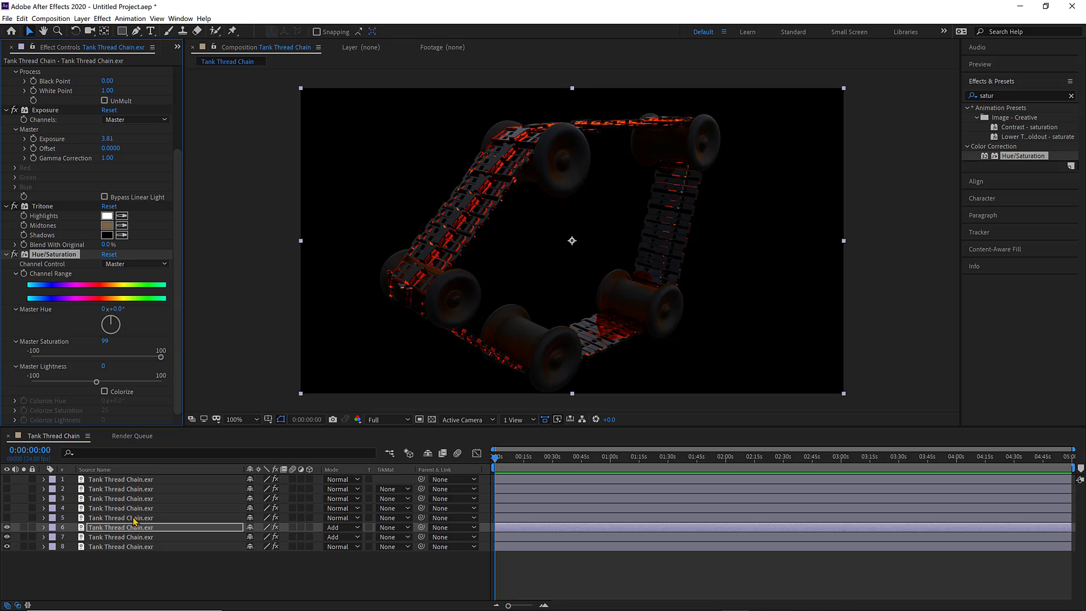
Rename the specular_direct pass layer as "Direct spec"
left_click(151, 572)
left_click(130, 547)
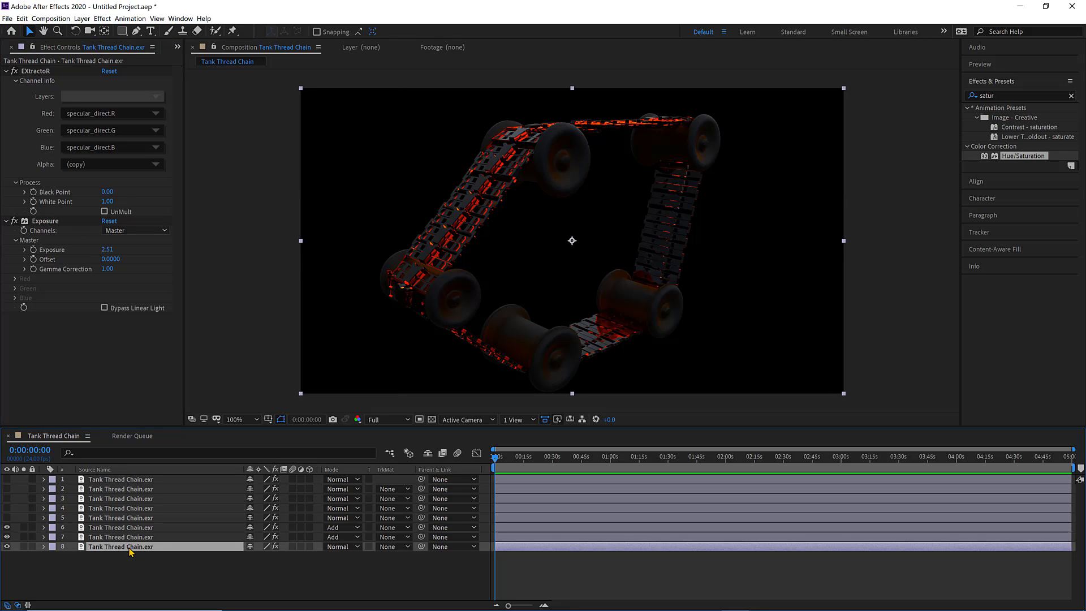
key("Return")
type("Direct")
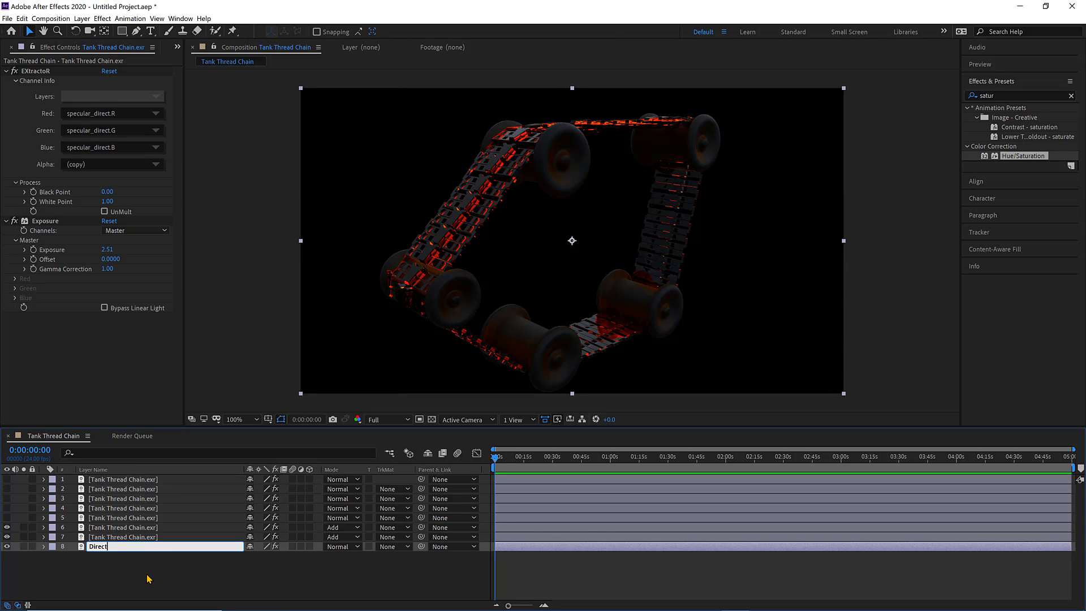
type(" spec")
key("Return")
Rename layer 7 as "Specular" and layer 6 as "Indirect"
left_click(127, 540)
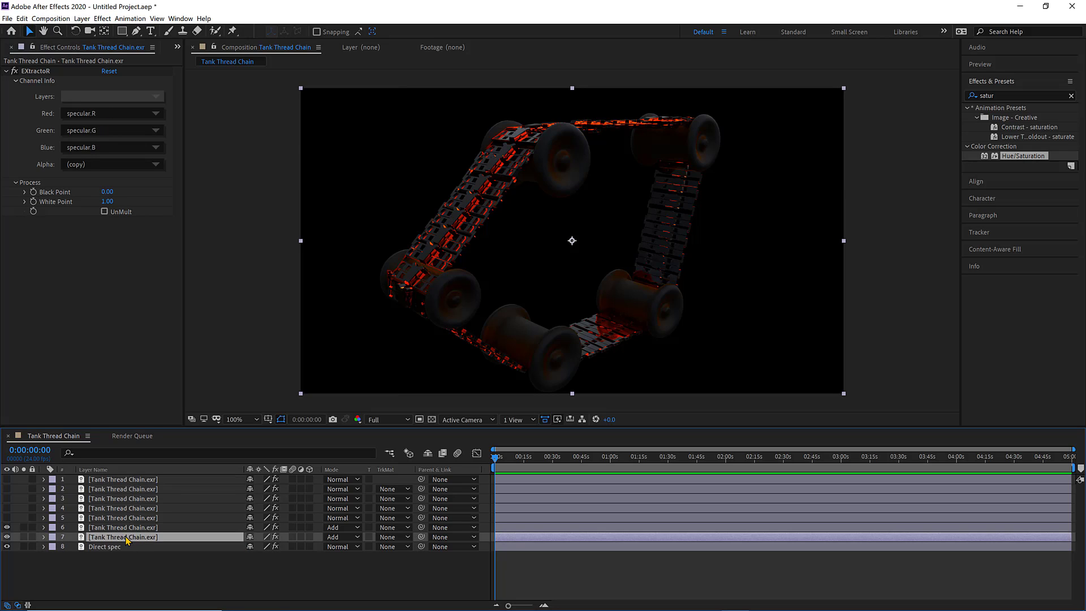
key("Return")
type("Specular")
key("Return")
left_click(135, 529)
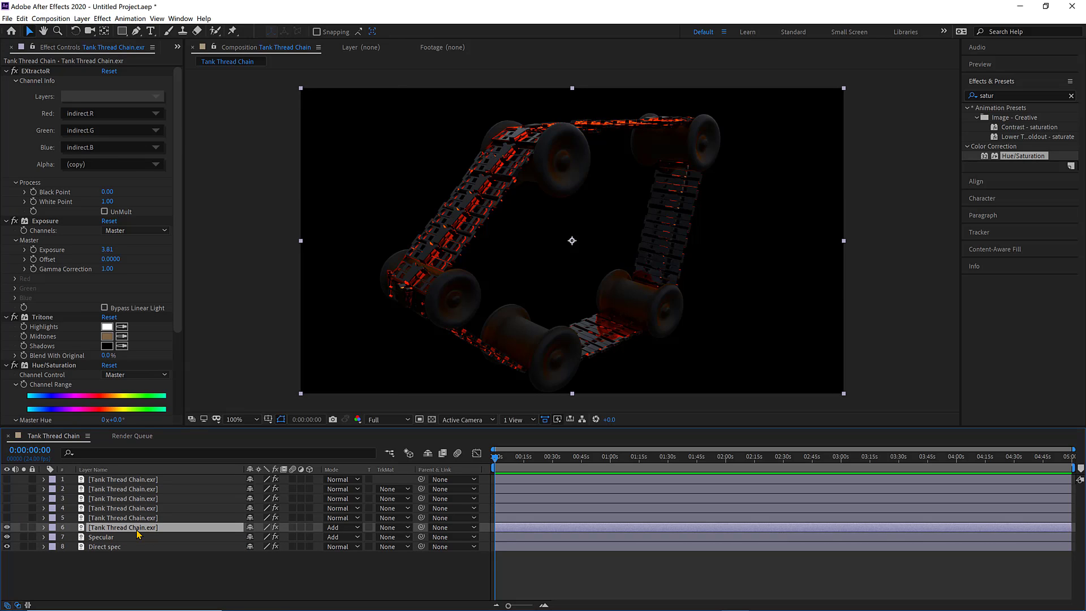
key("Return")
type("Indirect")
key("Return")
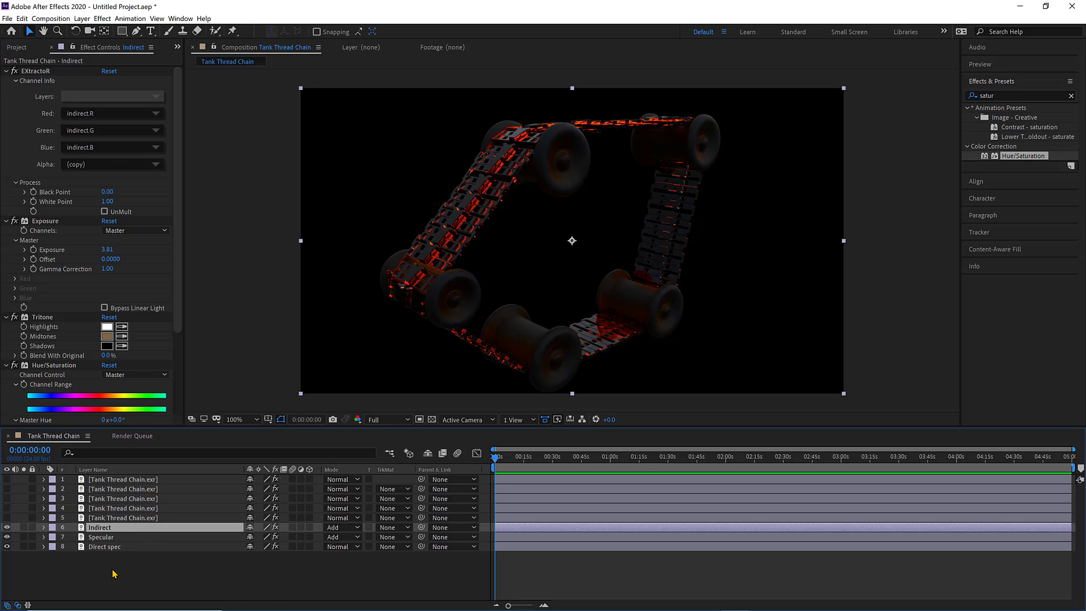
Set the project's color depth to 8 bits per channel
left_click(17, 48)
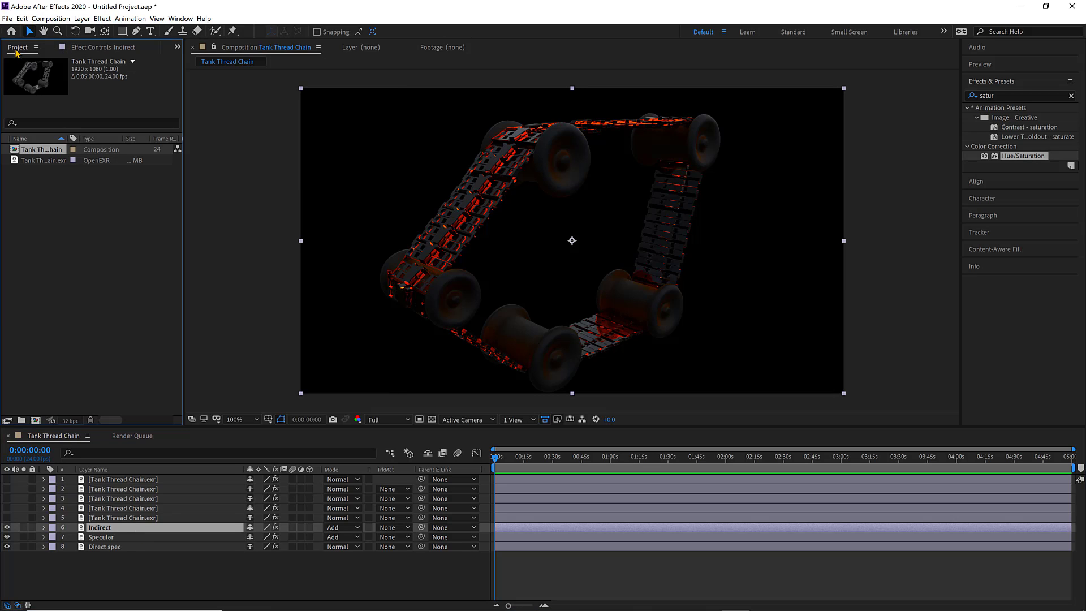
left_click(70, 421)
left_click(229, 138)
left_click(119, 148)
left_click(304, 359)
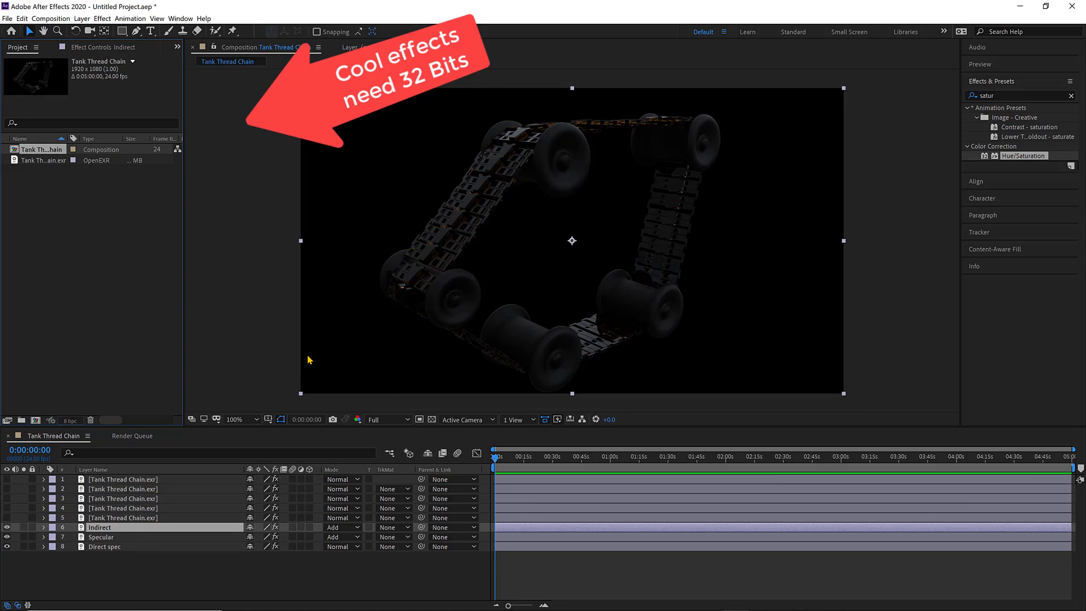
Return the project's color depth to 32 bits per channel (float)
left_click(71, 421)
left_click(160, 139)
left_click(160, 175)
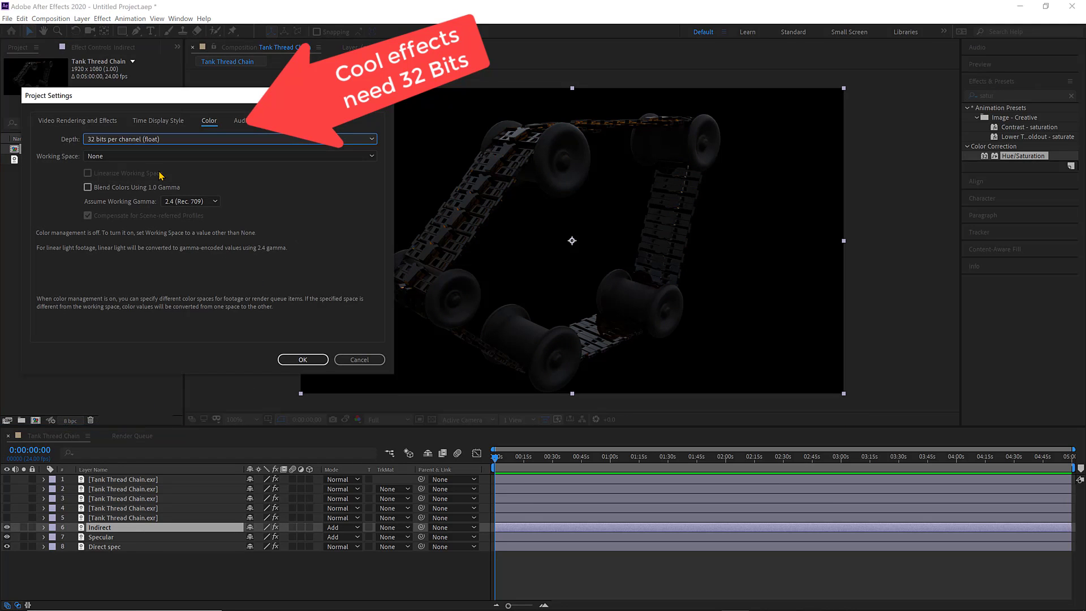
left_click(310, 358)
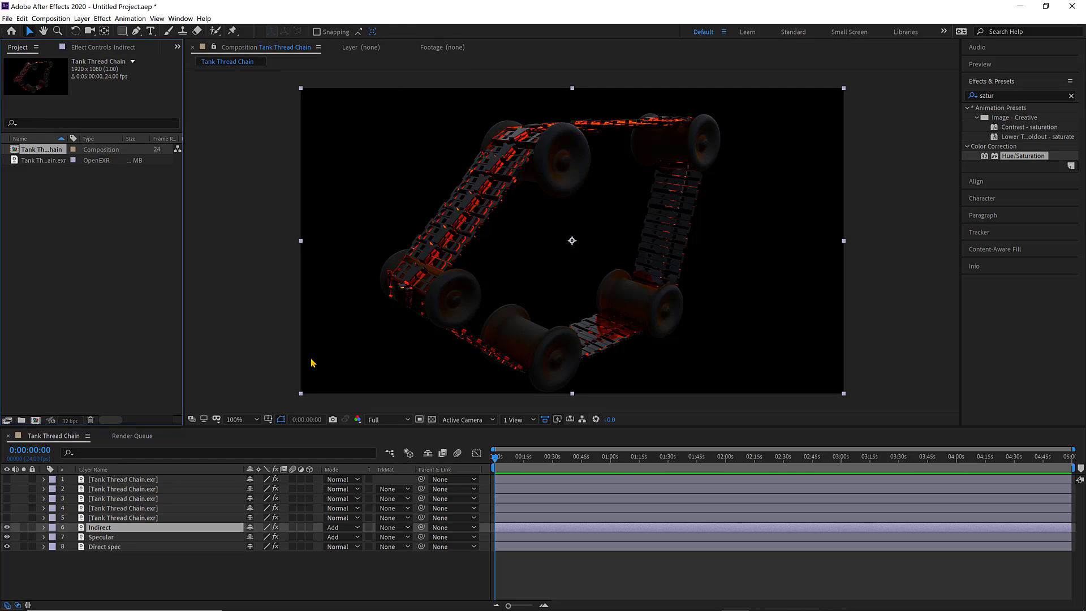
Make the white shading pass on layer 1 visible and set its blending mode to Multiply
left_click(7, 479)
left_click(116, 479)
left_click(351, 479)
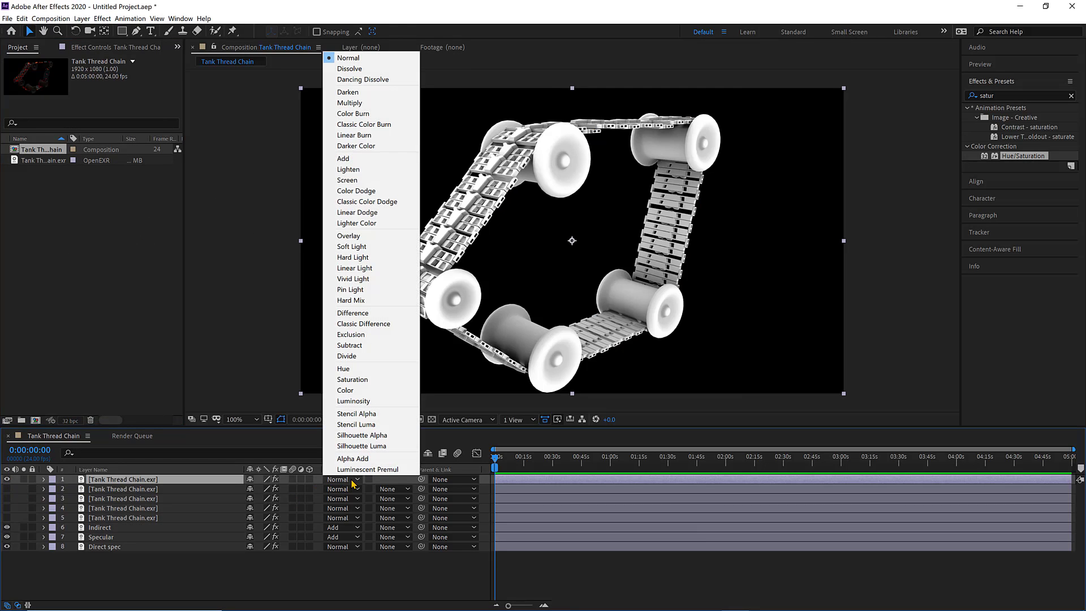
left_click(374, 103)
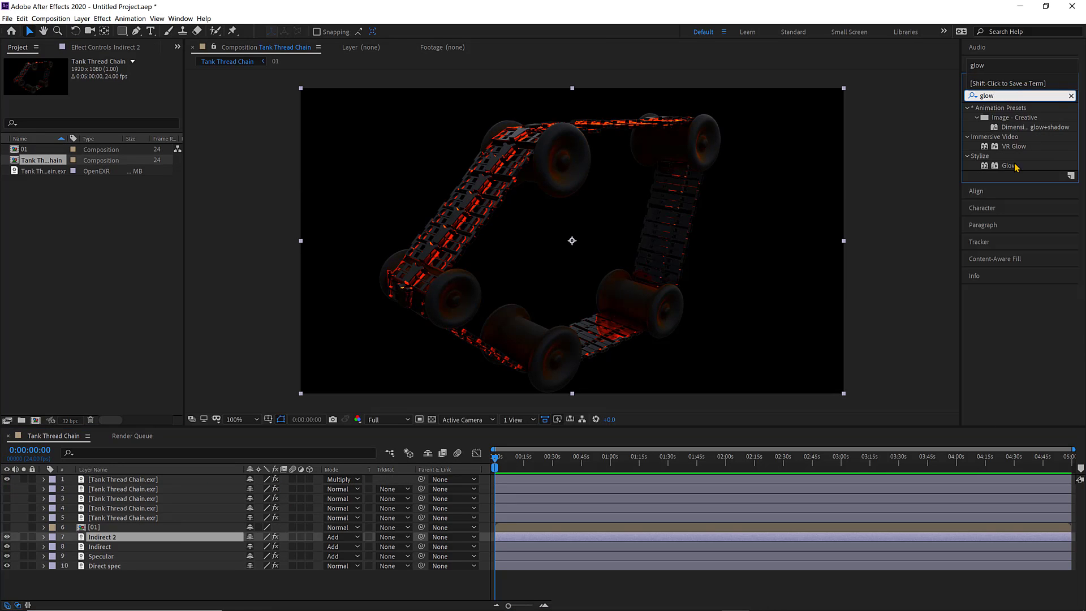
Apply Glow with a radius of 125 to the Indirect 2 layer and set the Multiply layer's opacity to 54%
double_click(1009, 166)
left_click_drag(109, 291, 185, 300)
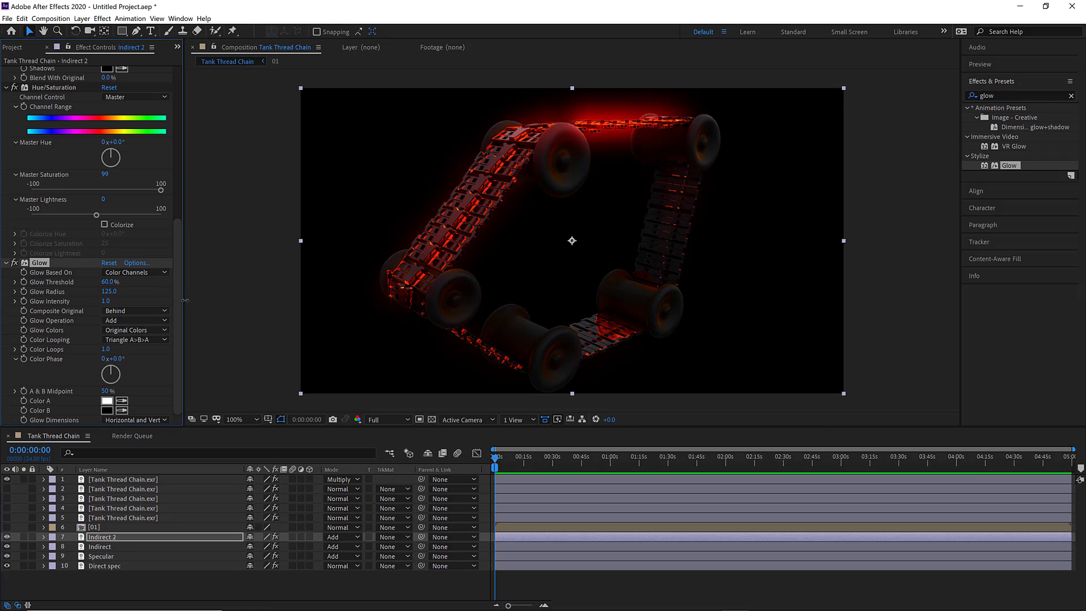
left_click(9, 480)
key("t")
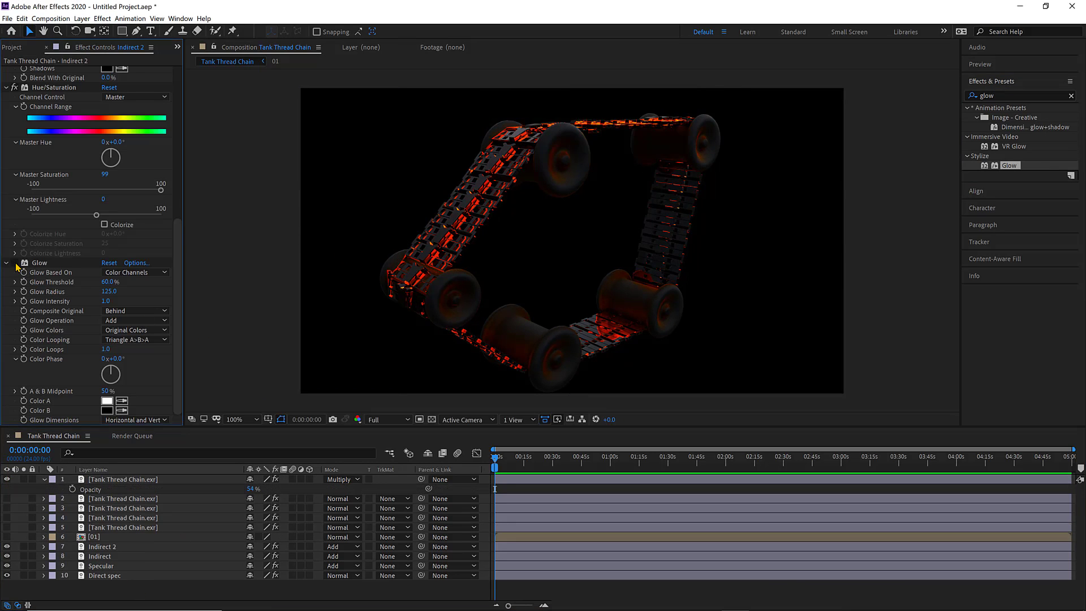
Disable Tritone on the Indirect 2 layer and raise its master Exposure to 8.97
scroll(29, 282, "up", 5)
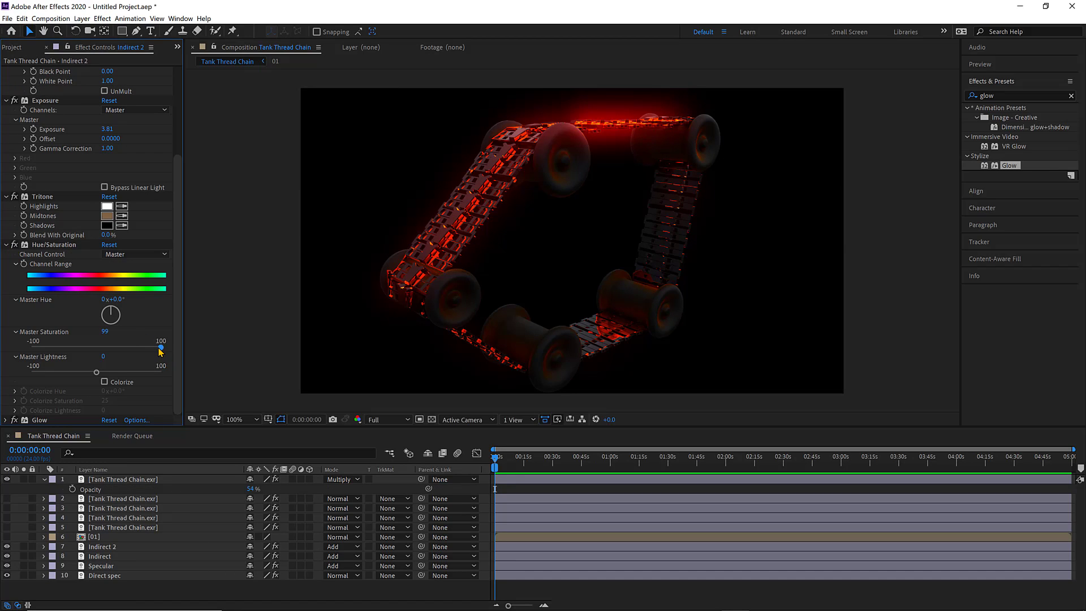
left_click(15, 196)
left_click_drag(107, 129, 409, 140)
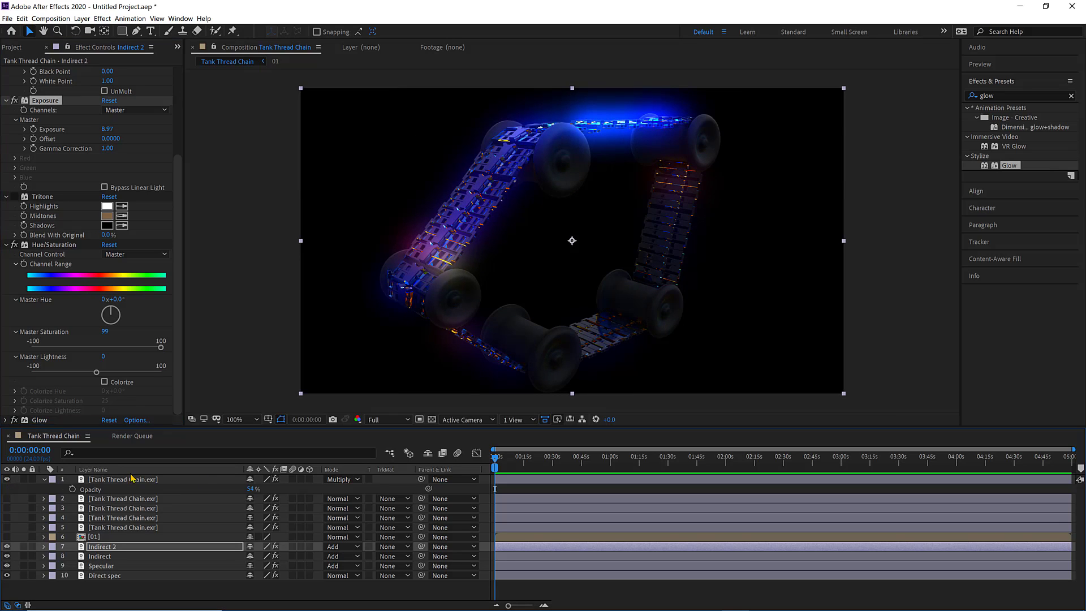
Toggle Tritone on and back off on the Indirect 2 layer and set its master Exposure to 9.41
left_click(146, 547)
left_click(15, 317)
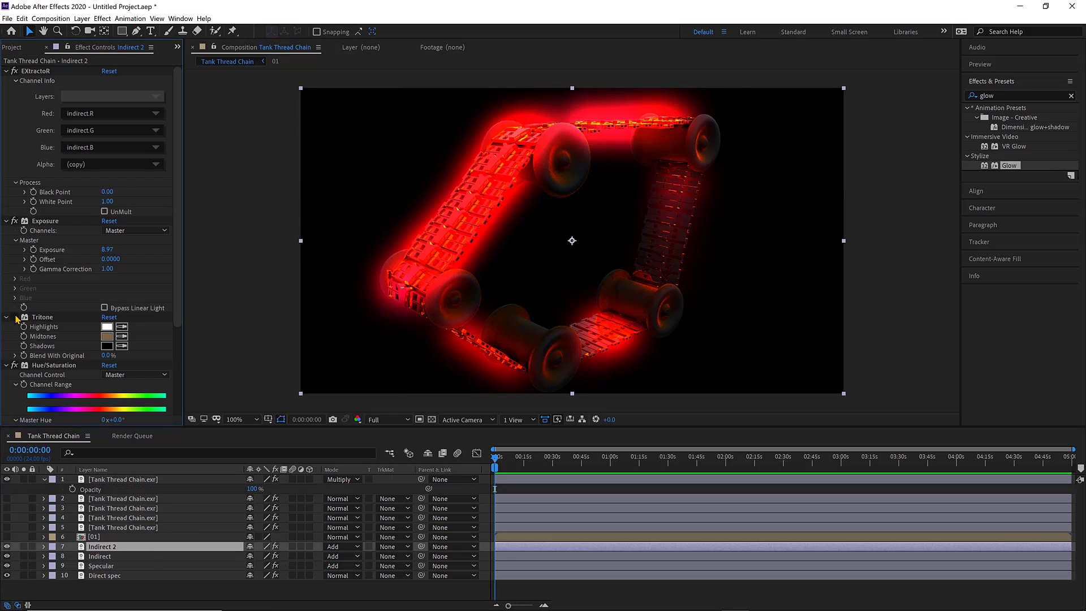
left_click(15, 317)
left_click_drag(107, 250, 166, 260)
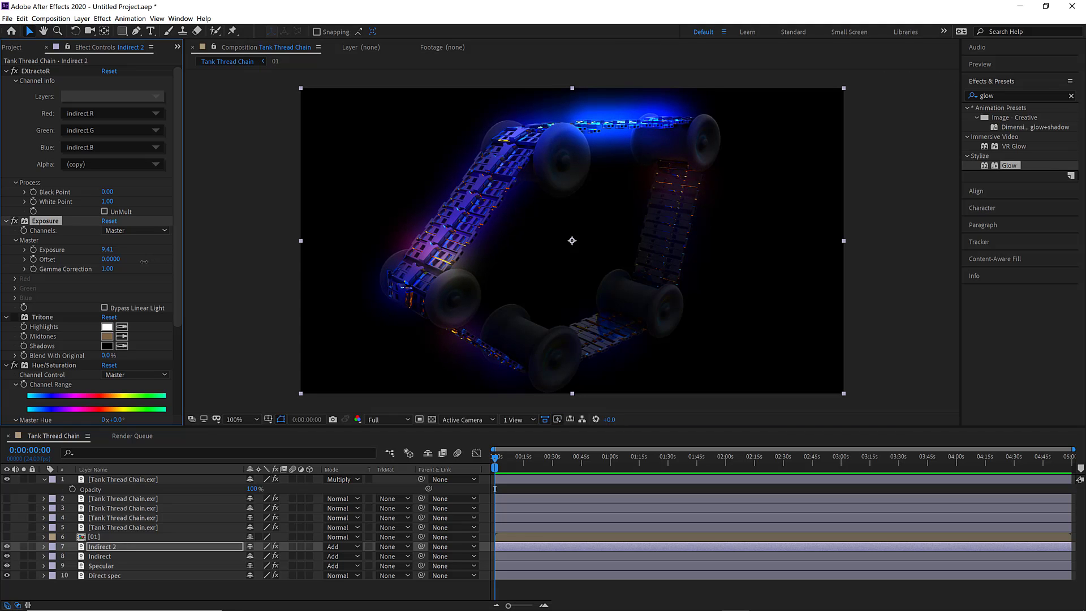
Try shifting the Master Hue of the Hue/Saturation effect on the Indirect 2 layer and undo it
scroll(125, 264, "down", 4)
left_click(89, 266)
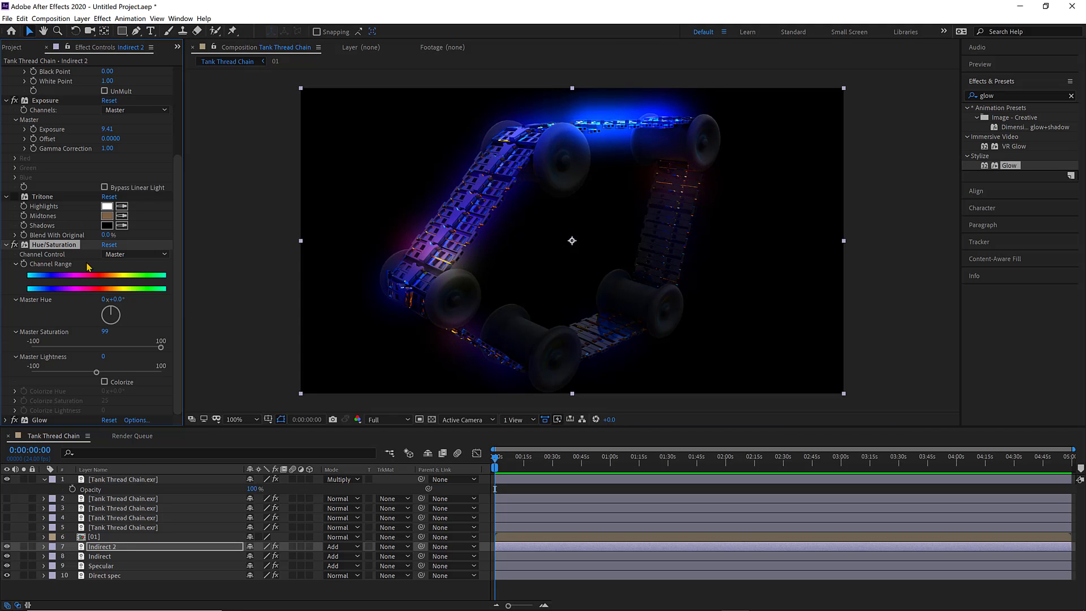
left_click_drag(102, 312, 135, 312)
key("ctrl+z")
Expand the Indirect 2 layer's Hue/Saturation effect and toggle Colorize on and back off
left_click(43, 547)
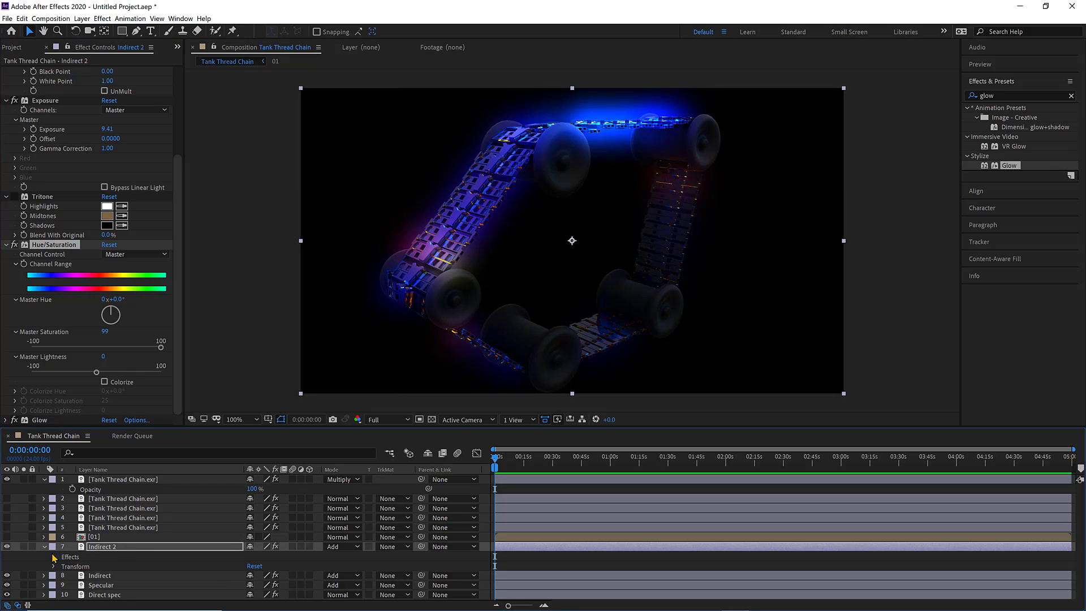
scroll(84, 560, "down", 3)
scroll(141, 560, "down", 3)
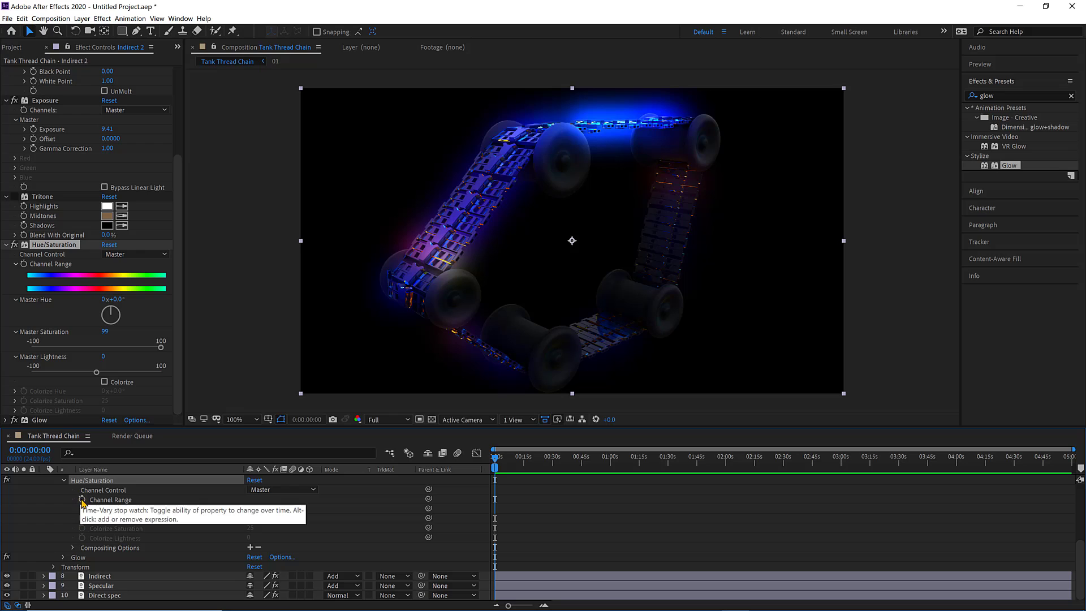
left_click(251, 508)
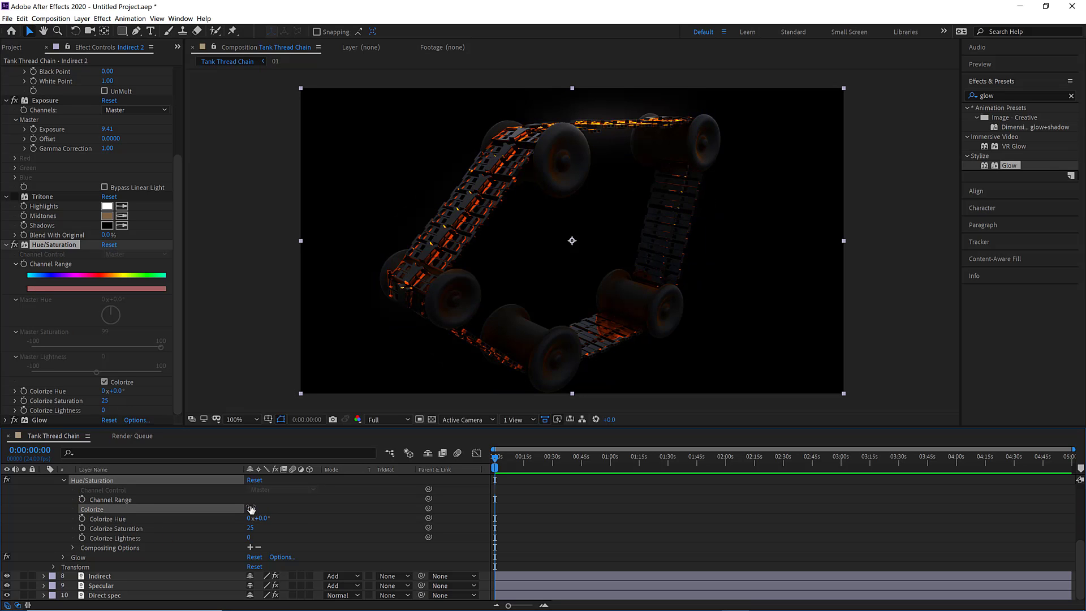
left_click(251, 508)
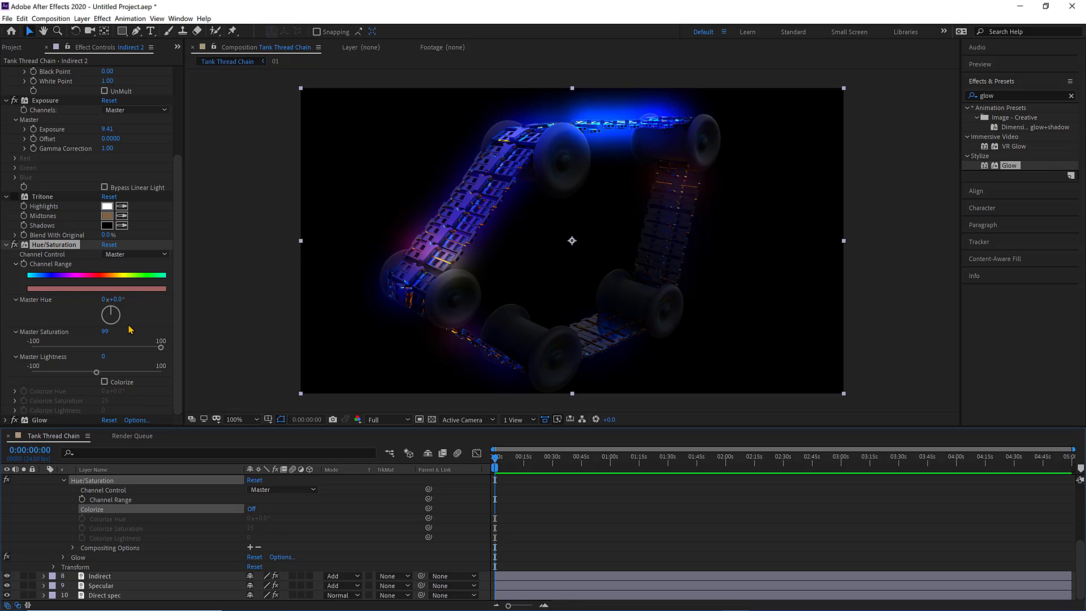
Enable Colorize in the Indirect 2 layer's Hue/Saturation effect, try raising Colorize Lightness, and undo that change
left_click(105, 382)
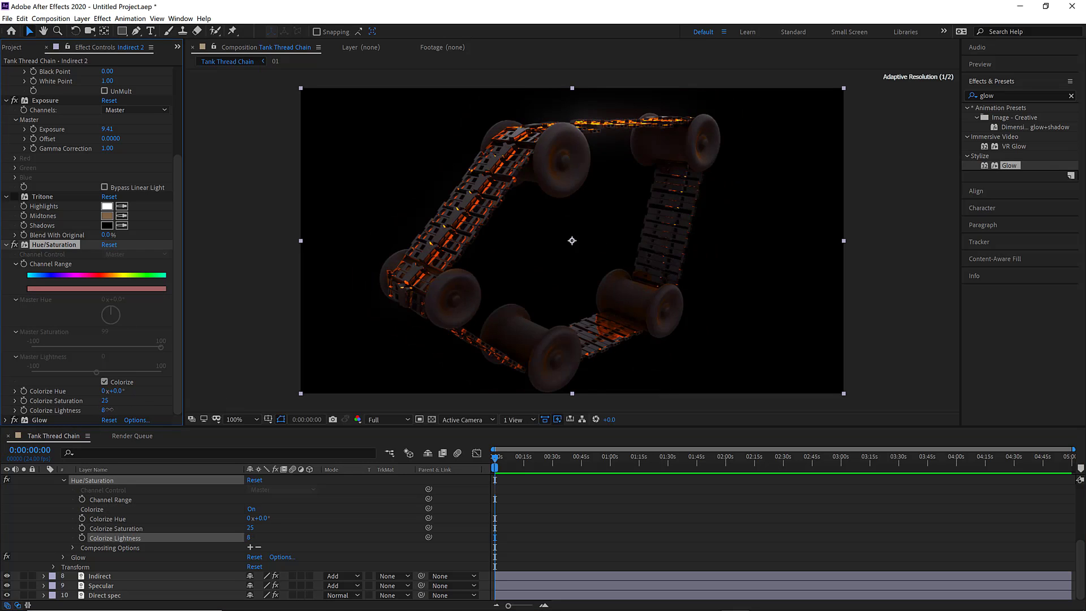
left_click_drag(116, 391, 272, 393)
key("ctrl+z")
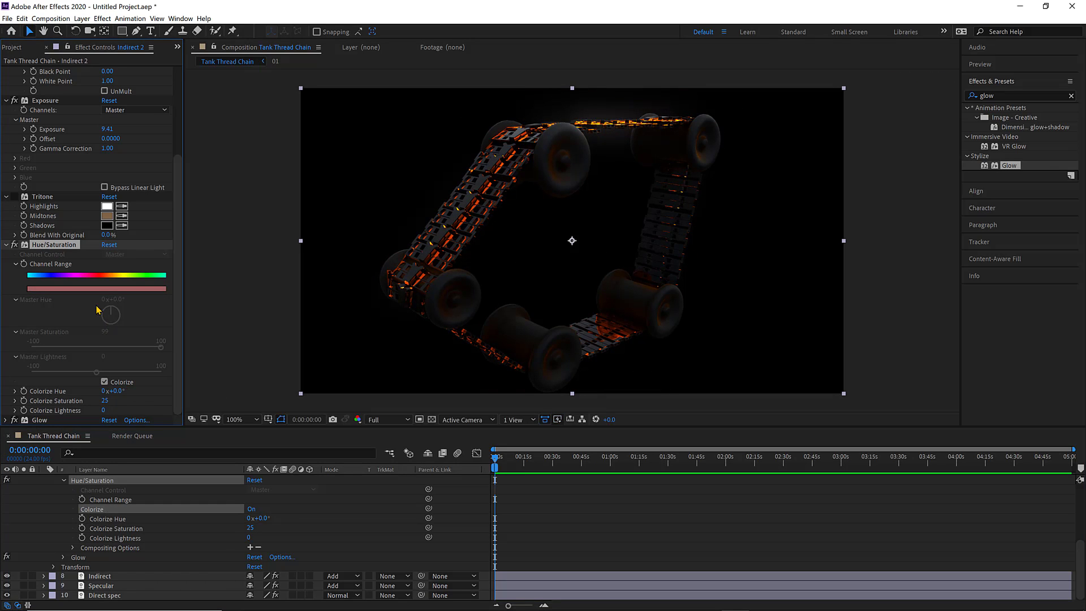
Set Colorize Hue to 2x+225° and Glow Intensity to 2.3 on the Indirect 2 layer
left_click(6, 421)
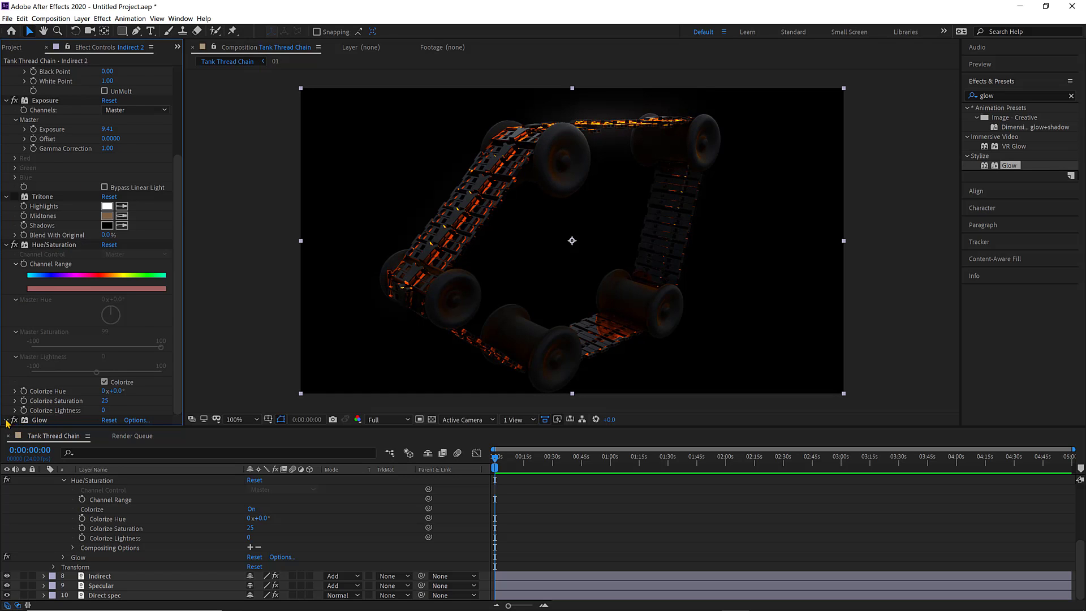
left_click_drag(212, 302, 339, 285)
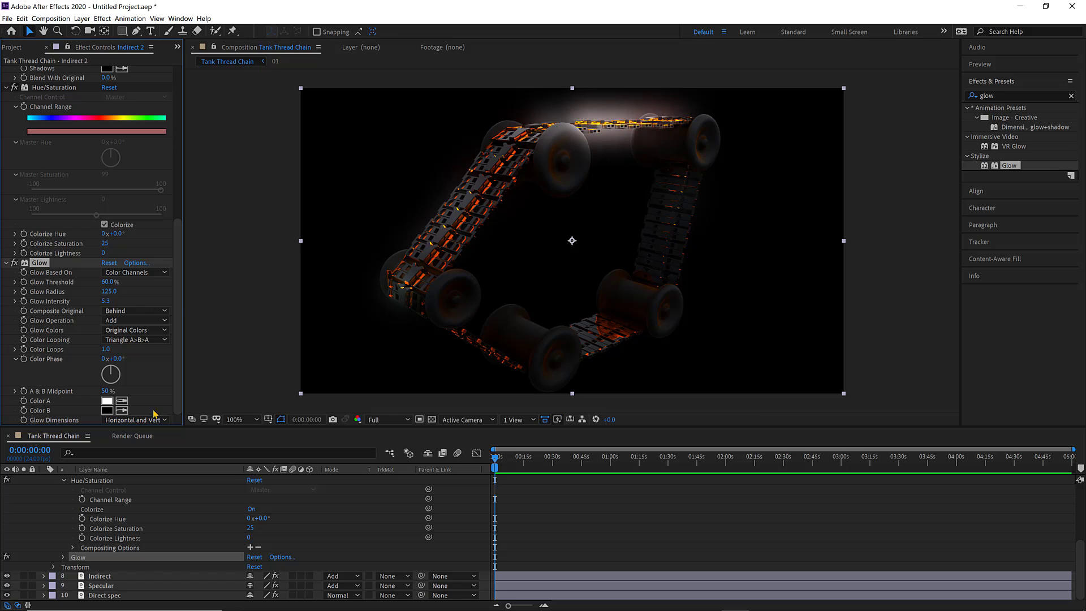
left_click_drag(113, 234, 200, 292)
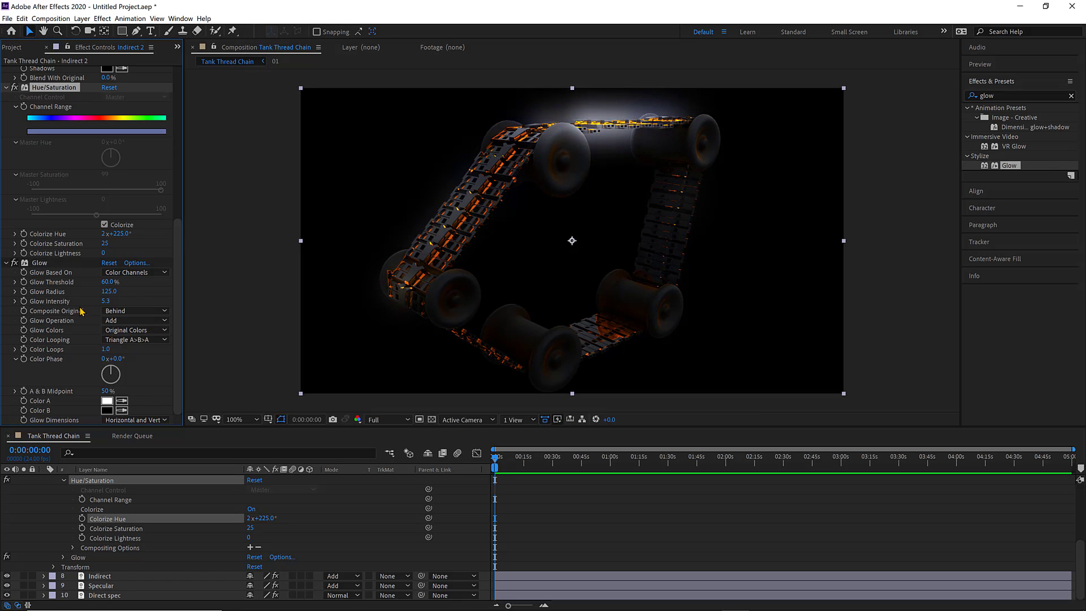
left_click_drag(105, 301, 40, 302)
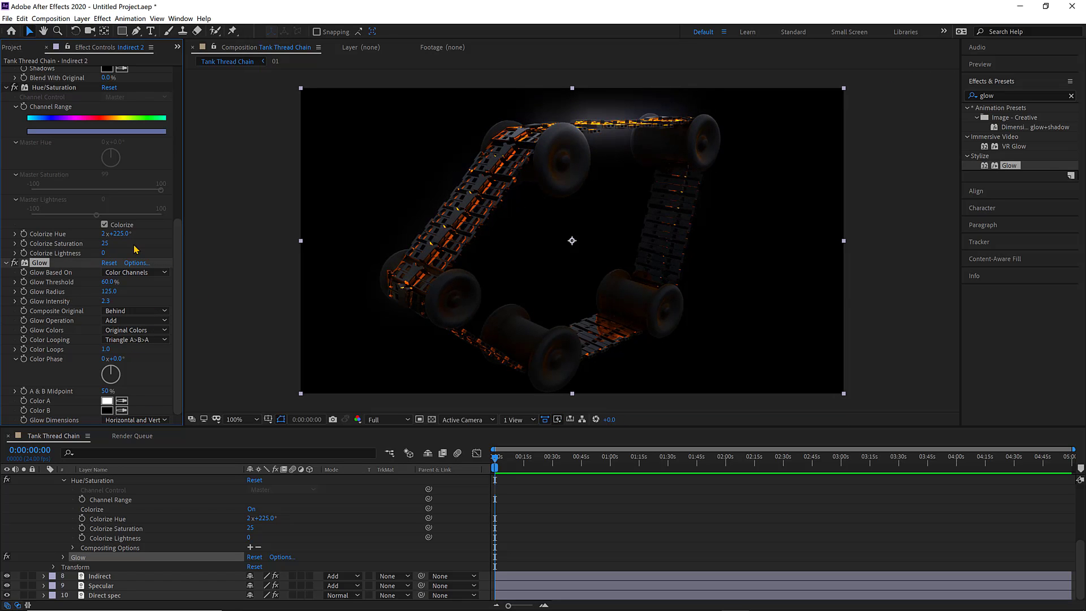
Disable Colorize and set Glow Intensity to 0.4 on the Indirect 2 layer
left_click(105, 224)
left_click_drag(106, 301, 9, 311)
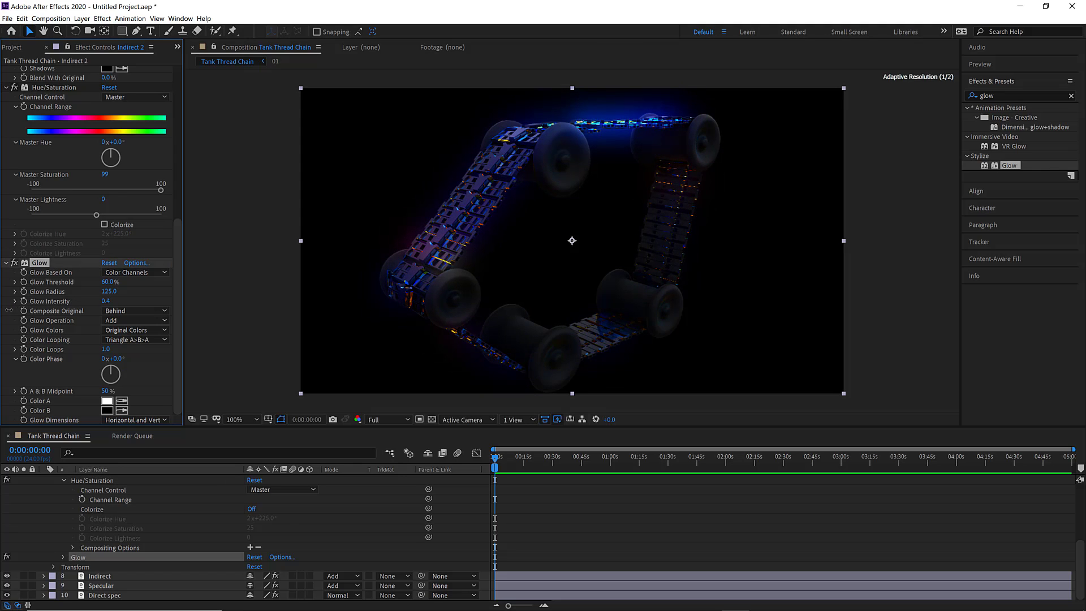
Set the Master Hue of the Indirect 2 layer's Hue/Saturation effect to 1x+14° and collapse the layer's properties
left_click(164, 500)
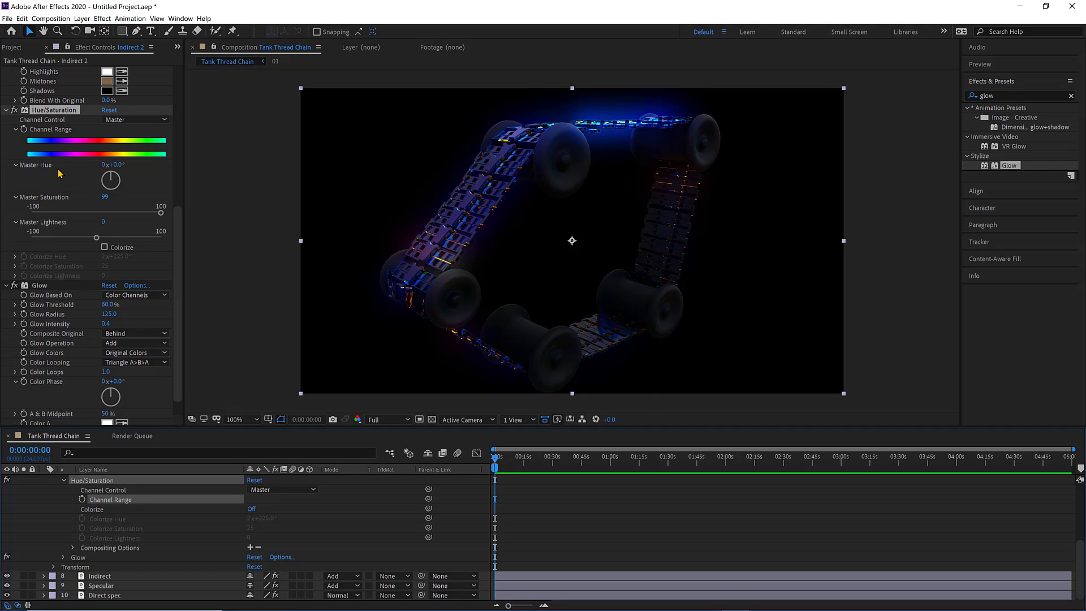
mouse_move(103, 176)
left_mouse_down()
mouse_move(121, 186)
mouse_move(100, 186)
mouse_move(107, 169)
mouse_move(113, 178)
left_mouse_up()
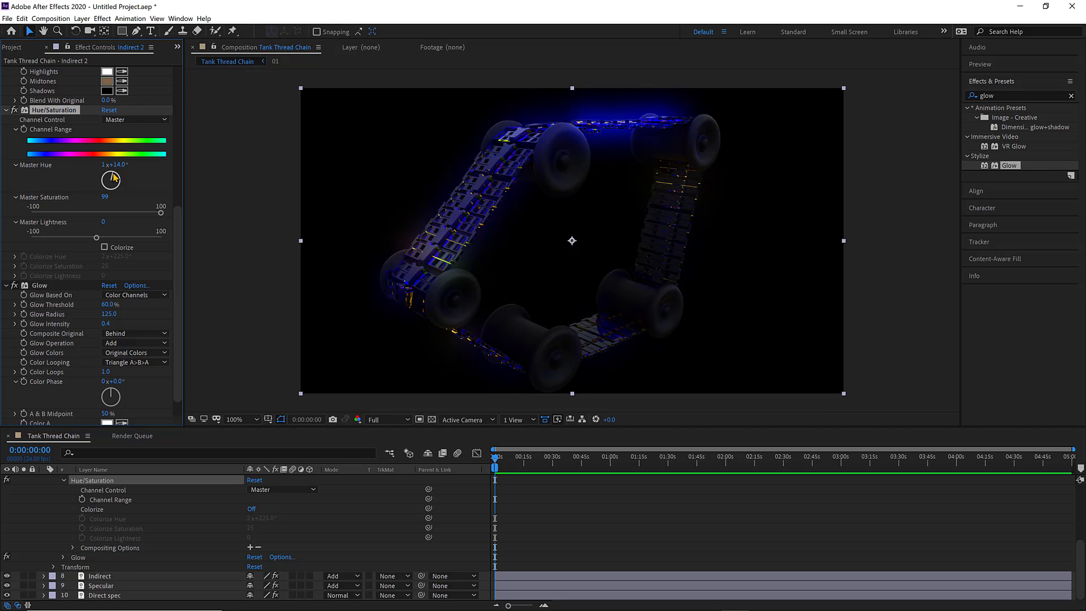
scroll(107, 504, "up", 5)
left_click(44, 547)
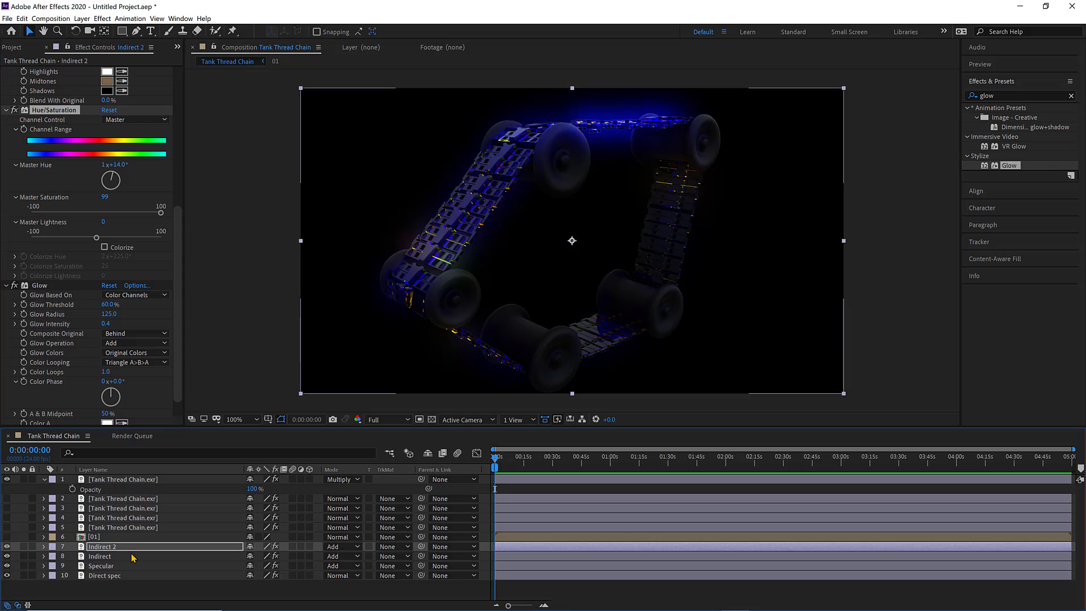
Turn on visibility of the direct pass layer above [01] and set its blending mode to Add
left_click(7, 527)
left_click(126, 528)
left_click(342, 527)
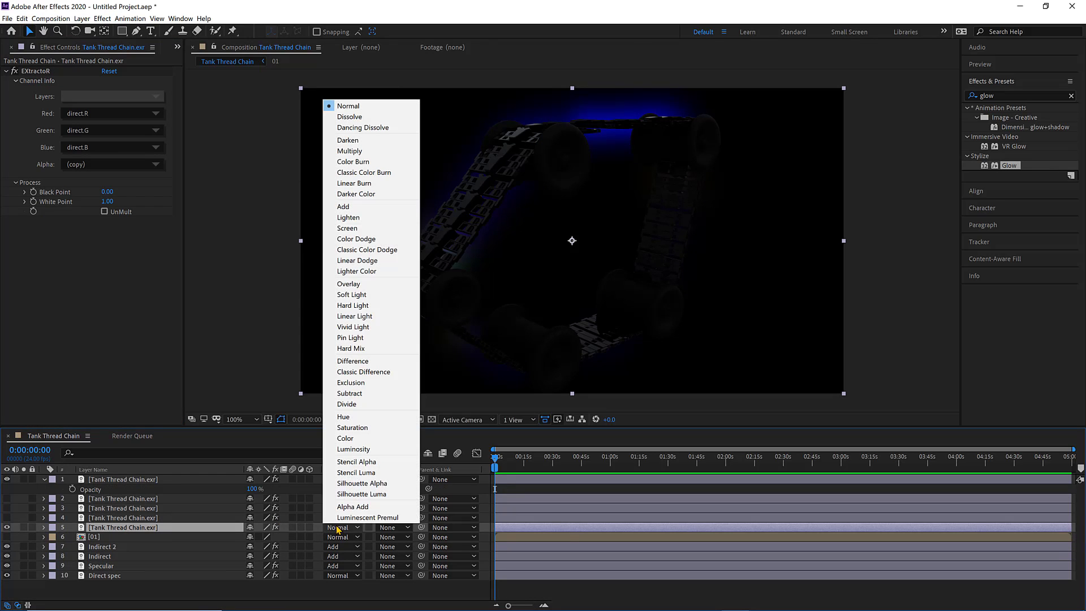
left_click(389, 209)
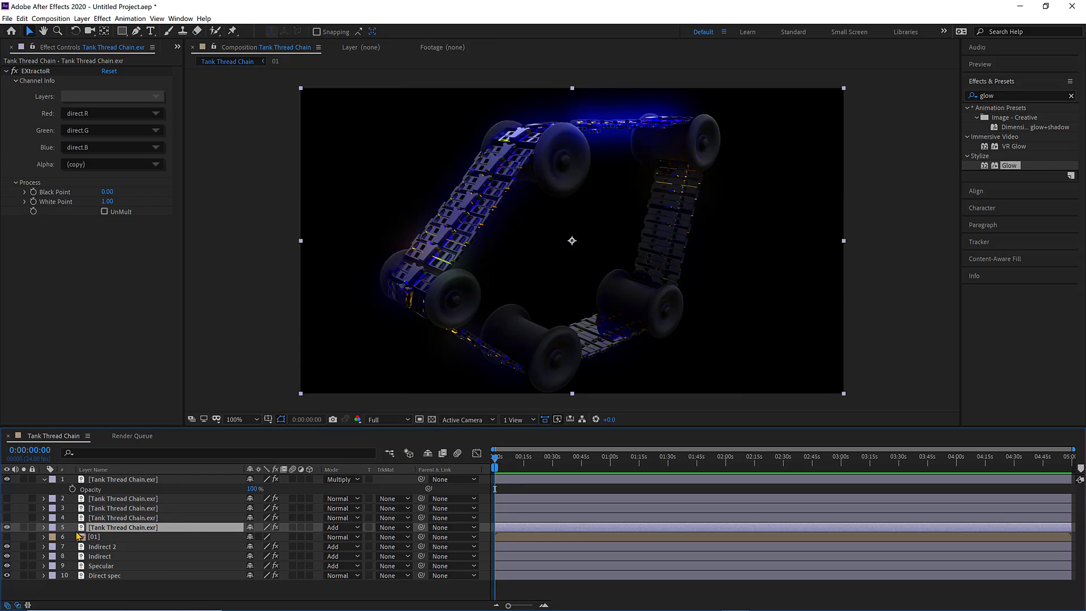
Turn on visibility of the diffuse_albedo pass layer and set its blending mode to Add
left_click(7, 517)
left_click(342, 518)
left_click(373, 202)
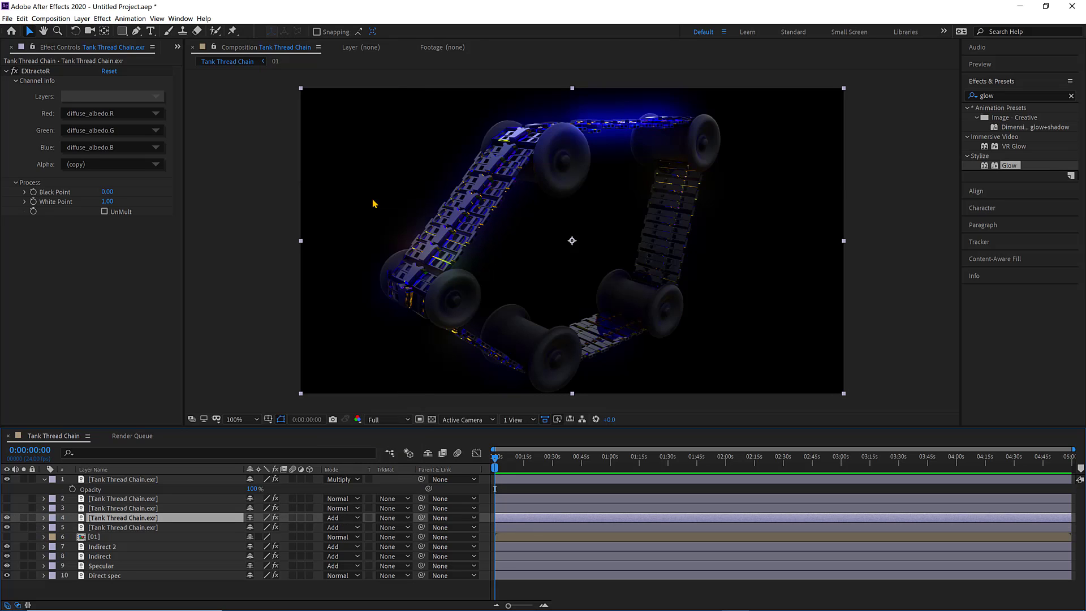
Delete the diffuse_albedo pass layer from the Tank Thread Chain composition
left_click(1009, 95)
left_click(6, 518)
key("Delete")
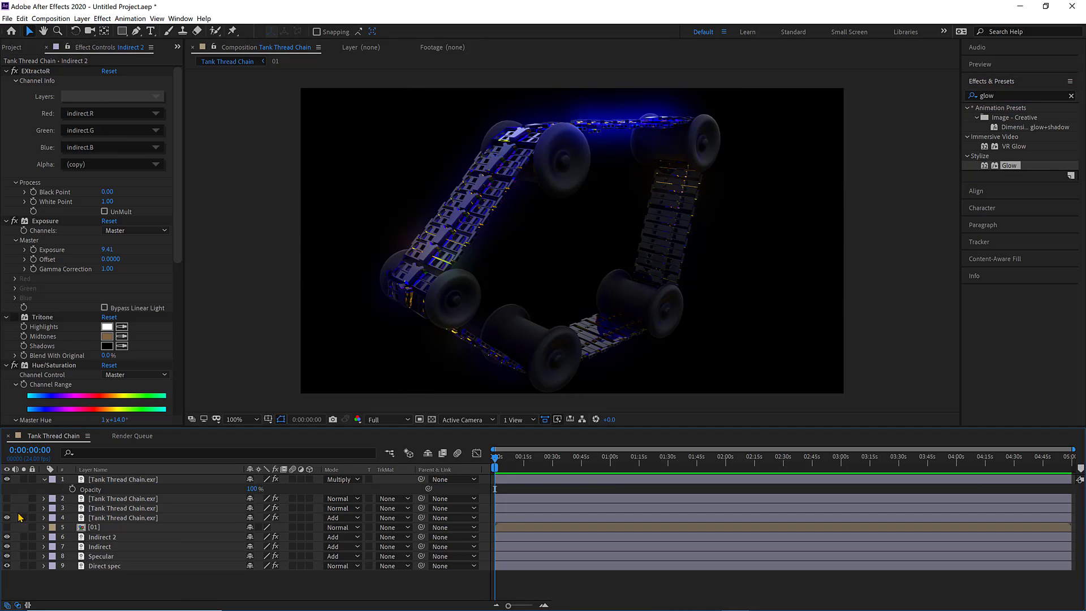
Find the Colorama effect and apply it to the direct pass layer
left_click(119, 518)
left_click(1012, 95)
type("colorama")
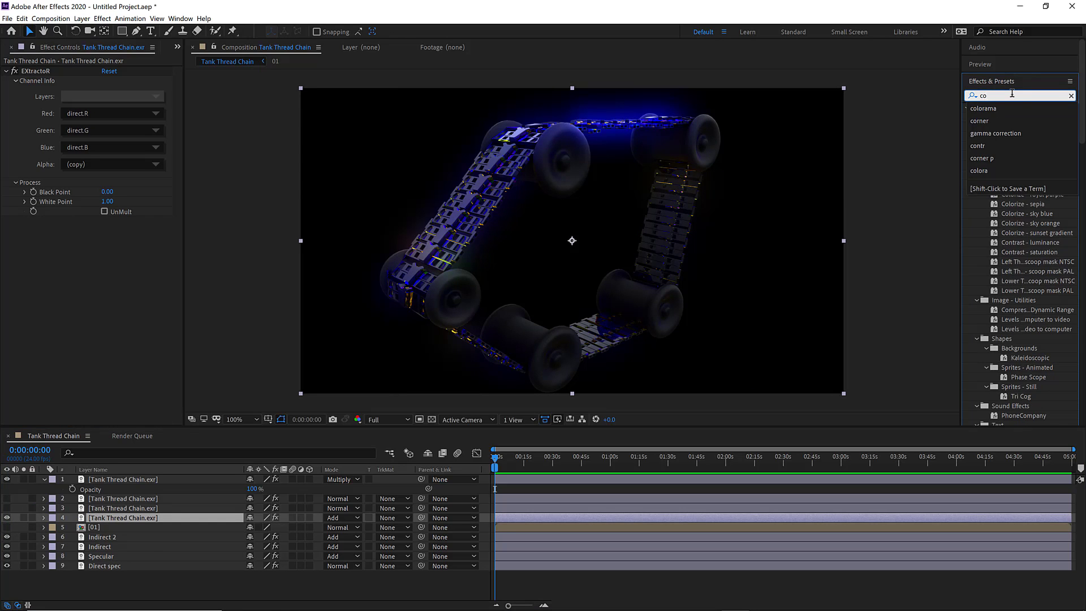
double_click(1007, 118)
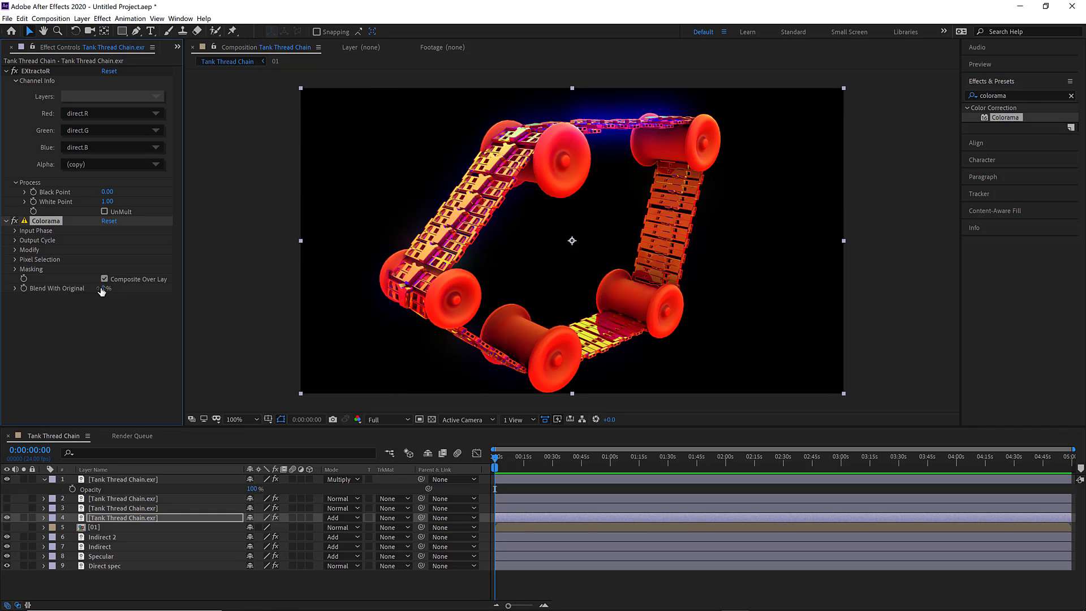
Lower the opacity of the direct pass layer with Colorama to 19%
left_click(158, 522)
key("t")
left_click_drag(252, 527, 219, 536)
key("Return")
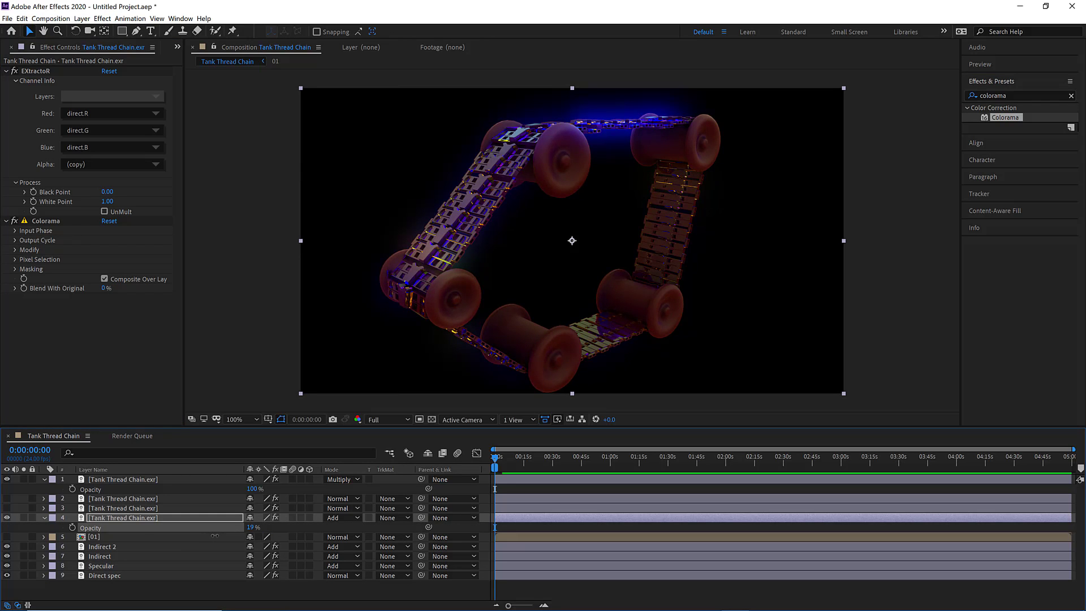